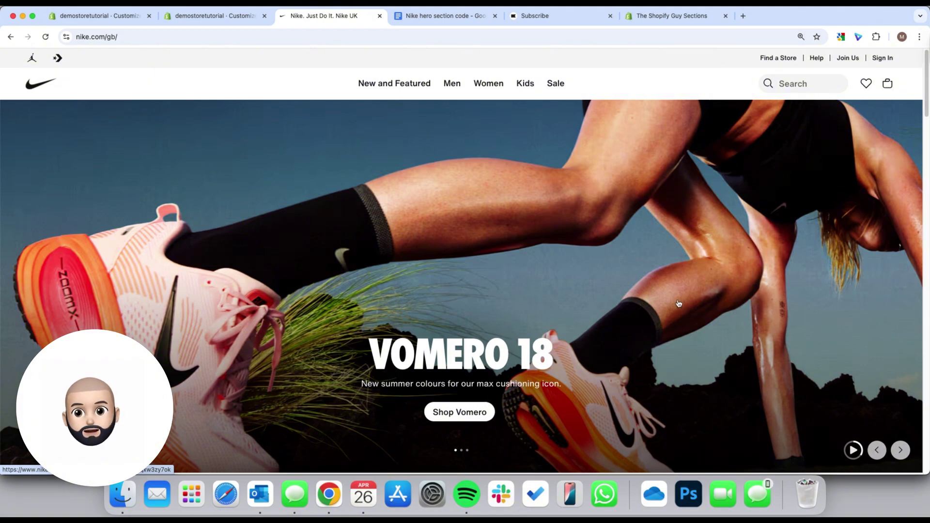
# Compare the finished Shopify slideshow with the original hero on the Nike website, going through the slides on both pages
pyautogui.click(206, 17)
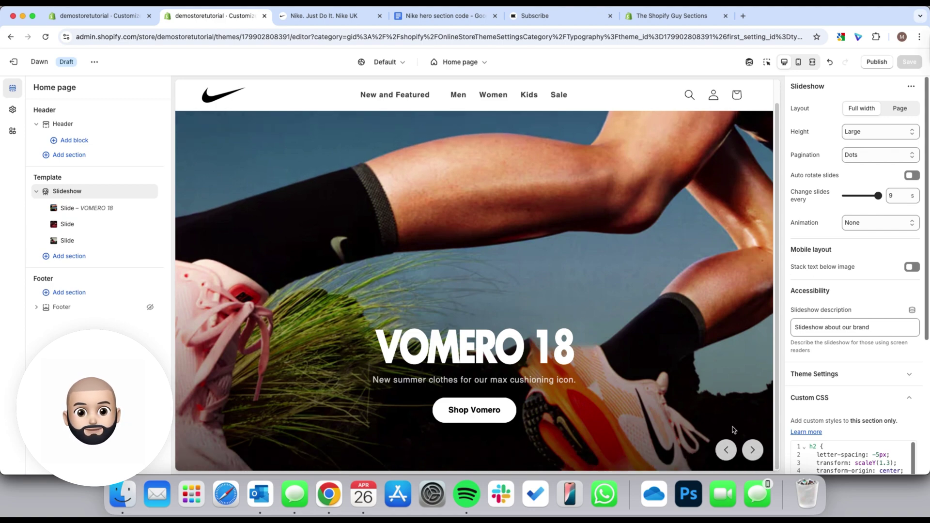
pyautogui.click(752, 449)
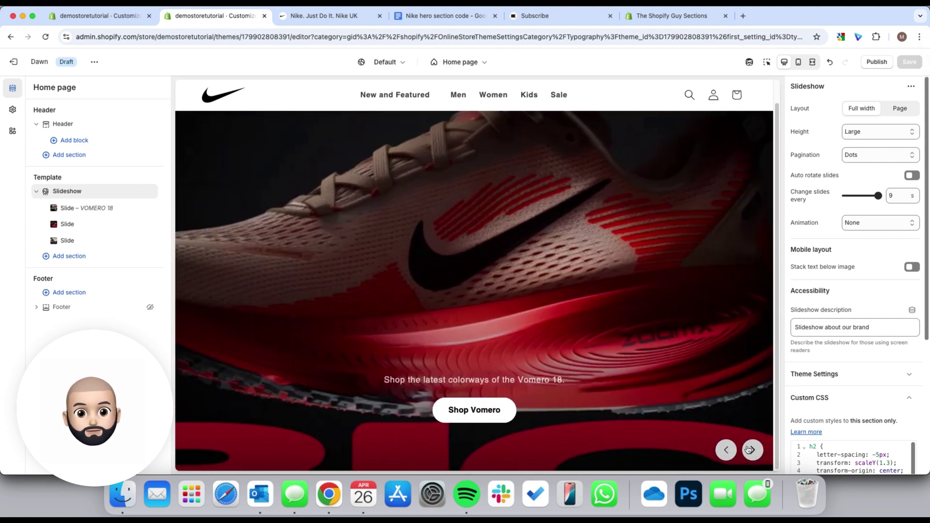
pyautogui.click(752, 450)
pyautogui.click(751, 450)
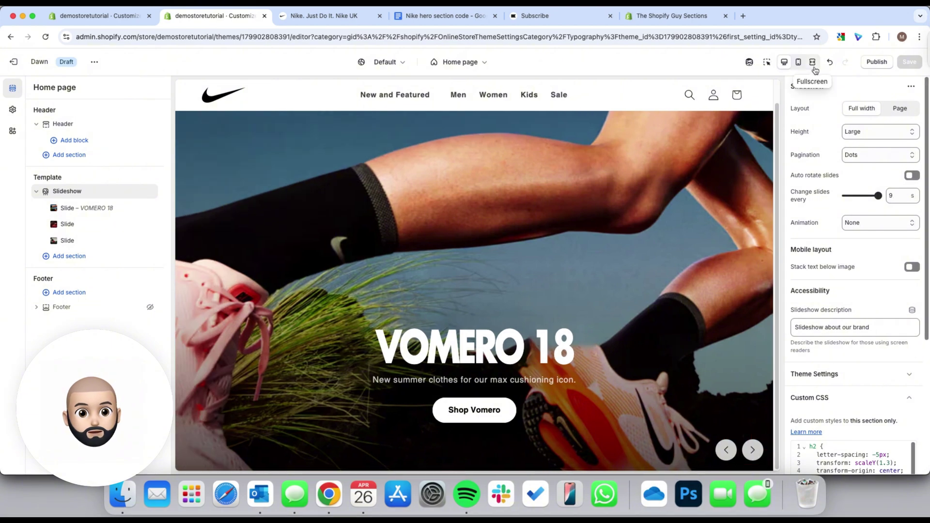
pyautogui.click(812, 62)
pyautogui.click(334, 15)
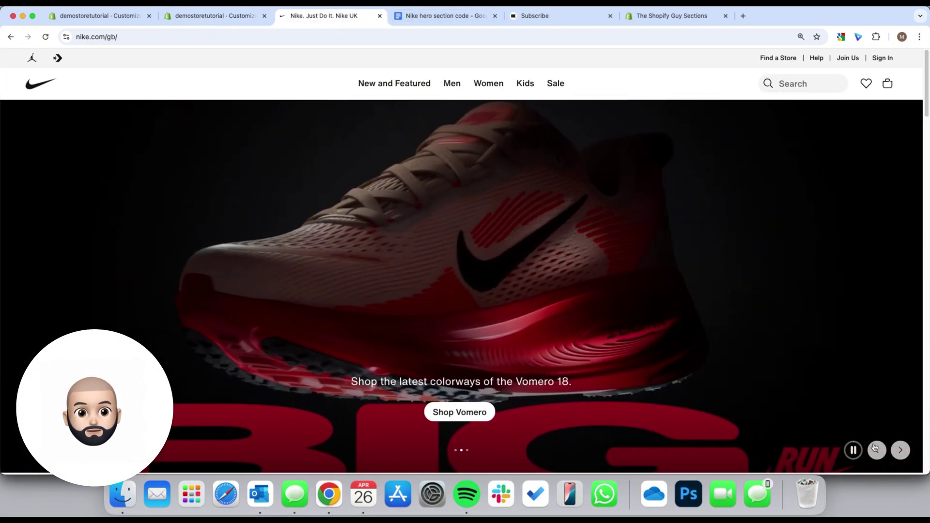
pyautogui.click(876, 450)
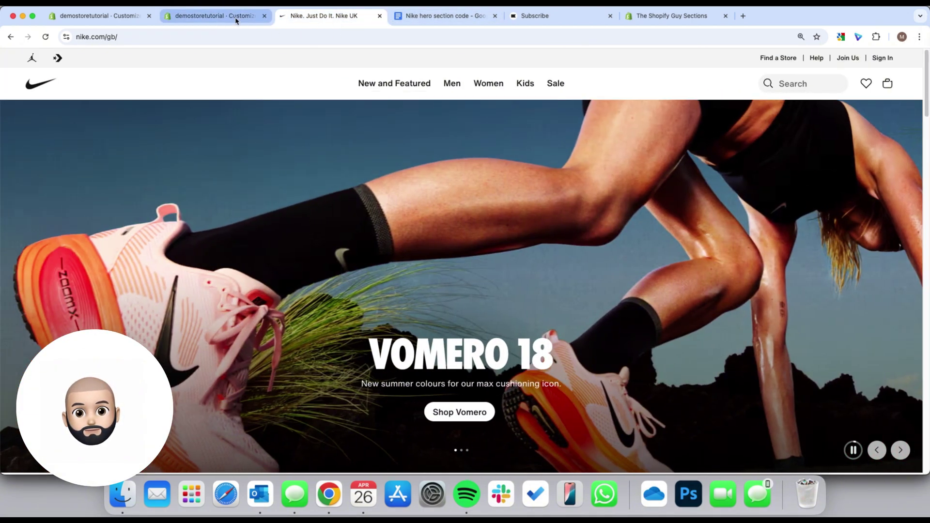
pyautogui.click(234, 15)
pyautogui.click(786, 62)
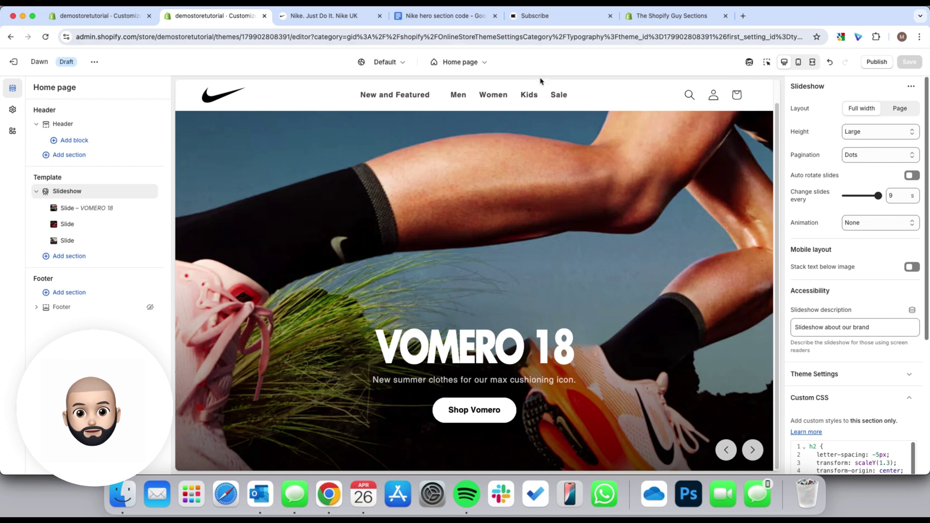
# Review the theme settings, header, slideshow and custom CSS notes in the "Nike hero section code" Google Docs document
pyautogui.click(448, 16)
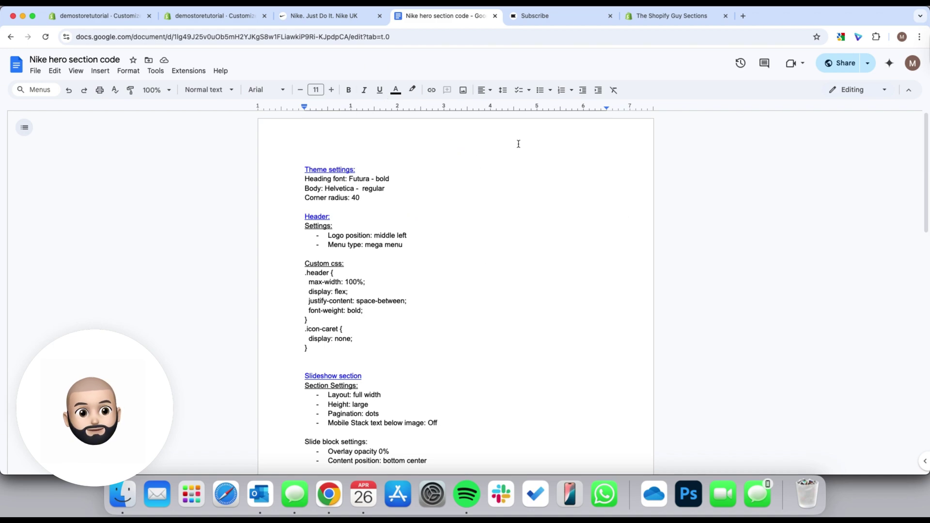
pyautogui.scroll(-5, 450, 238)
pyautogui.scroll(-10, 450, 243)
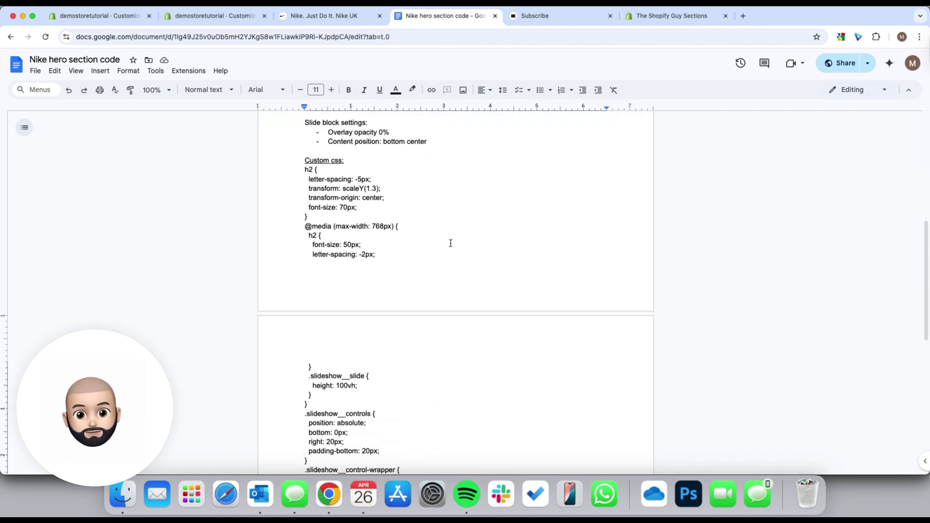
pyautogui.scroll(9, 451, 243)
pyautogui.scroll(6, 451, 243)
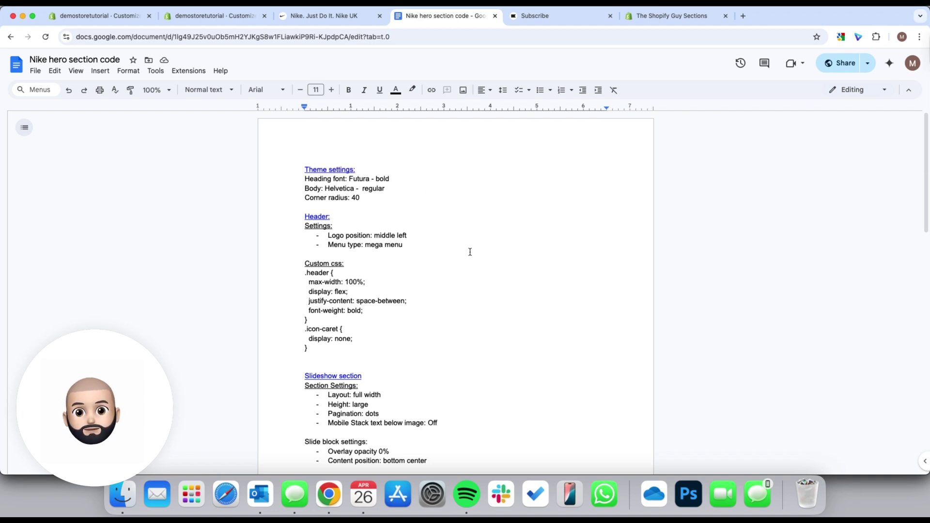
pyautogui.moveTo(363, 199); pyautogui.dragTo(306, 180)
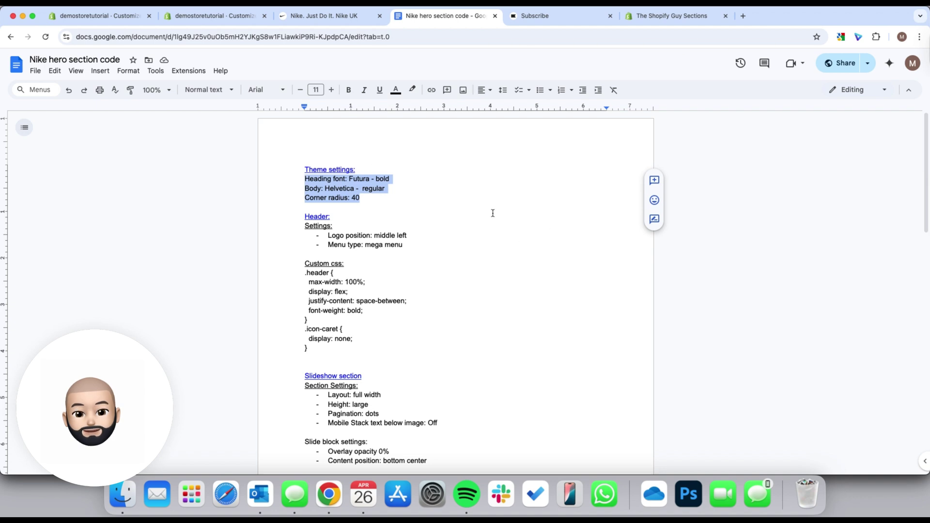
pyautogui.moveTo(404, 246); pyautogui.dragTo(286, 229)
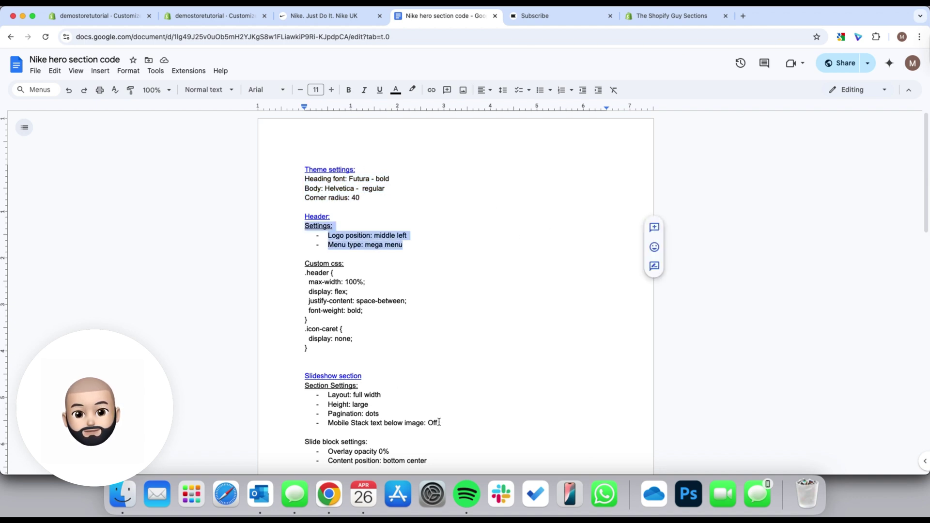
pyautogui.moveTo(438, 424); pyautogui.dragTo(302, 377)
pyautogui.click(345, 334)
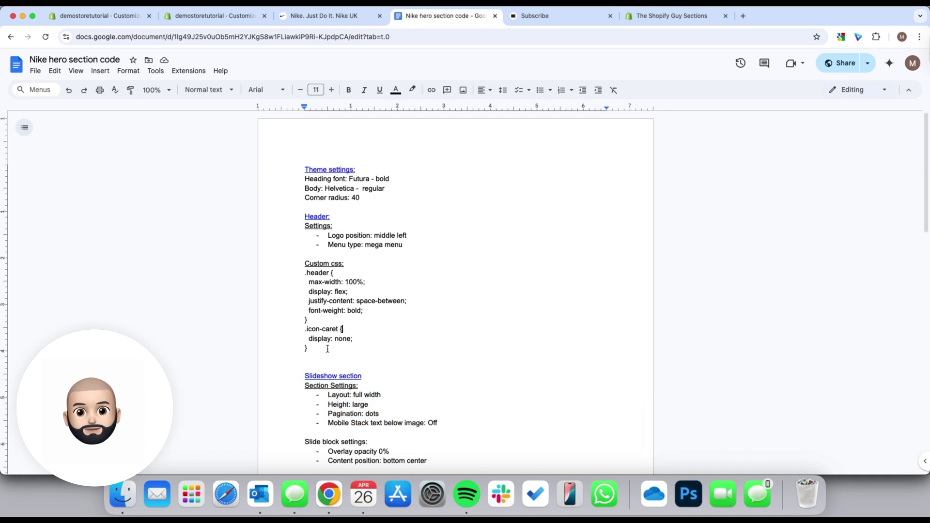
pyautogui.moveTo(353, 339); pyautogui.dragTo(304, 273)
pyautogui.click(382, 300)
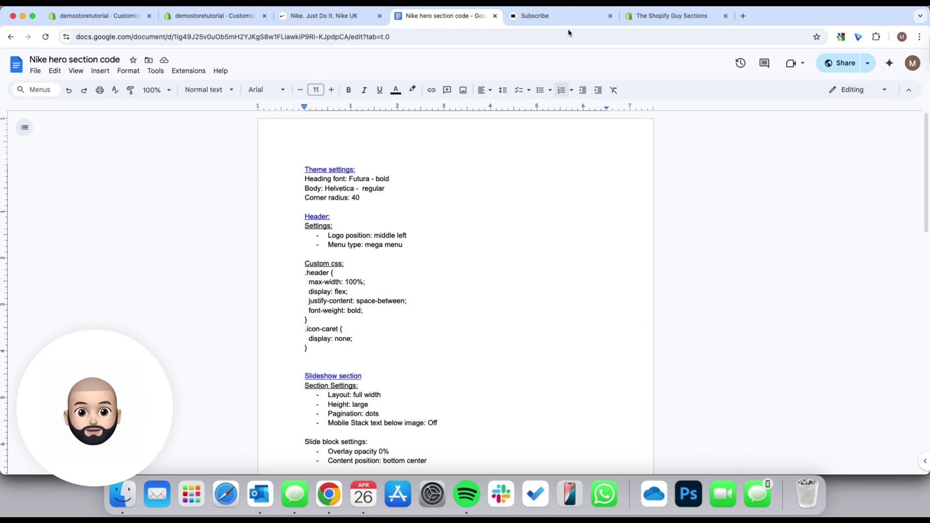
# View the Subscribe page that offers the Shopify code, and close it
pyautogui.click(561, 19)
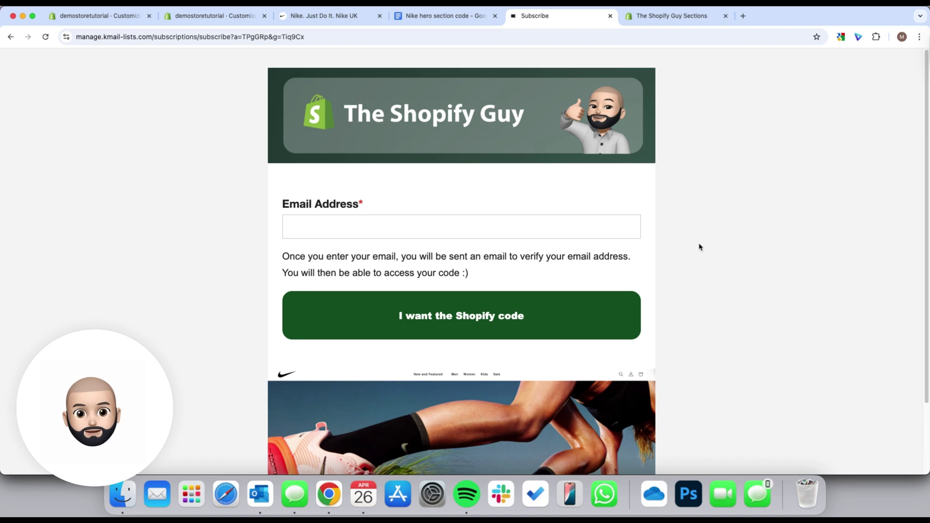
pyautogui.click(443, 16)
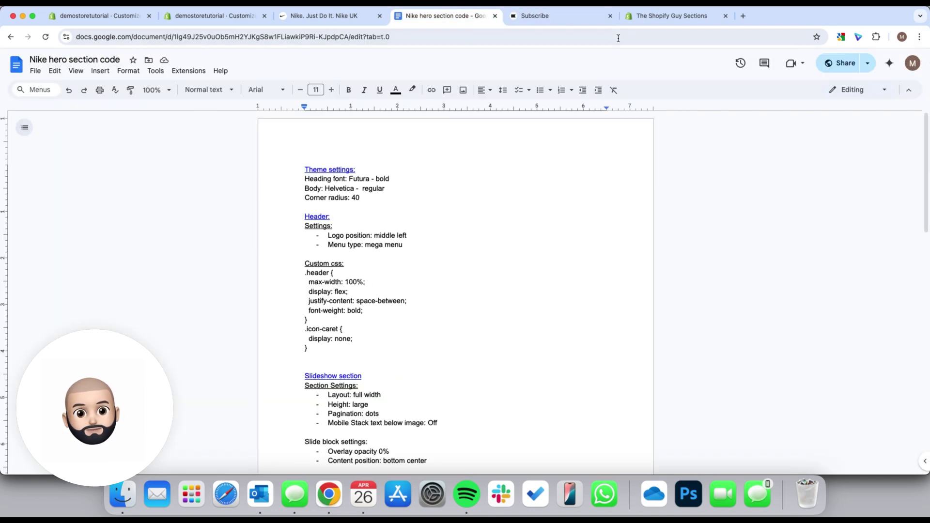
pyautogui.click(610, 16)
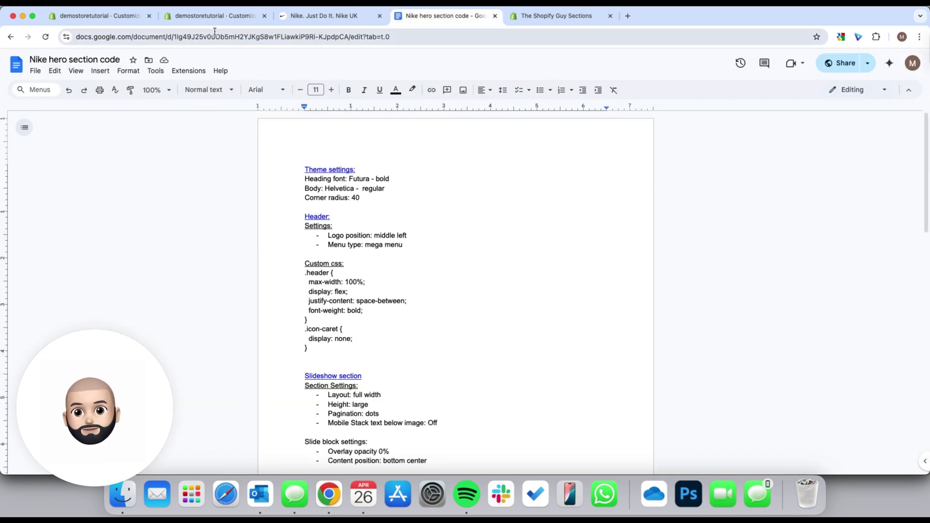
# Switch from the finished theme to the default Dawn draft in the Shopify theme editor and look over its home page
pyautogui.click(211, 15)
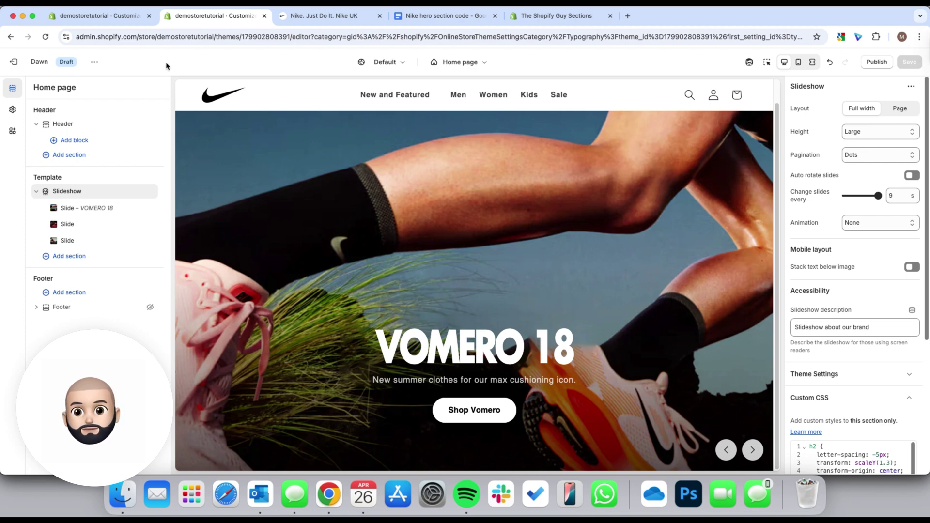
pyautogui.click(99, 16)
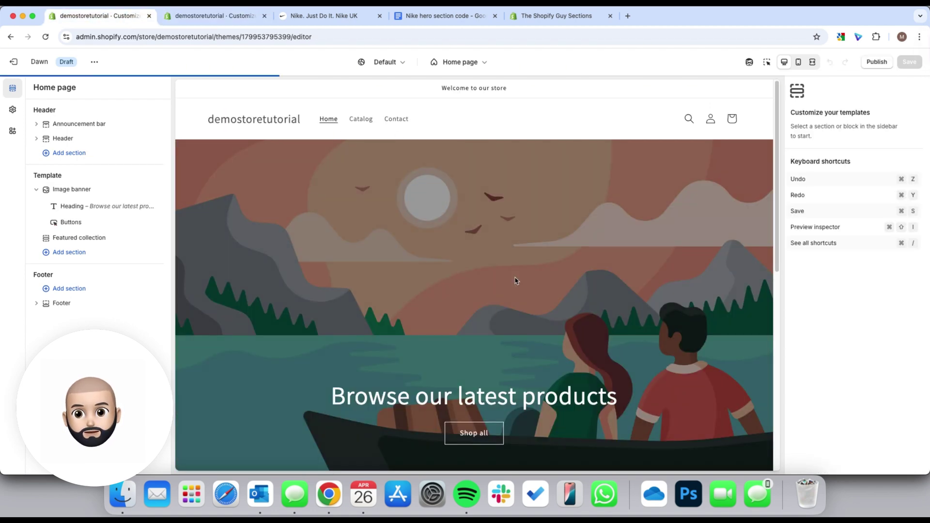
pyautogui.scroll(-4, 528, 280)
pyautogui.scroll(3, 521, 272)
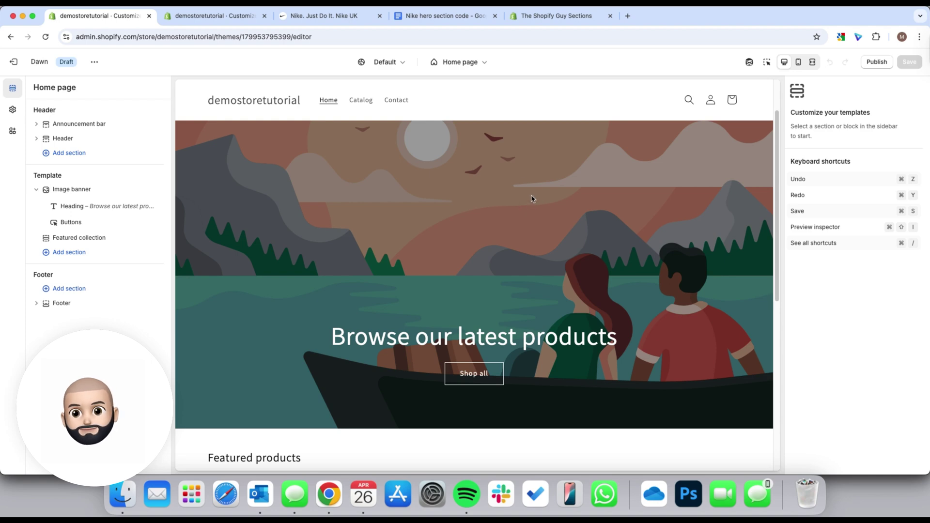
# Go through all hero slides on the Nike website and return to the finished Shopify version for reference
pyautogui.click(332, 17)
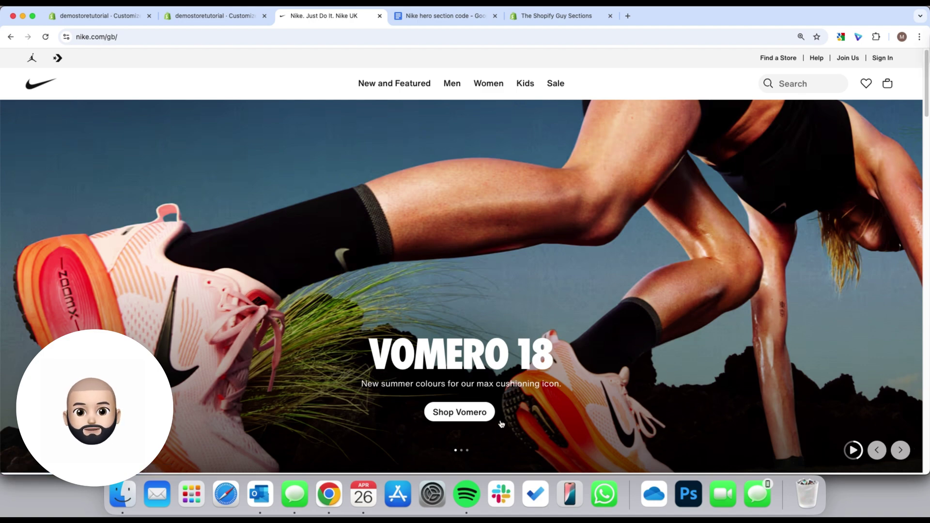
pyautogui.click(899, 453)
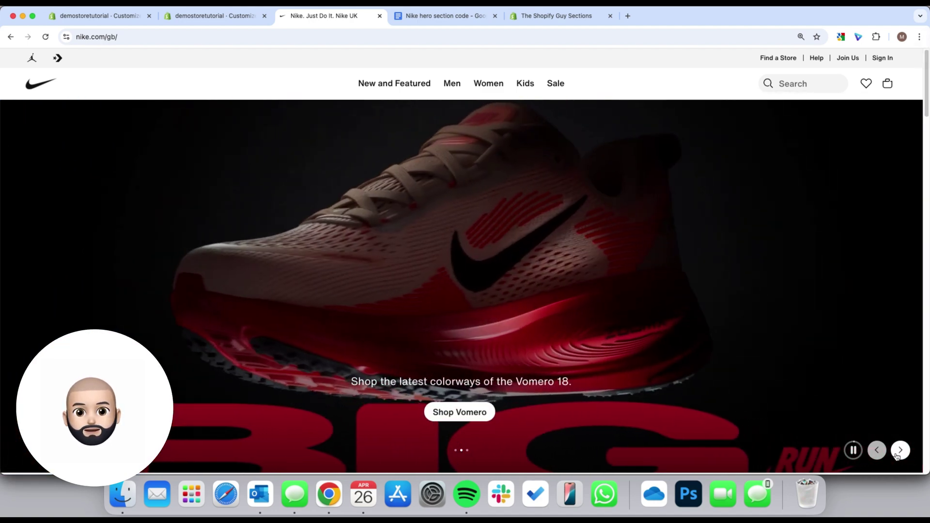
pyautogui.click(899, 451)
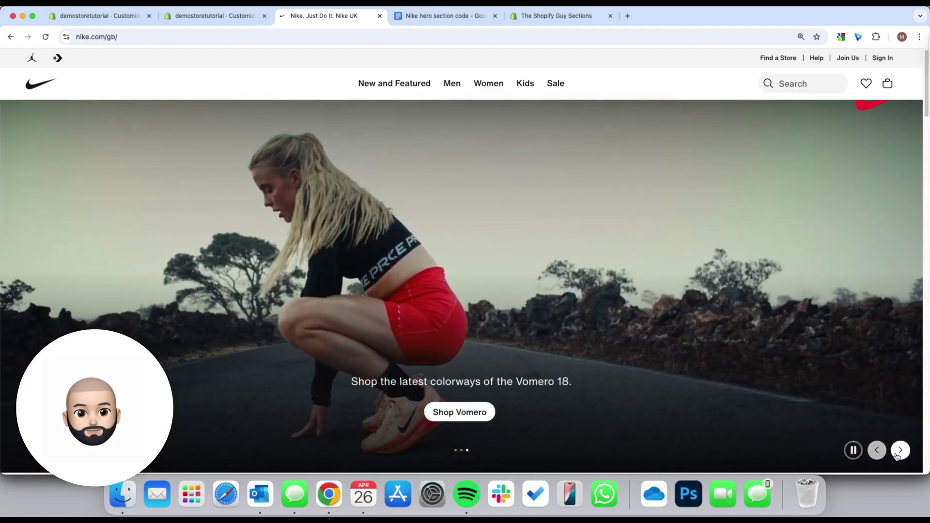
pyautogui.click(899, 451)
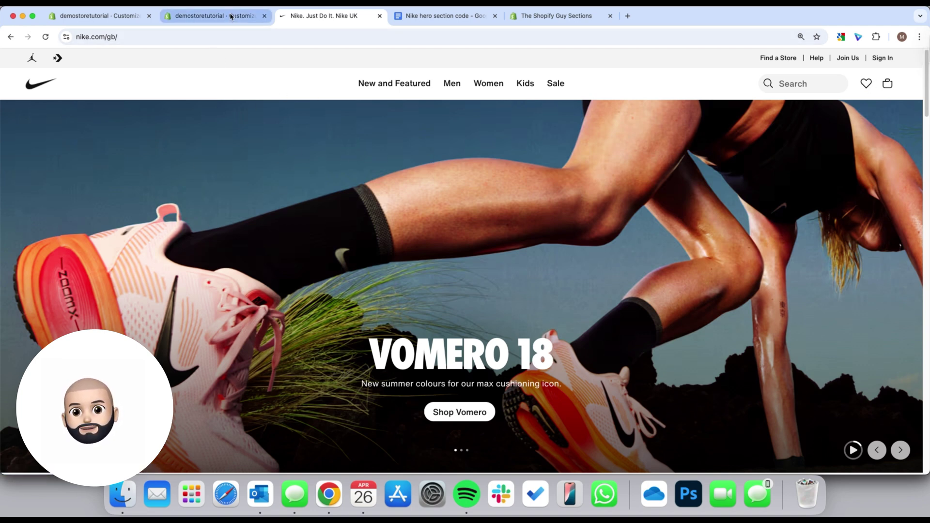
pyautogui.click(213, 16)
# Hide the announcement bar section in the default Dawn draft, checking the Nike website's top bar for reference
pyautogui.click(108, 19)
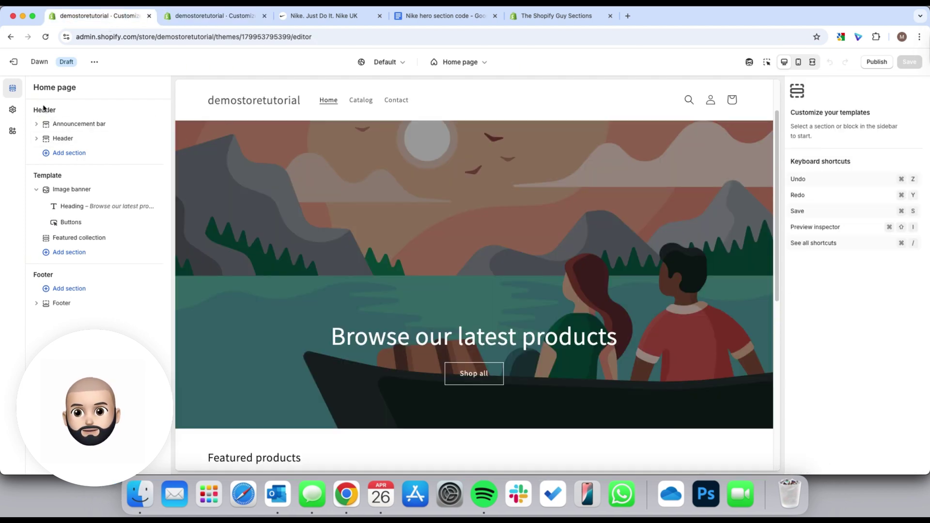
pyautogui.doubleClick(44, 109)
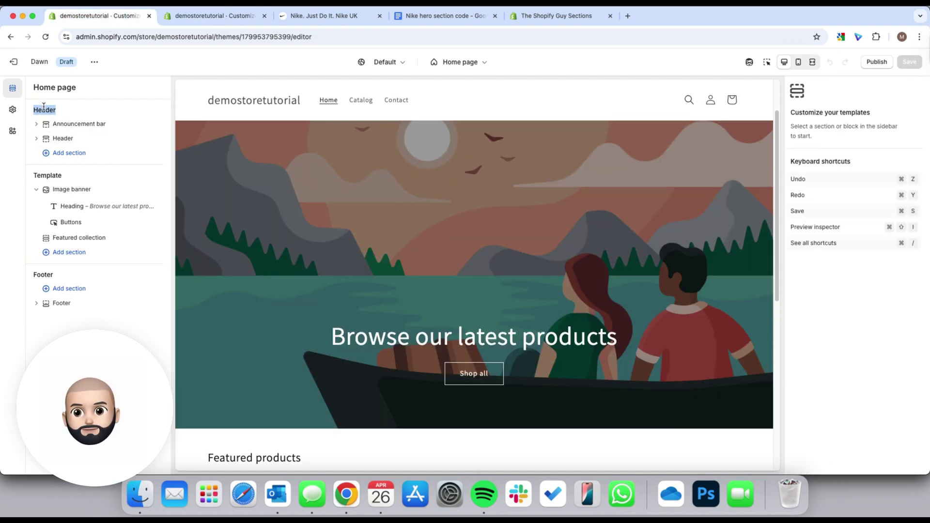
pyautogui.click(73, 124)
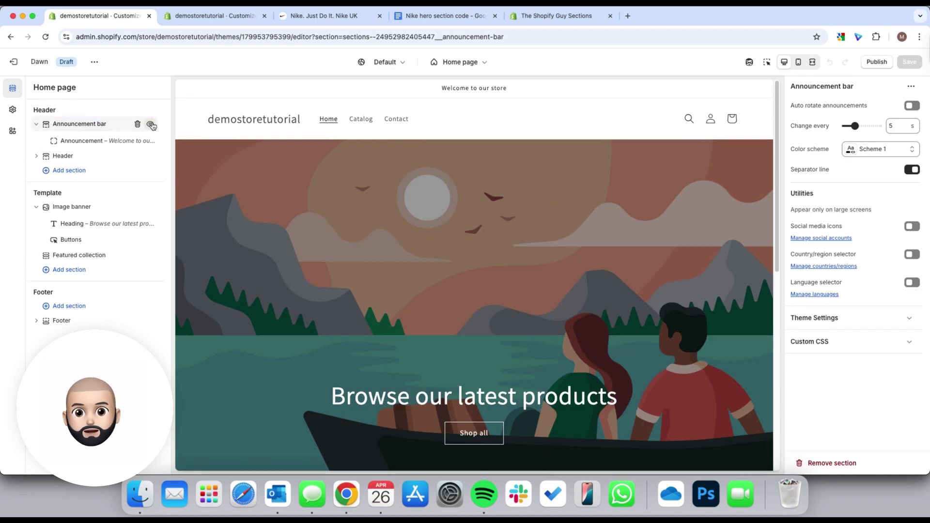
pyautogui.click(299, 18)
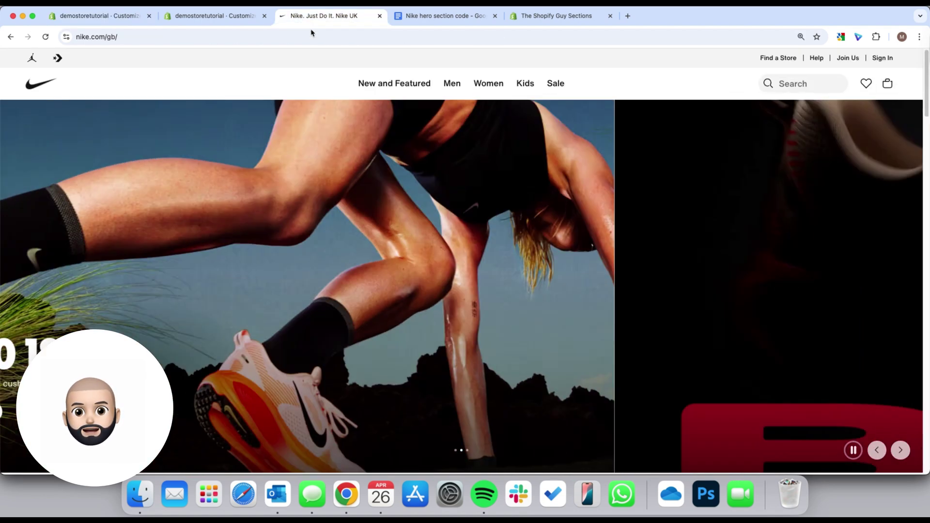
pyautogui.moveTo(819, 59)
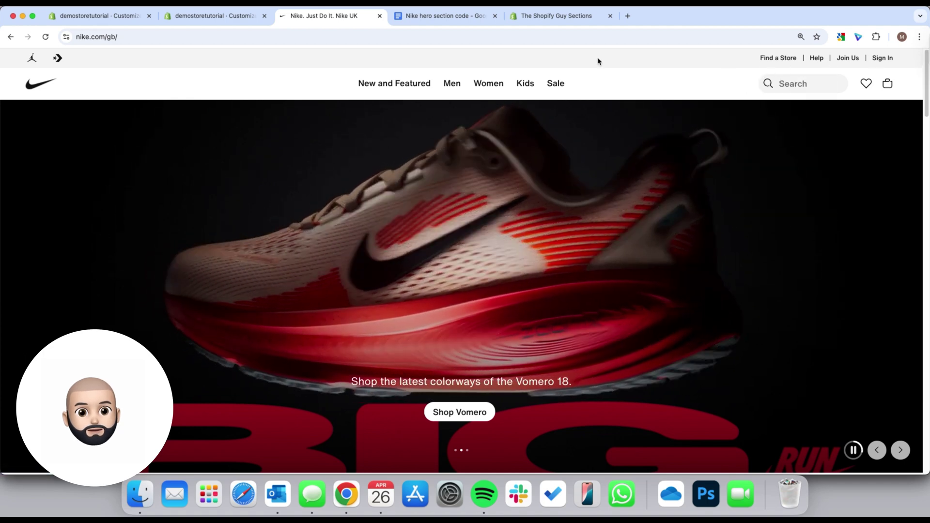
pyautogui.click(119, 16)
pyautogui.click(150, 125)
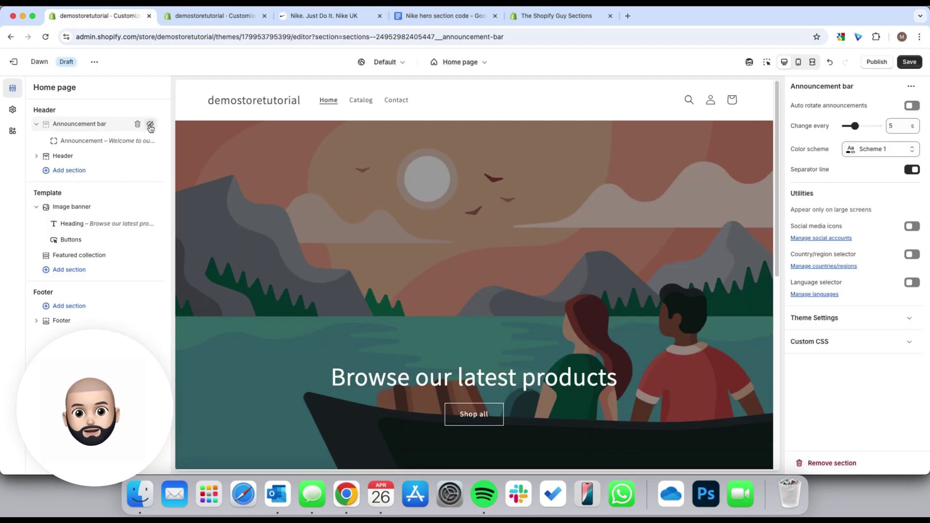
# Set the store logo in the theme settings to the nike_logo image
pyautogui.click(99, 157)
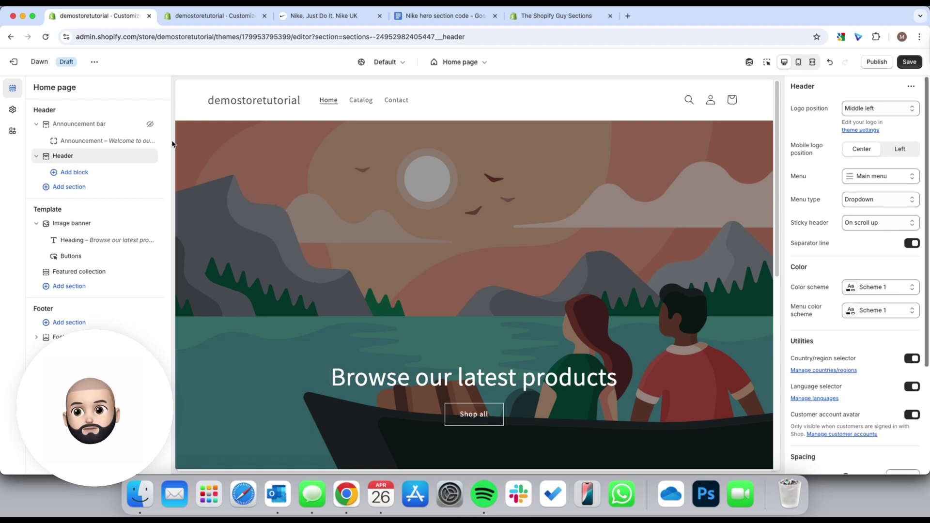
pyautogui.click(16, 111)
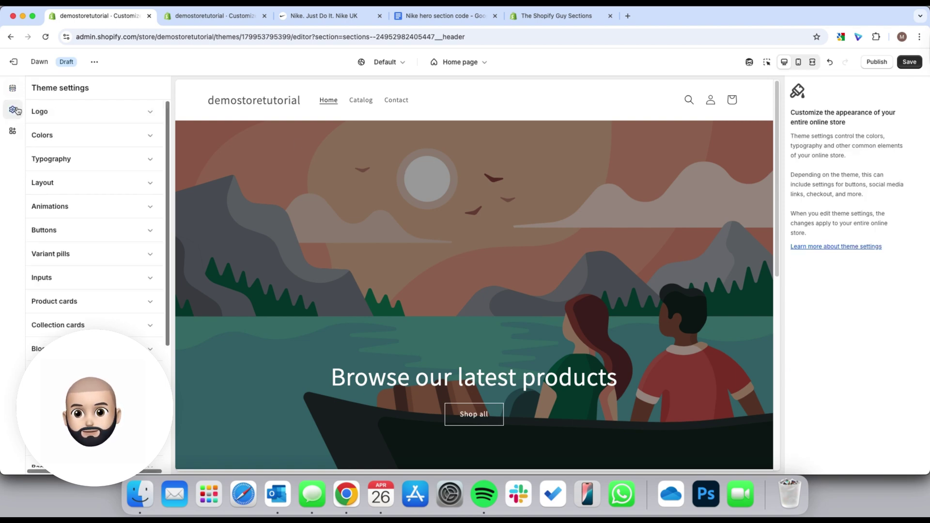
pyautogui.click(63, 112)
pyautogui.click(120, 148)
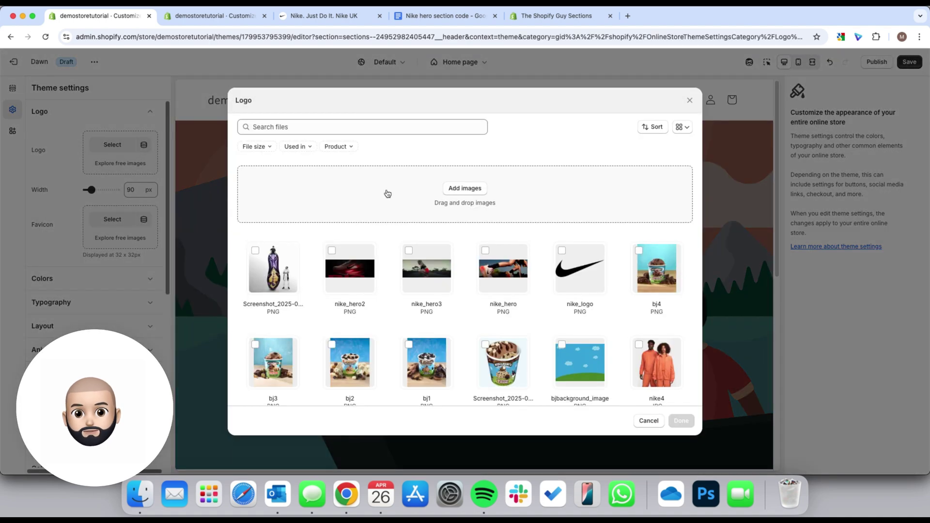
pyautogui.click(580, 268)
pyautogui.click(680, 420)
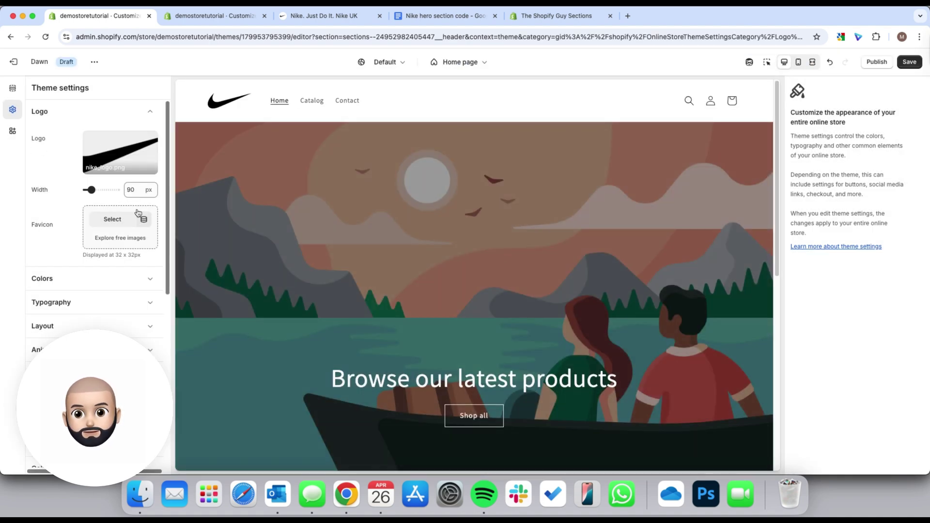
# Open the header section's settings and choose Middle left as the logo position, following the header notes in Google Docs
pyautogui.click(14, 90)
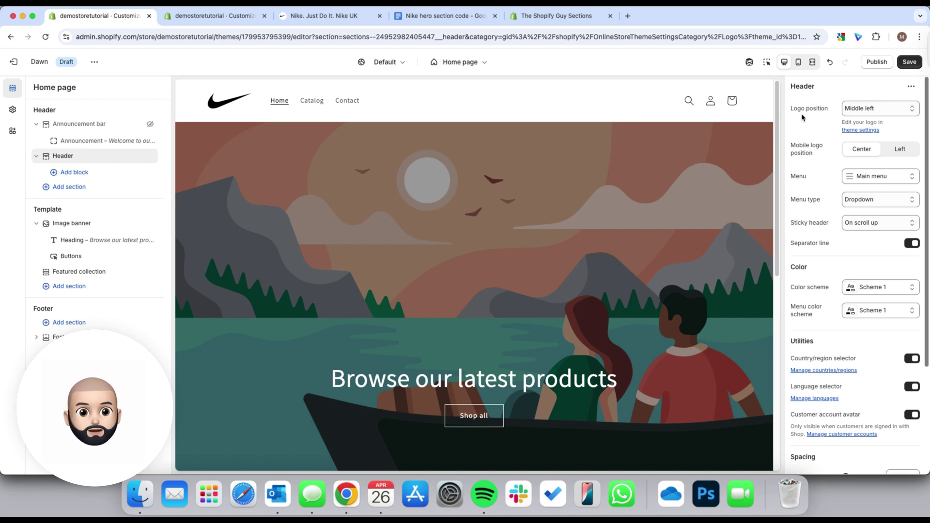
pyautogui.click(452, 18)
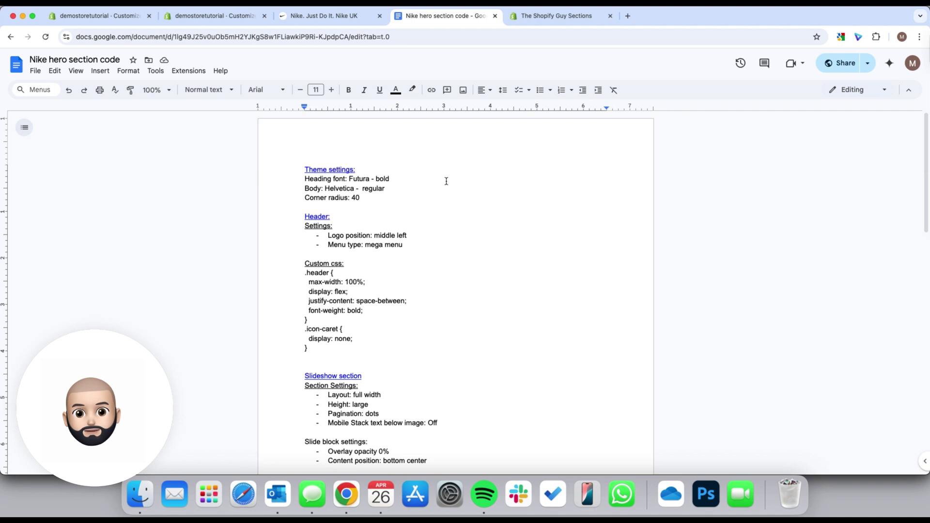
pyautogui.scroll(-1, 446, 181)
pyautogui.moveTo(304, 198); pyautogui.dragTo(409, 227)
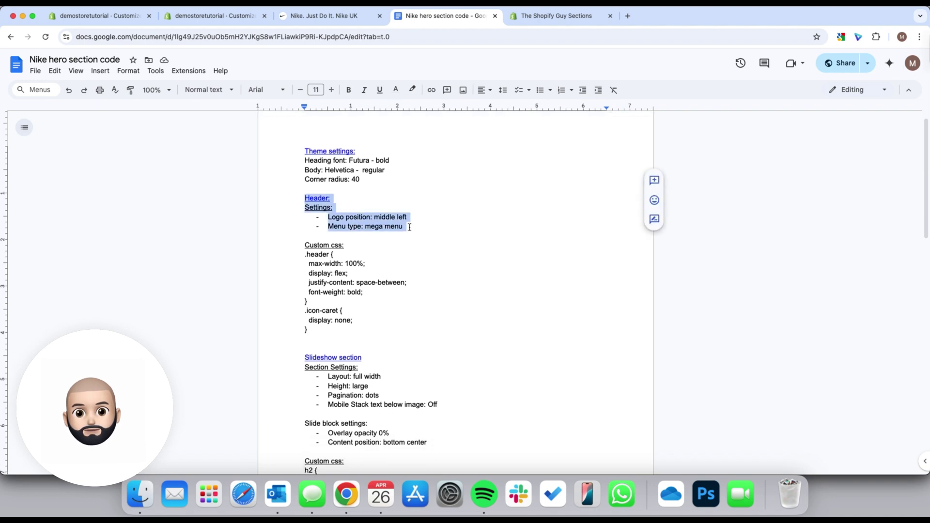
pyautogui.moveTo(327, 217); pyautogui.dragTo(407, 217)
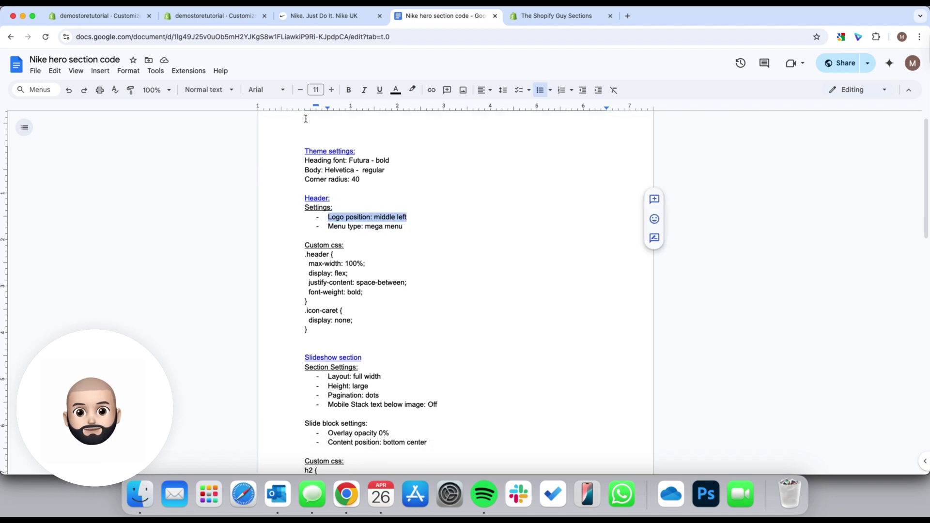
pyautogui.click(215, 16)
pyautogui.click(101, 16)
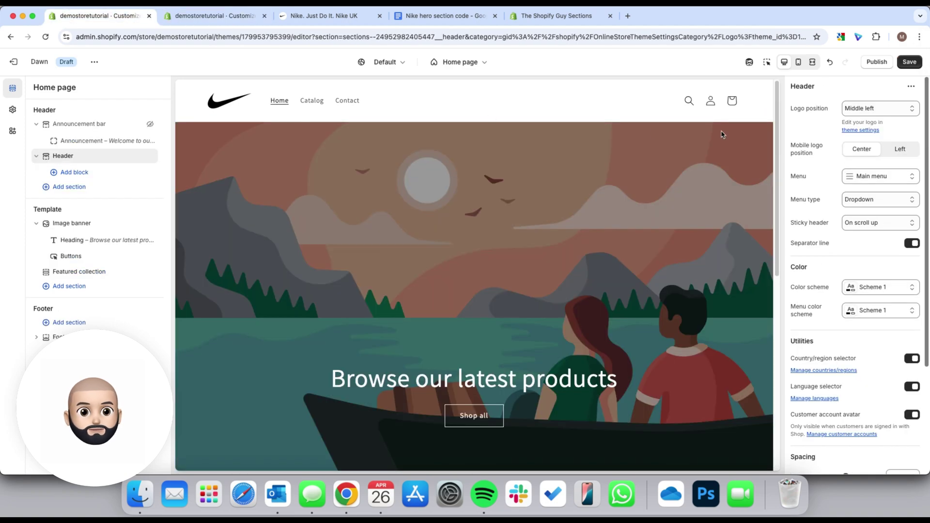
pyautogui.click(871, 111)
pyautogui.click(868, 109)
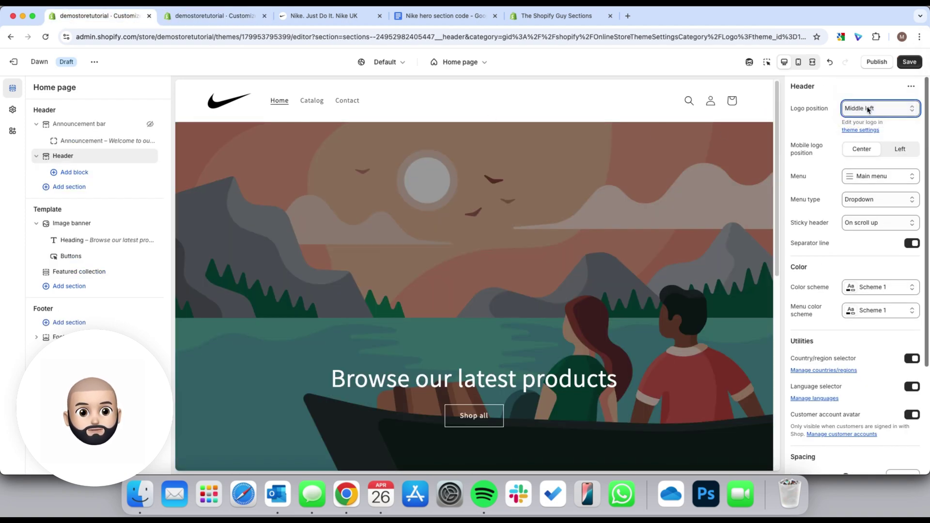
# Look up the menu type in the Google Docs notes and set the Shopify header's menu type to Mega menu
pyautogui.click(445, 16)
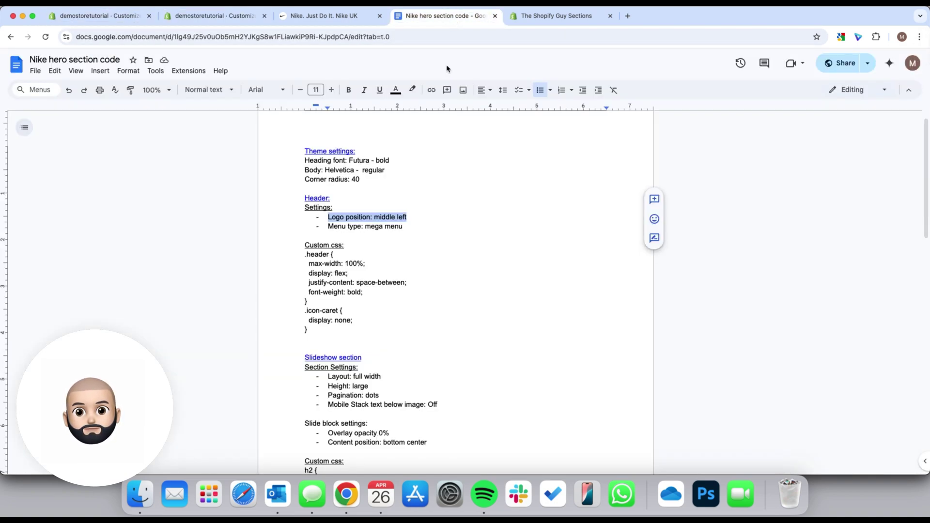
pyautogui.moveTo(328, 225); pyautogui.dragTo(407, 223)
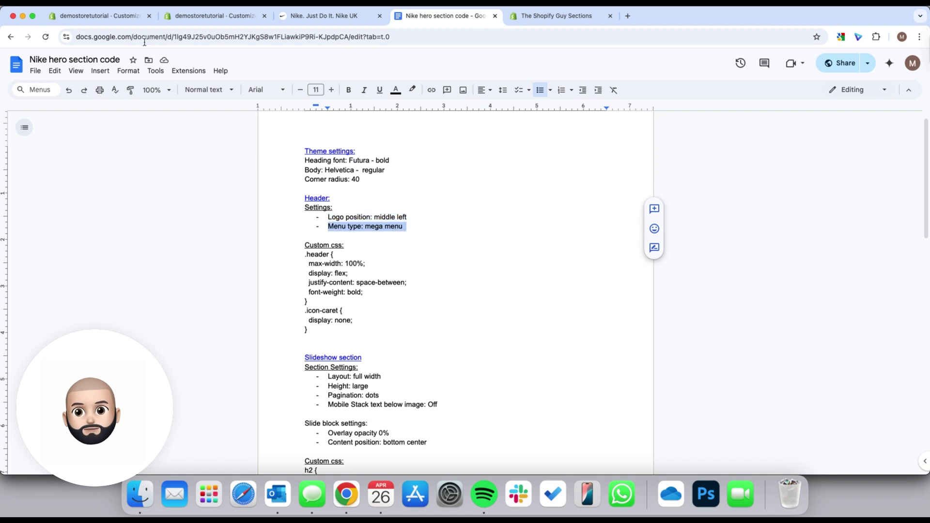
pyautogui.click(97, 16)
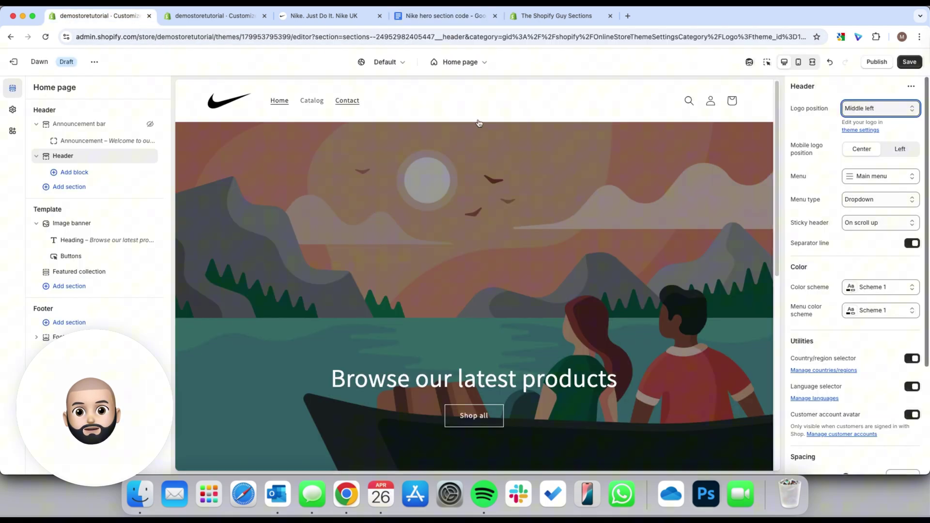
pyautogui.click(878, 201)
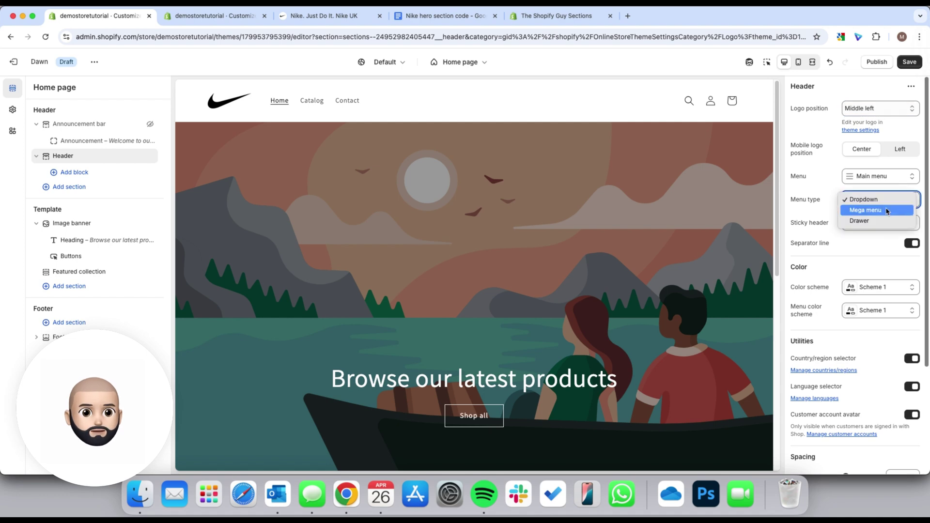
pyautogui.click(889, 216)
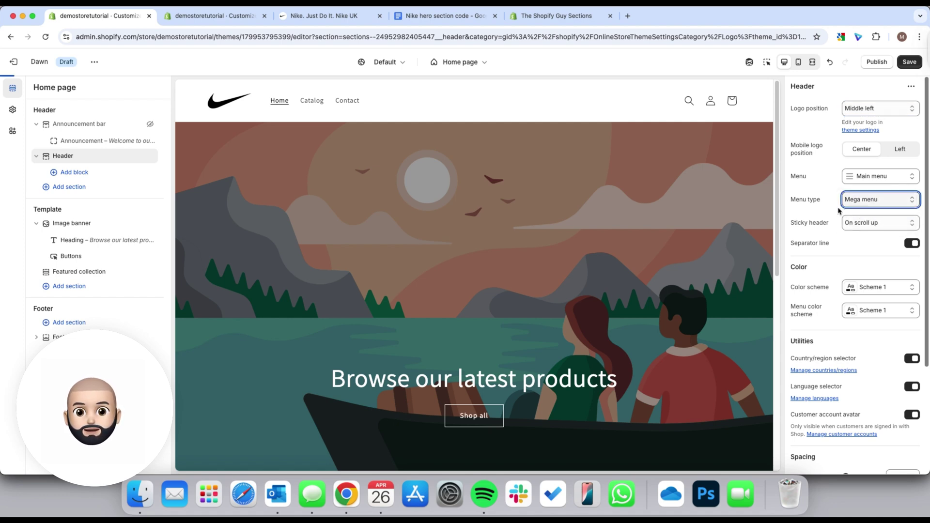
# Replace the header's menu with the Nike menu and compare it with the navigation on the Nike website
pyautogui.click(280, 102)
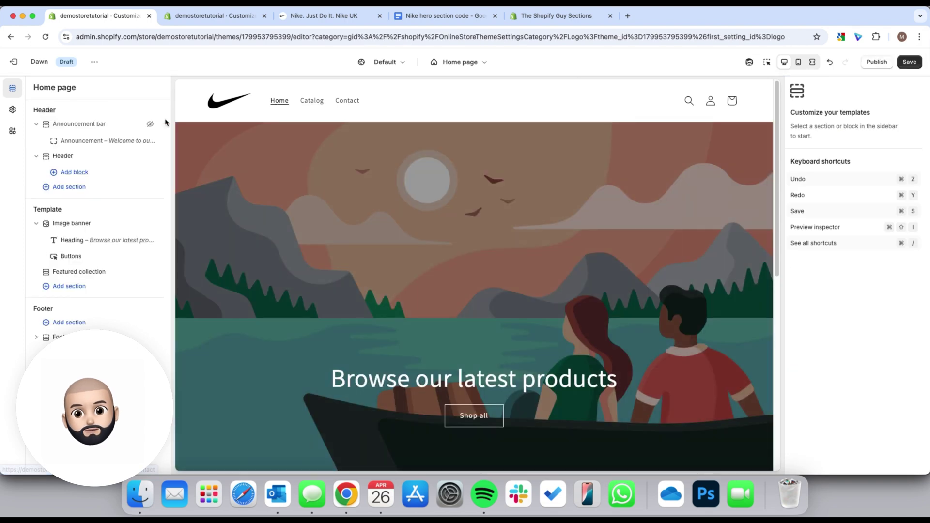
pyautogui.click(70, 156)
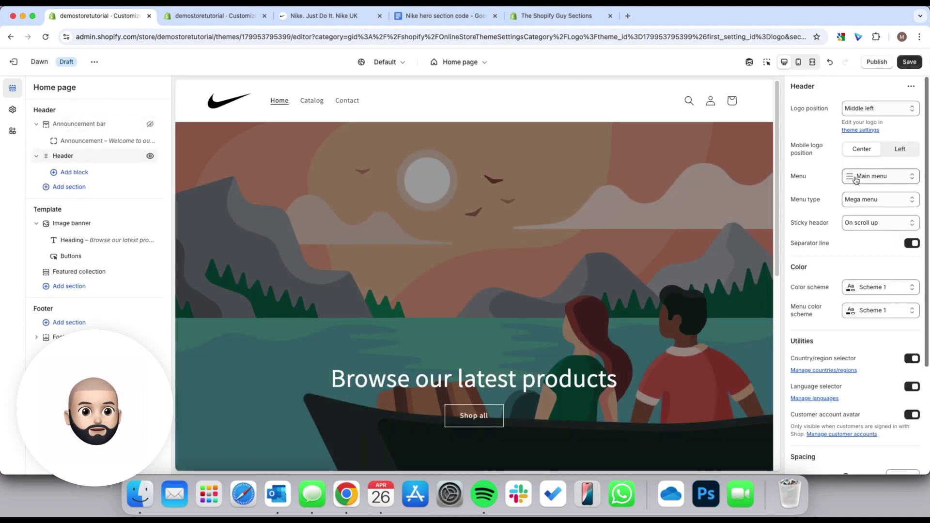
pyautogui.click(871, 179)
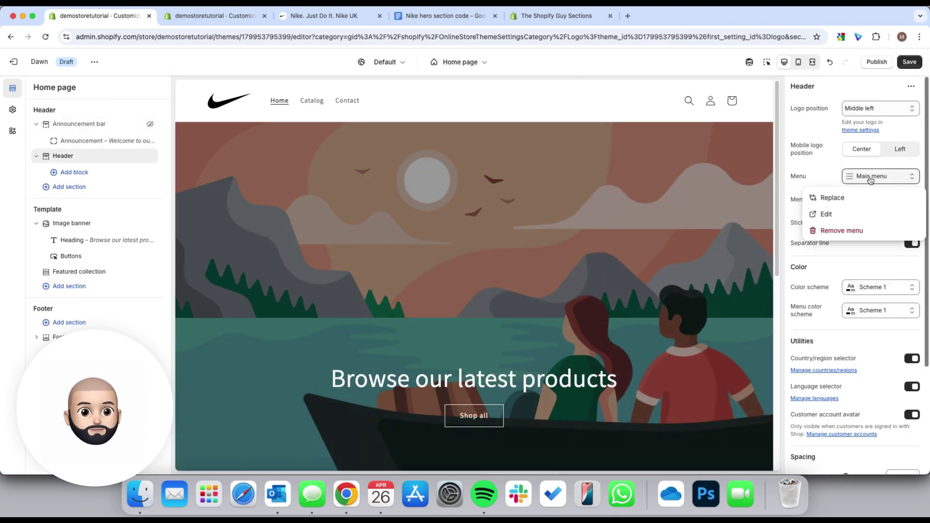
pyautogui.click(860, 200)
pyautogui.click(826, 257)
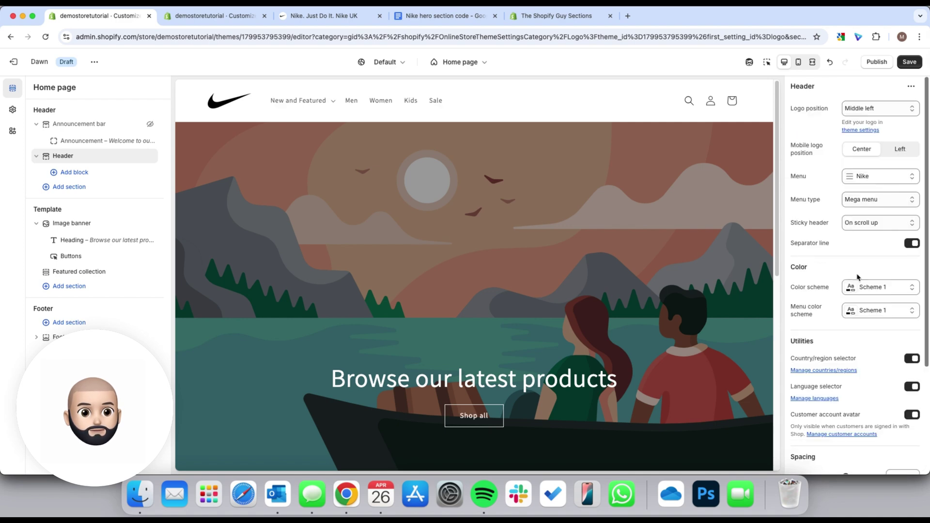
pyautogui.click(315, 16)
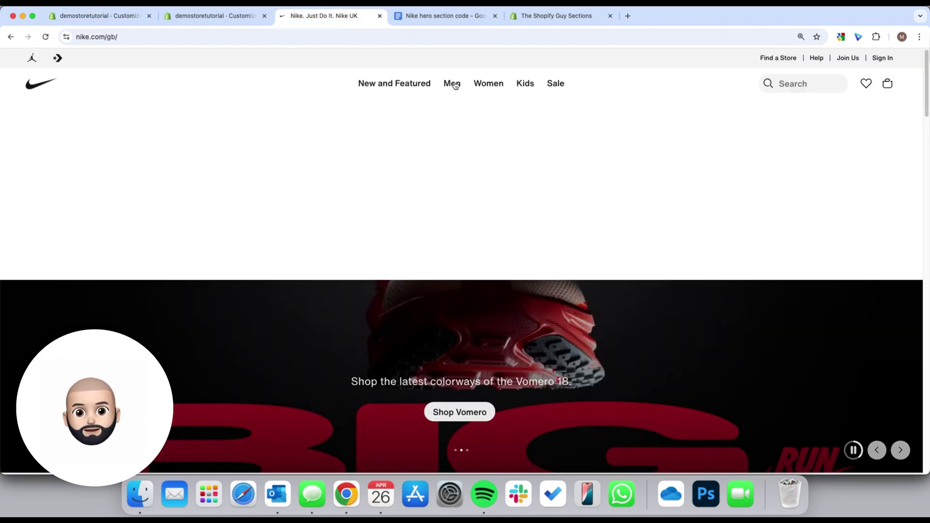
pyautogui.click(91, 16)
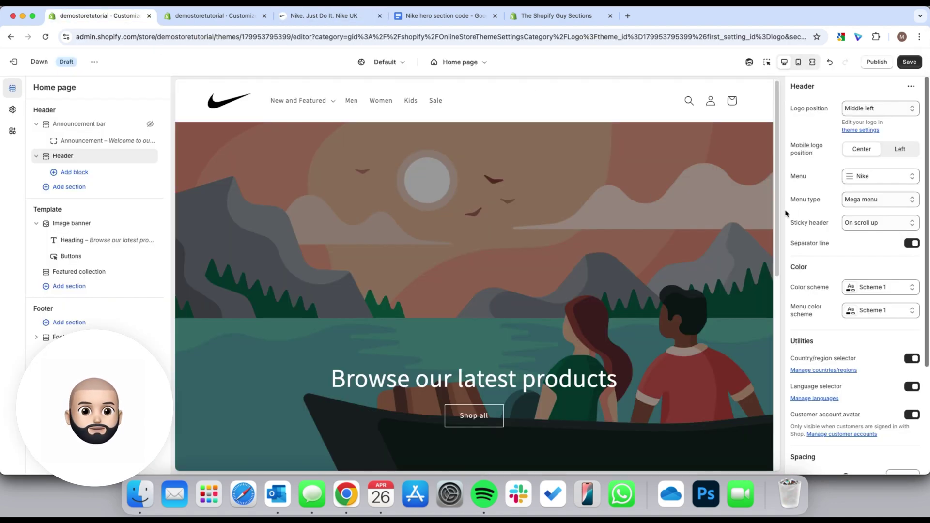
# Preview the New and Featured submenu as a mega menu, try the Dropdown menu type, and check the Nike website's menu
pyautogui.click(330, 105)
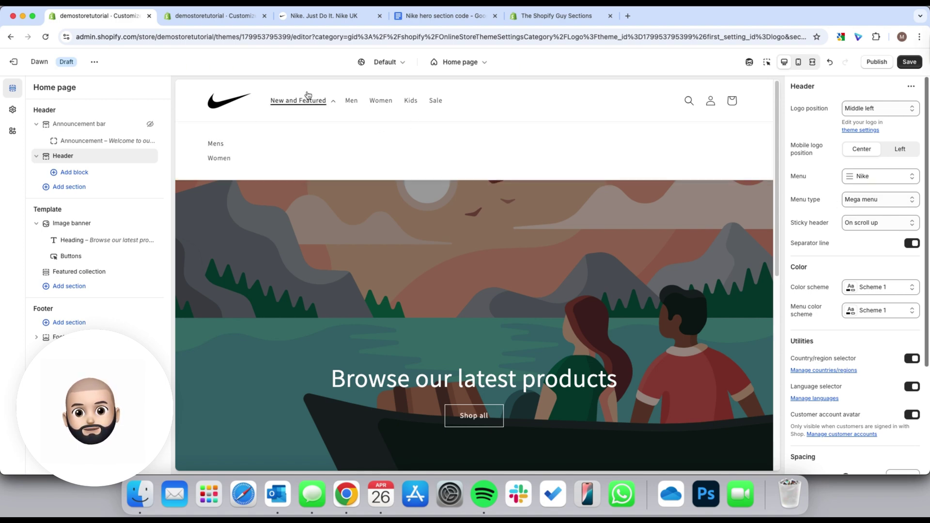
pyautogui.click(874, 199)
pyautogui.click(874, 199)
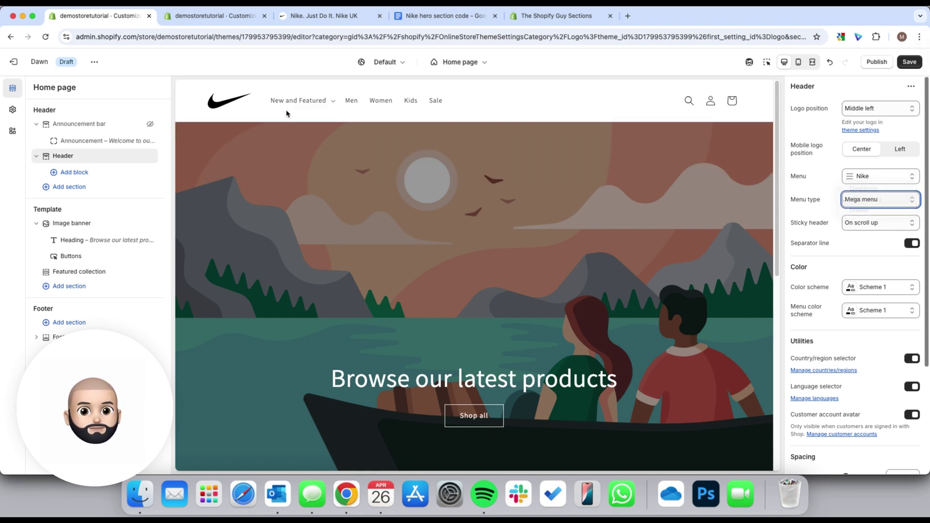
pyautogui.click(329, 103)
pyautogui.click(320, 101)
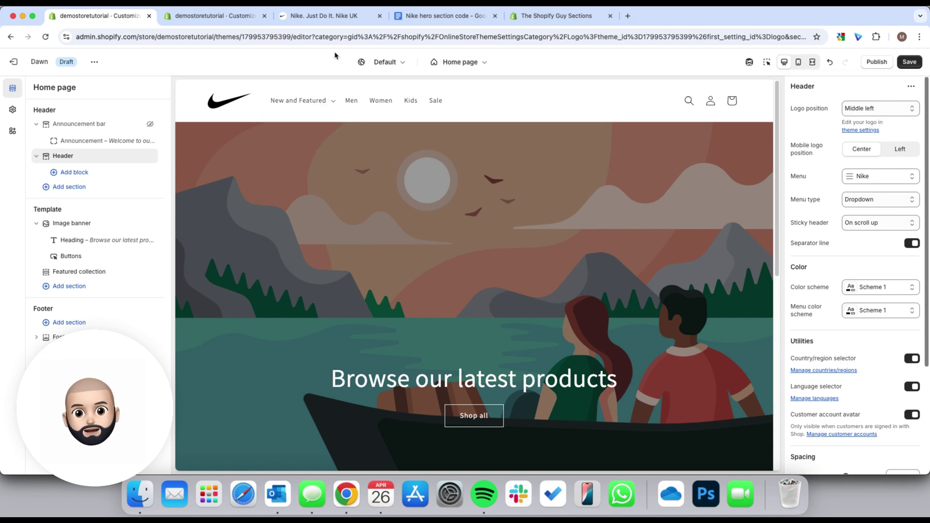
pyautogui.click(329, 16)
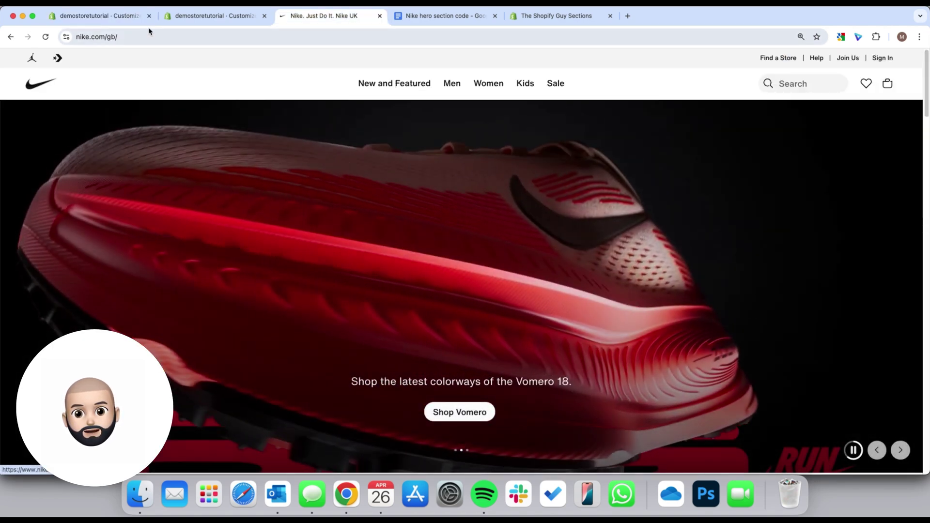
pyautogui.click(109, 16)
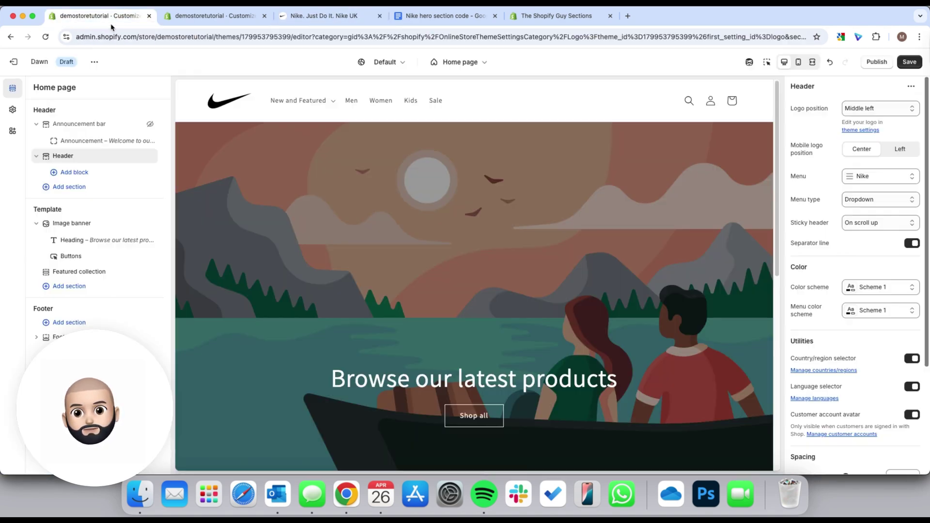
# Set the header's menu type back to Mega menu
pyautogui.click(872, 198)
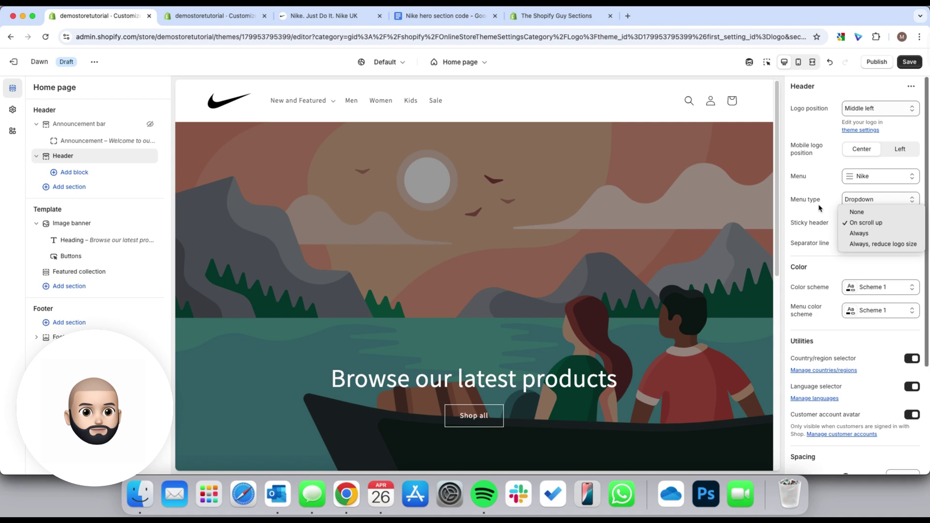
pyautogui.click(821, 210)
pyautogui.click(859, 199)
pyautogui.click(860, 209)
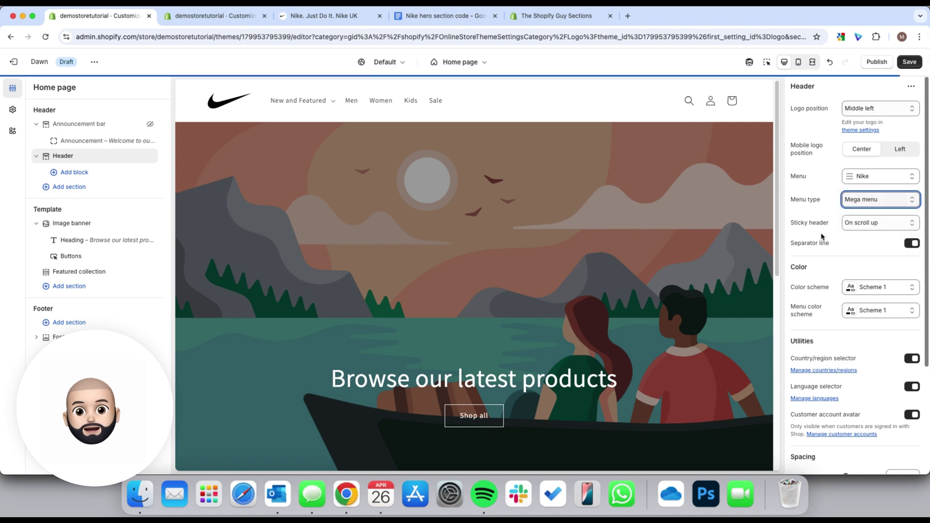
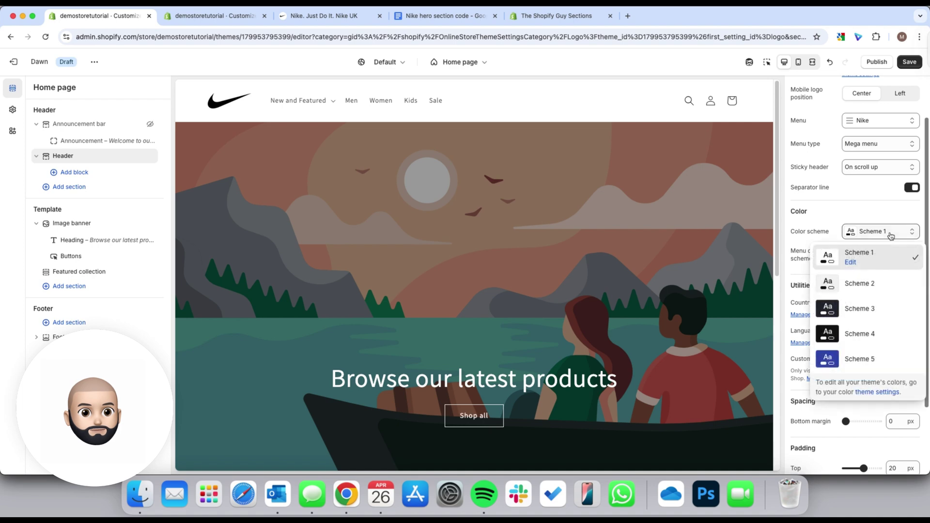
# Review the header's color scheme and remaining settings, and compare the full-width preview with the Nike website's header
pyautogui.click(418, 88)
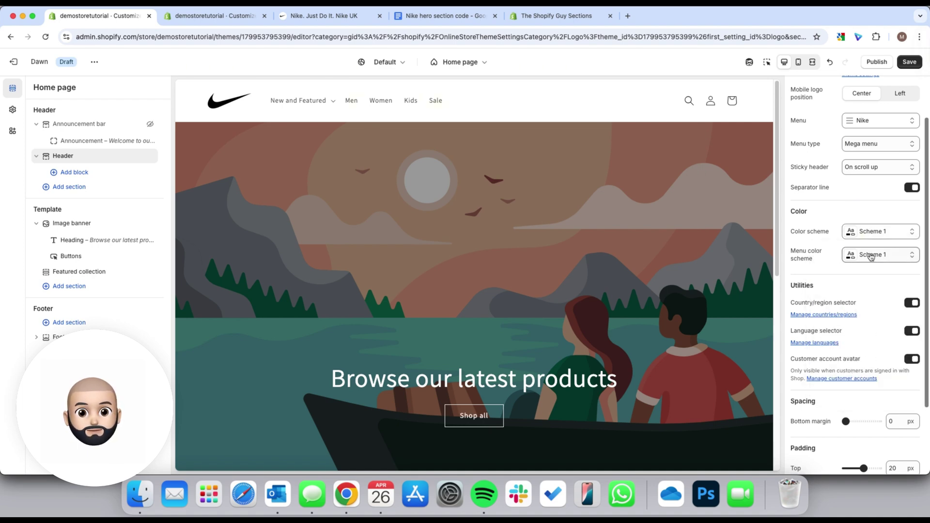
pyautogui.scroll(2, 795, 251)
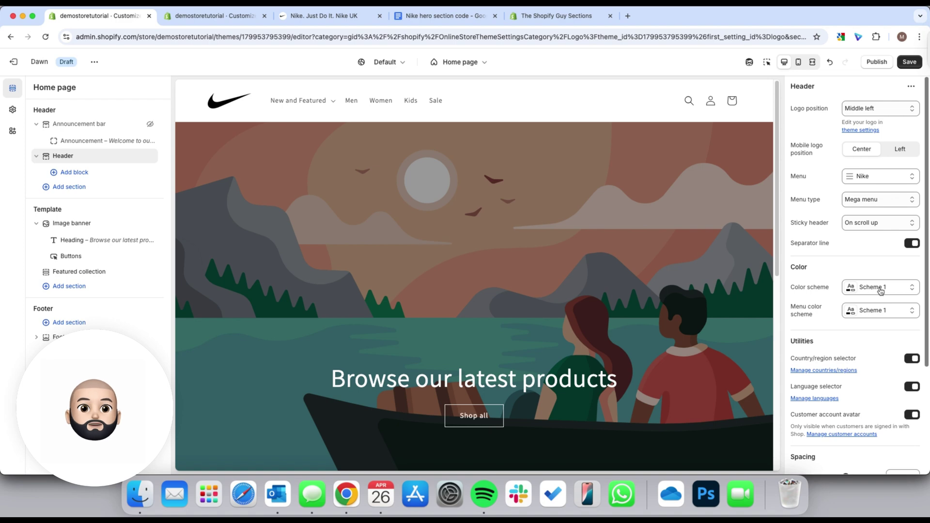
pyautogui.scroll(-3, 857, 324)
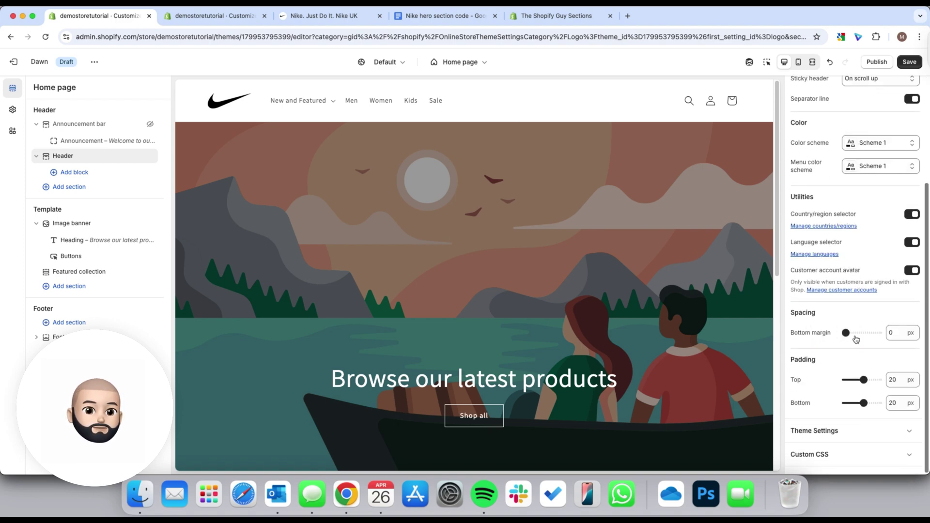
pyautogui.scroll(3, 845, 330)
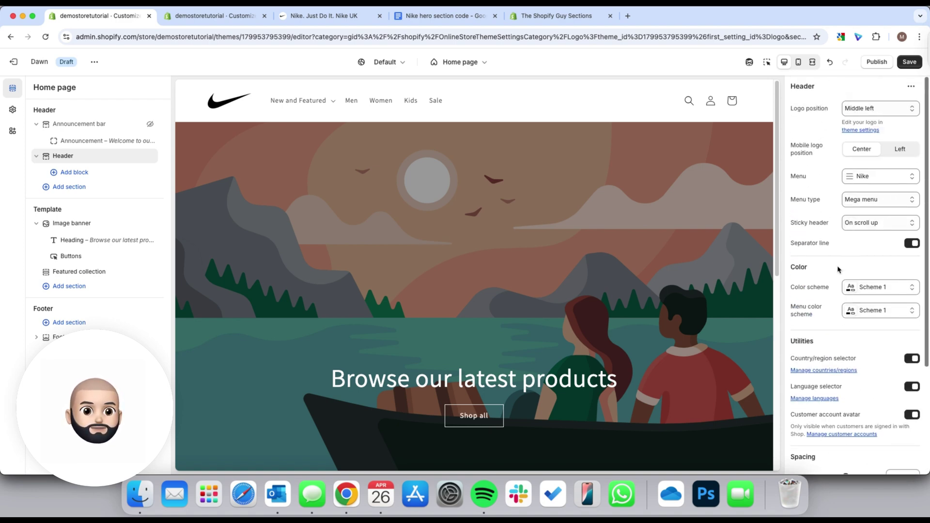
pyautogui.click(812, 61)
pyautogui.click(338, 16)
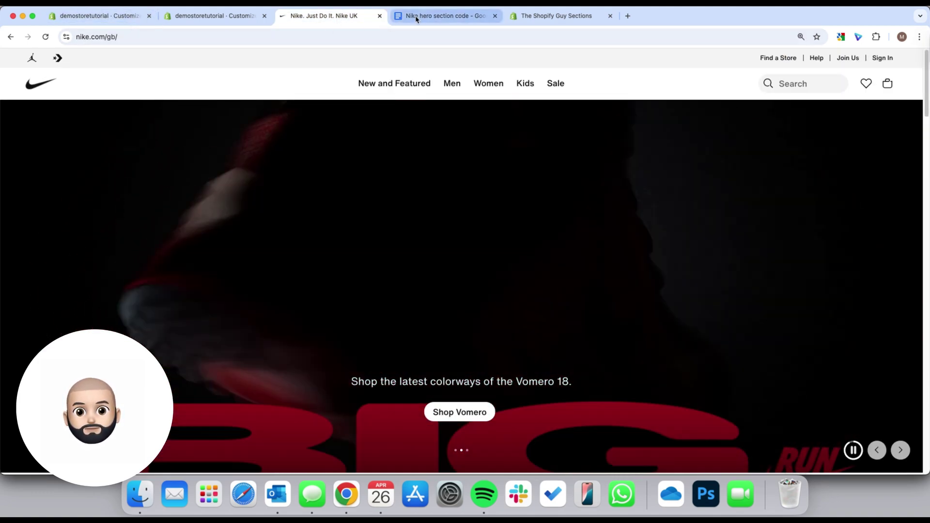
# Copy the header's custom CSS, the .header and .icon-caret rules, from the Google Docs notes
pyautogui.click(421, 17)
pyautogui.click(483, 245)
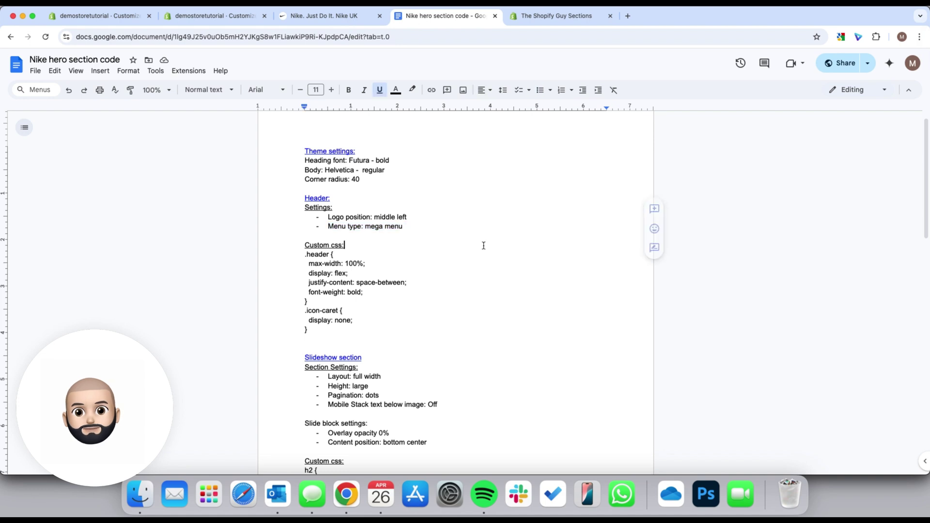
pyautogui.moveTo(310, 244); pyautogui.dragTo(387, 338)
pyautogui.click(342, 321)
pyautogui.moveTo(314, 260); pyautogui.dragTo(345, 336)
pyautogui.hotkey('ctrl', 'c')
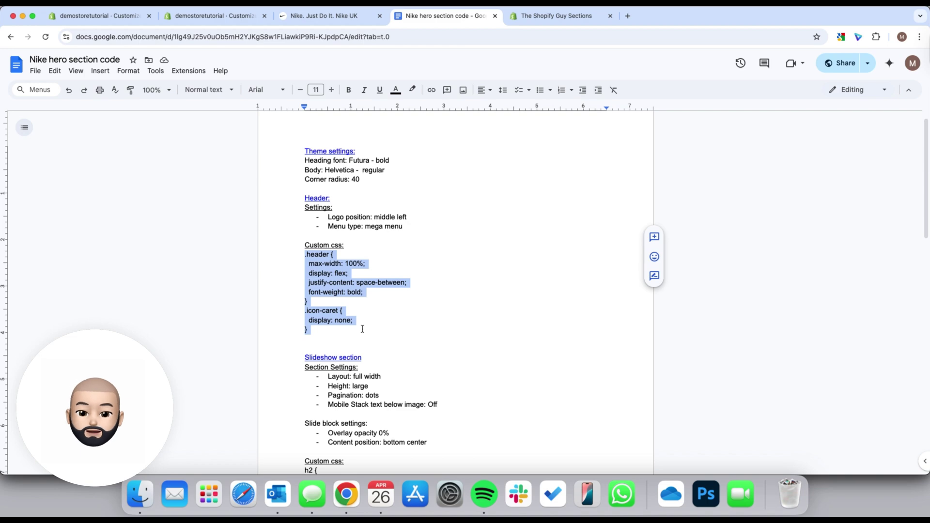
# Return to the Shopify theme editor and paste the copied .header and .icon-caret rules into the header section's custom CSS
pyautogui.click(208, 21)
pyautogui.click(131, 24)
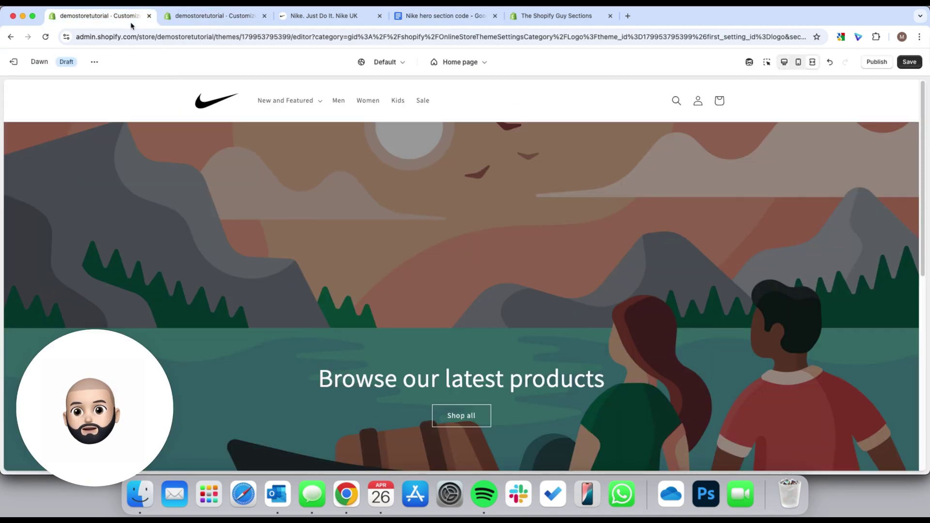
pyautogui.click(784, 62)
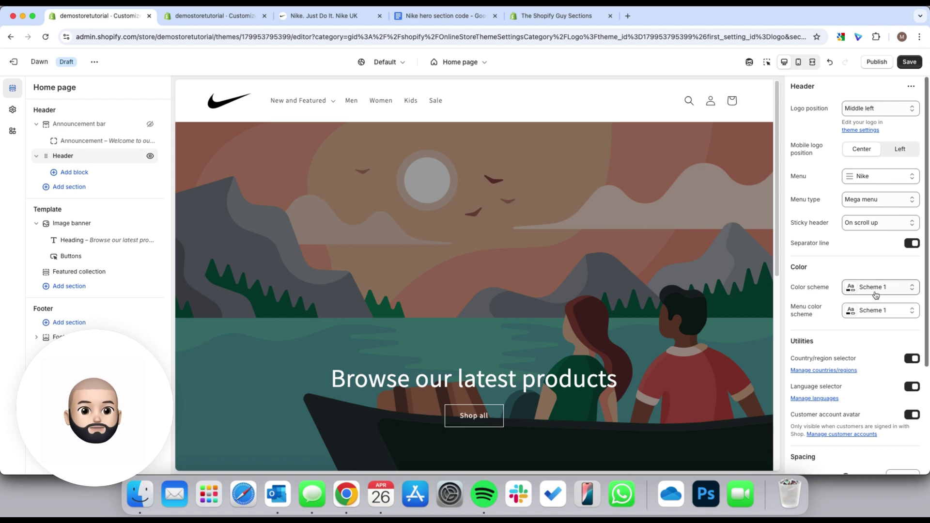
pyautogui.scroll(-3, 858, 312)
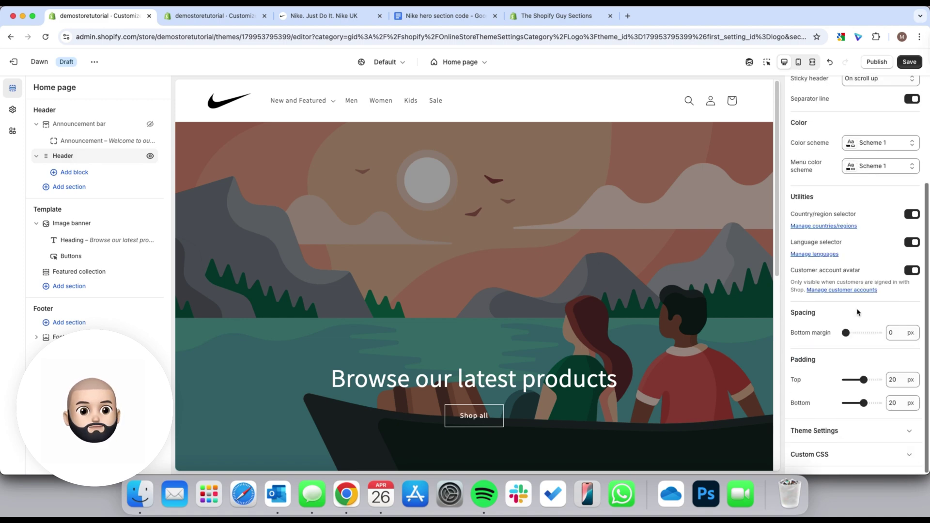
pyautogui.click(822, 460)
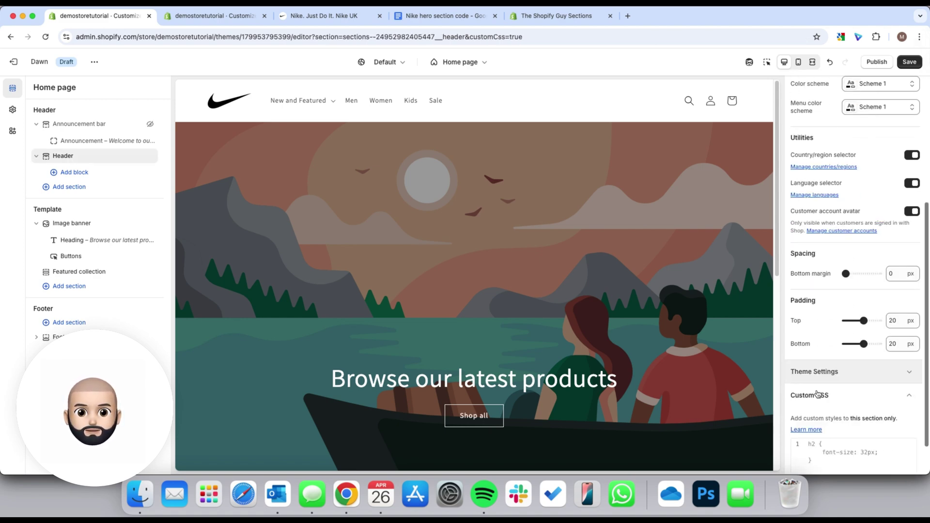
pyautogui.click(839, 401)
pyautogui.rightClick(839, 401)
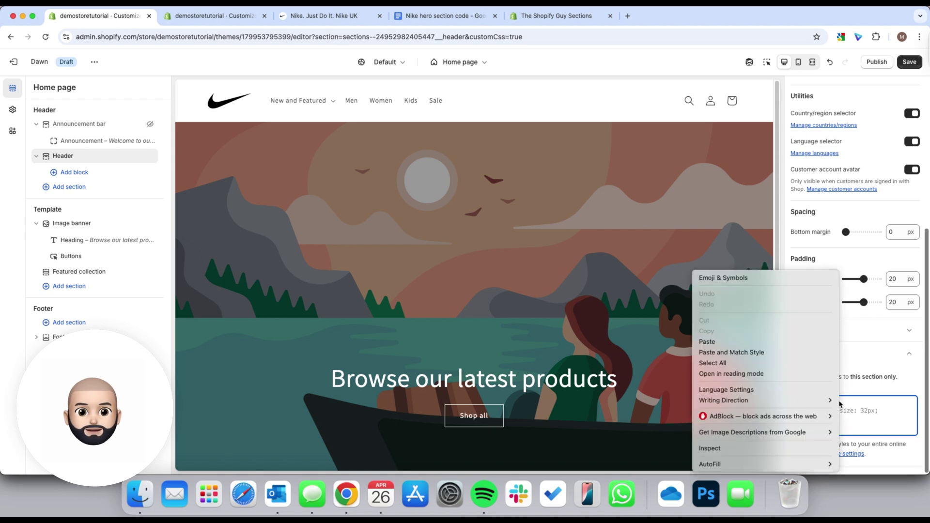
pyautogui.click(799, 339)
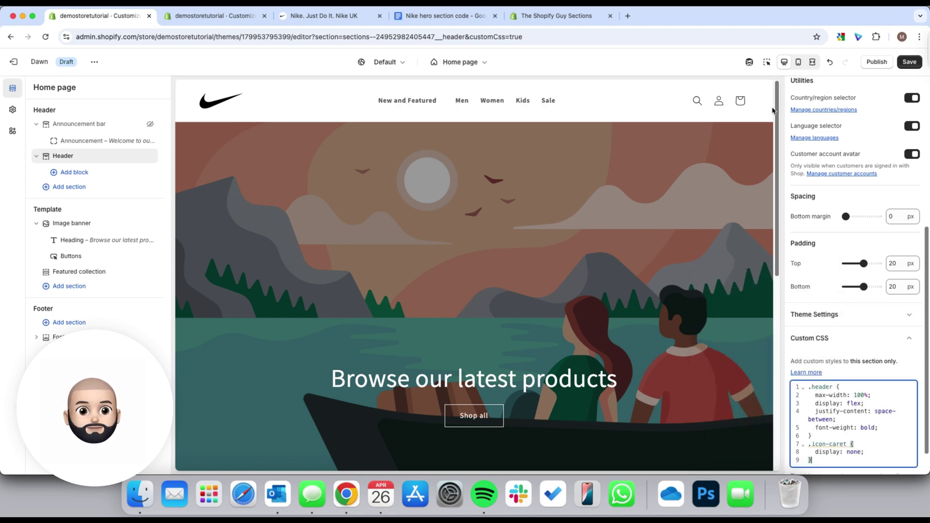
# Preview the restyled header at full width, return to the desktop view and look over the header's settings
pyautogui.click(813, 62)
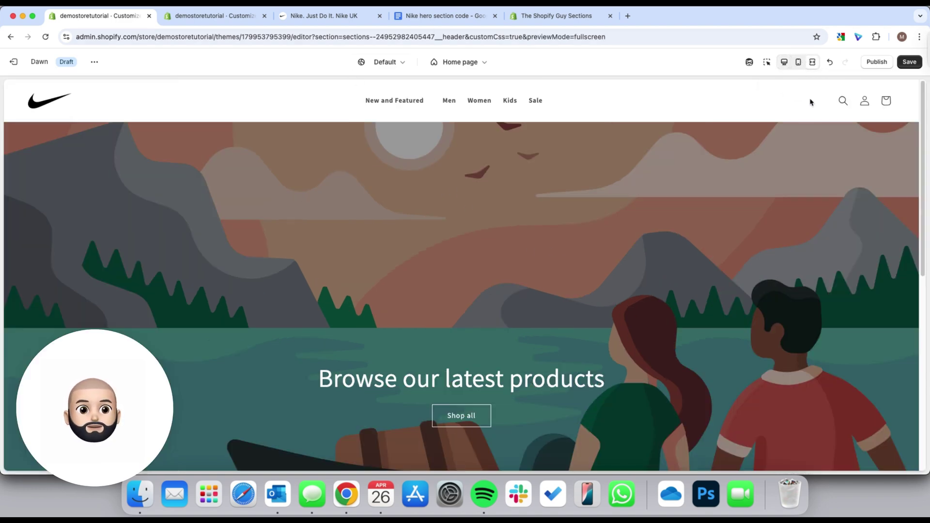
pyautogui.click(785, 66)
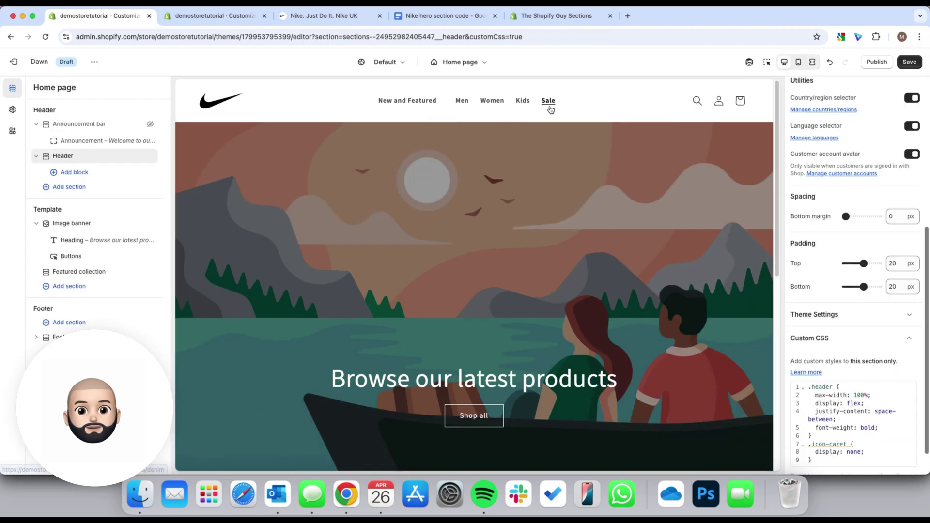
pyautogui.scroll(3, 830, 266)
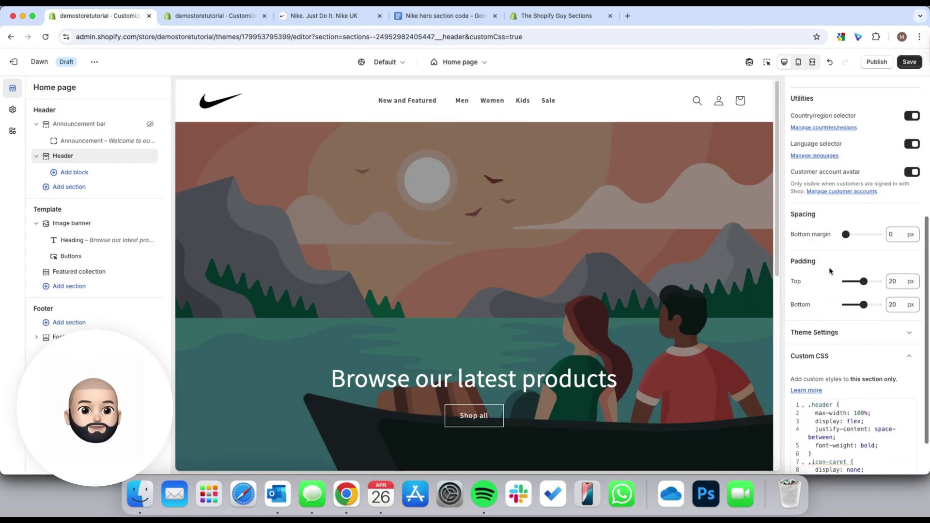
pyautogui.click(321, 114)
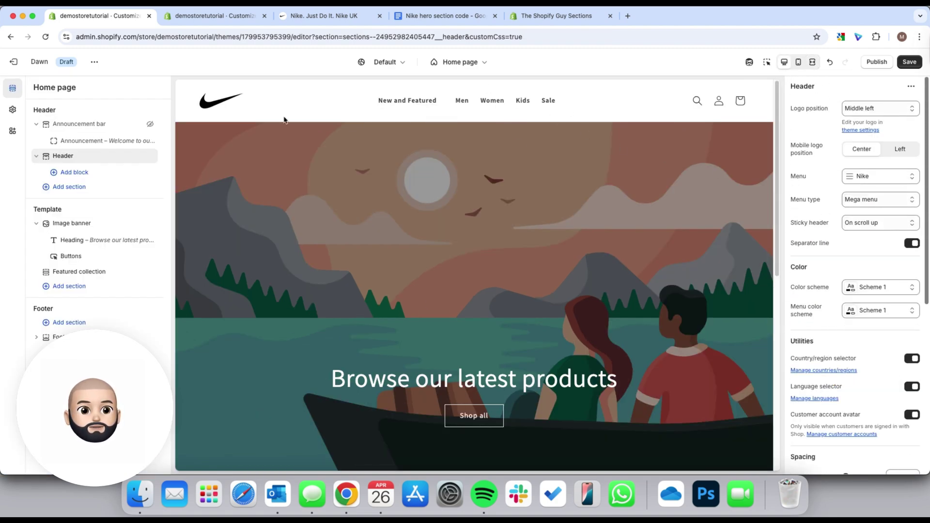
# In the theme's typography settings, set the headings scale to 115% and the body scale to 110%
pyautogui.click(19, 113)
pyautogui.click(92, 158)
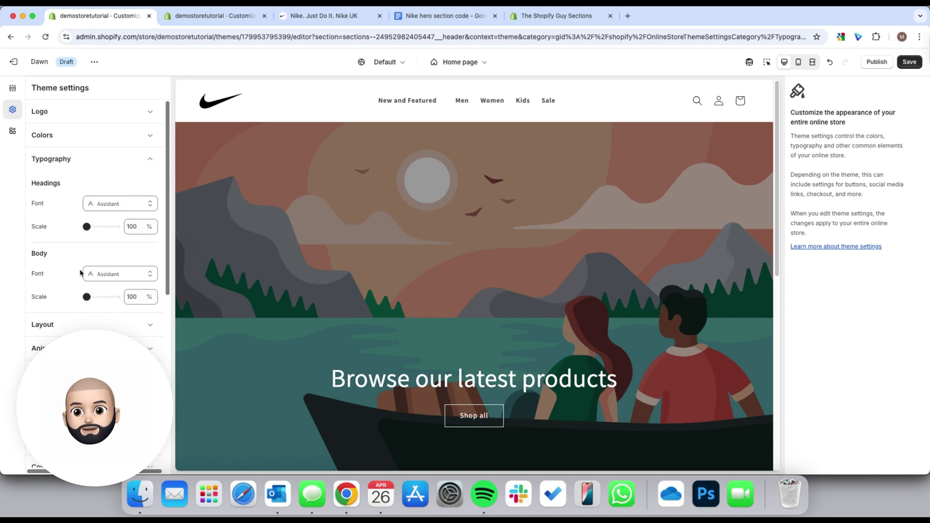
pyautogui.moveTo(93, 229); pyautogui.dragTo(95, 226)
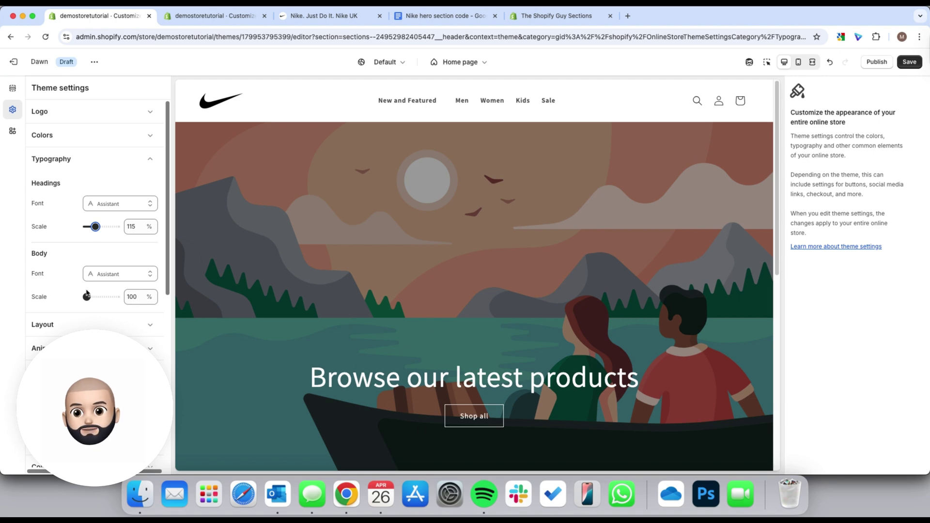
pyautogui.moveTo(87, 296); pyautogui.dragTo(97, 296)
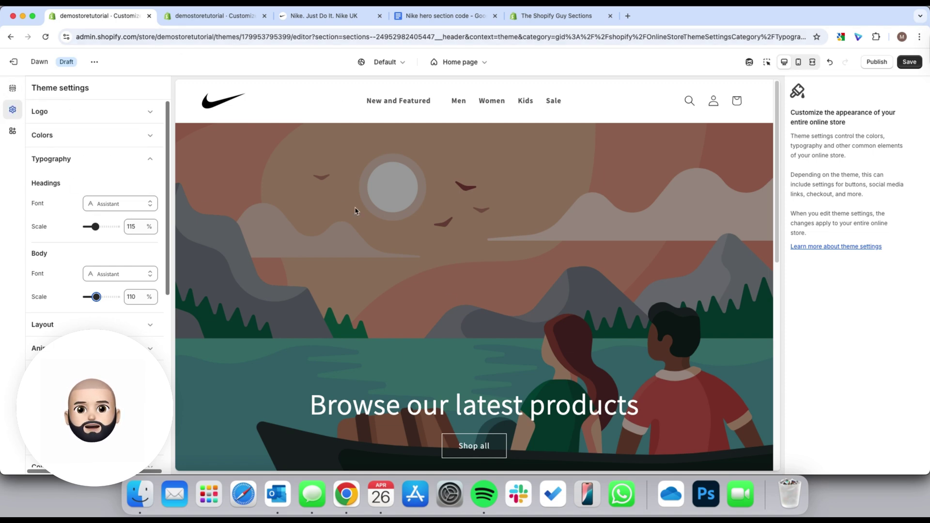
# Look up the theme fonts in the Google Docs notes and set the theme's headings font to Futura Bold
pyautogui.click(465, 20)
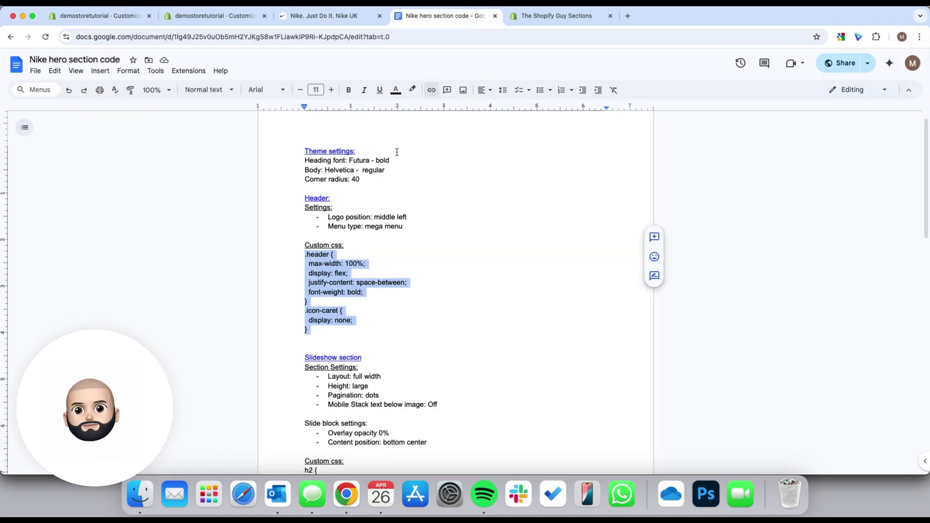
pyautogui.moveTo(306, 160); pyautogui.dragTo(299, 183)
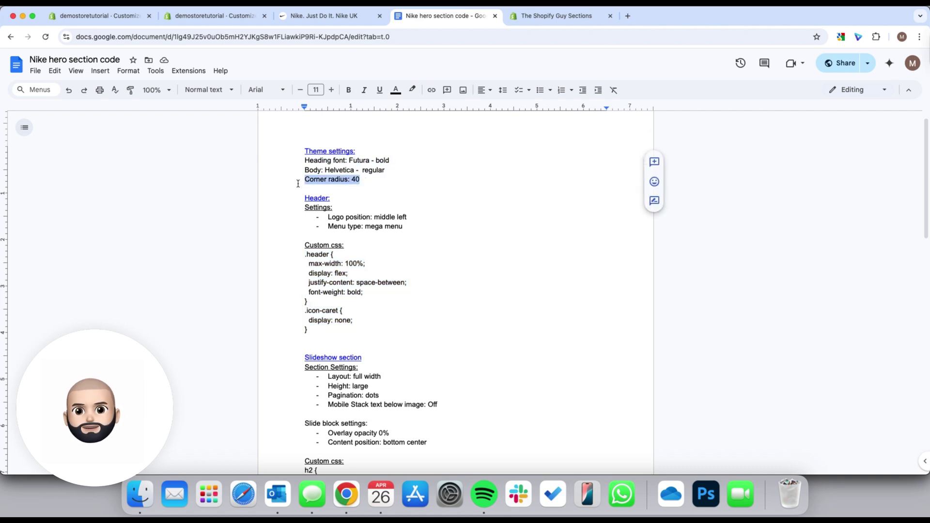
pyautogui.moveTo(388, 171); pyautogui.dragTo(300, 163)
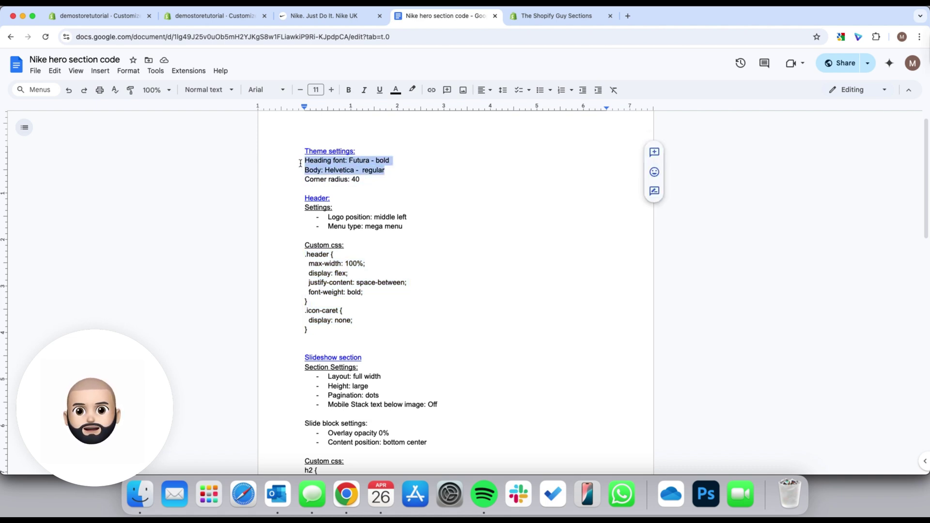
pyautogui.click(203, 16)
pyautogui.click(111, 16)
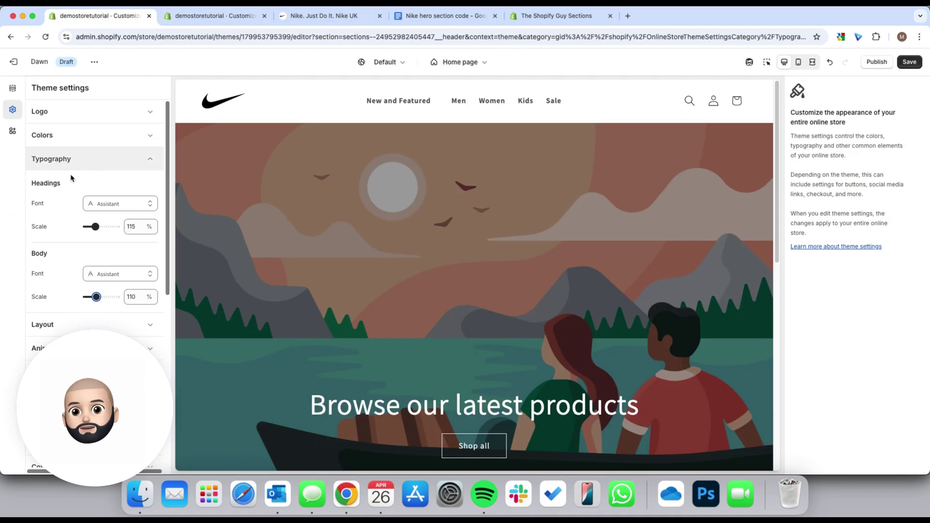
pyautogui.click(131, 204)
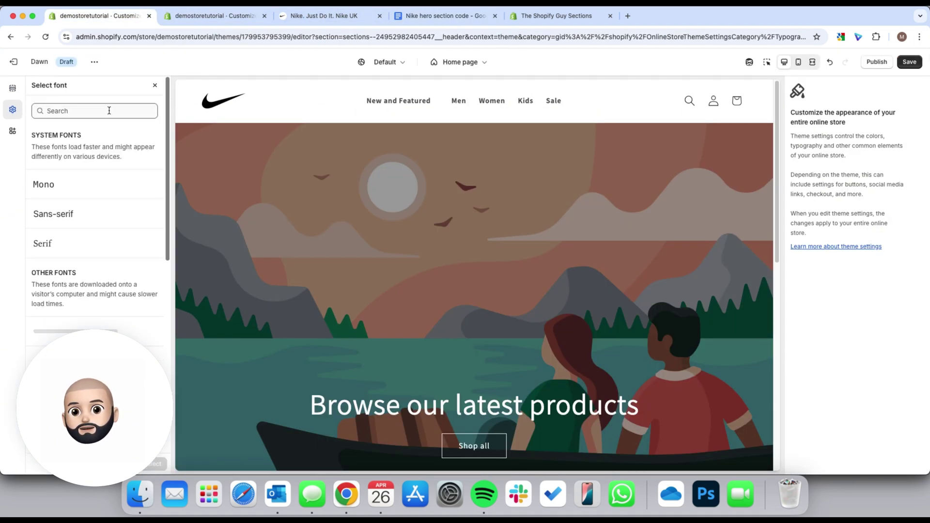
pyautogui.write('futu')
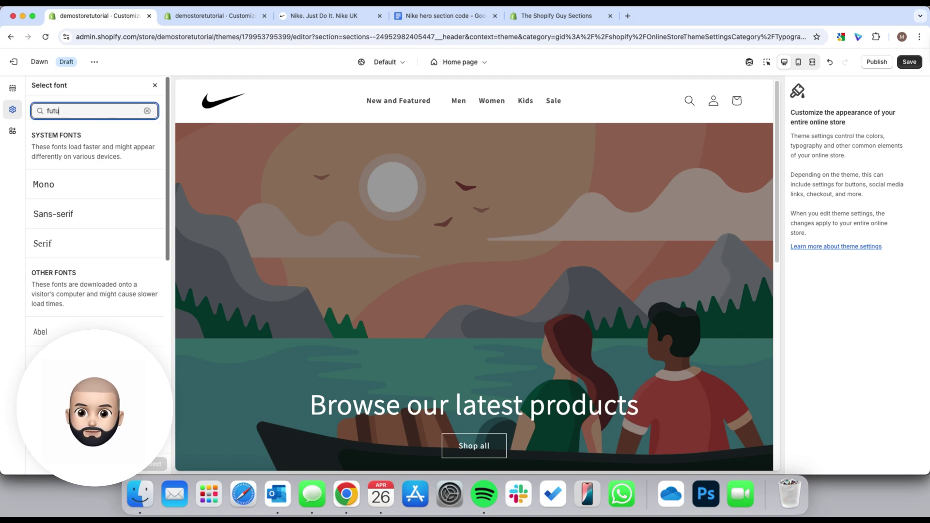
pyautogui.click(69, 196)
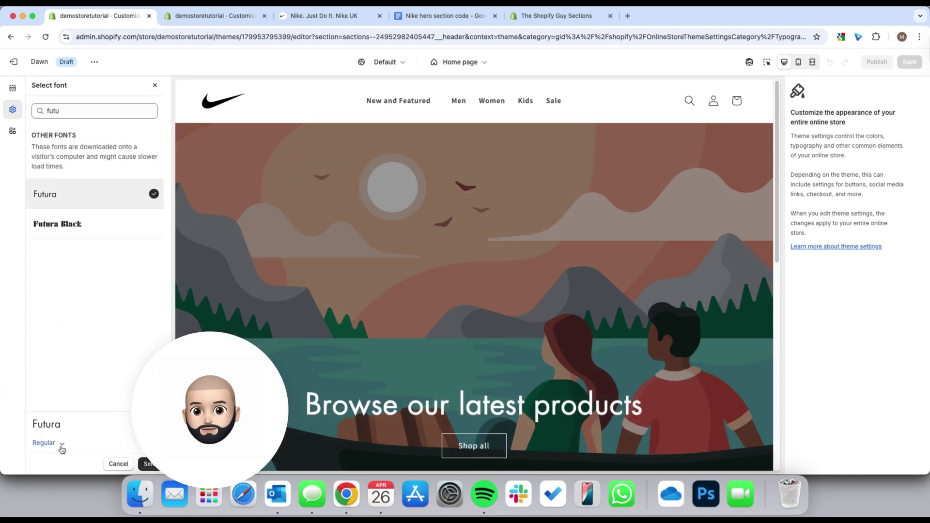
pyautogui.click(61, 445)
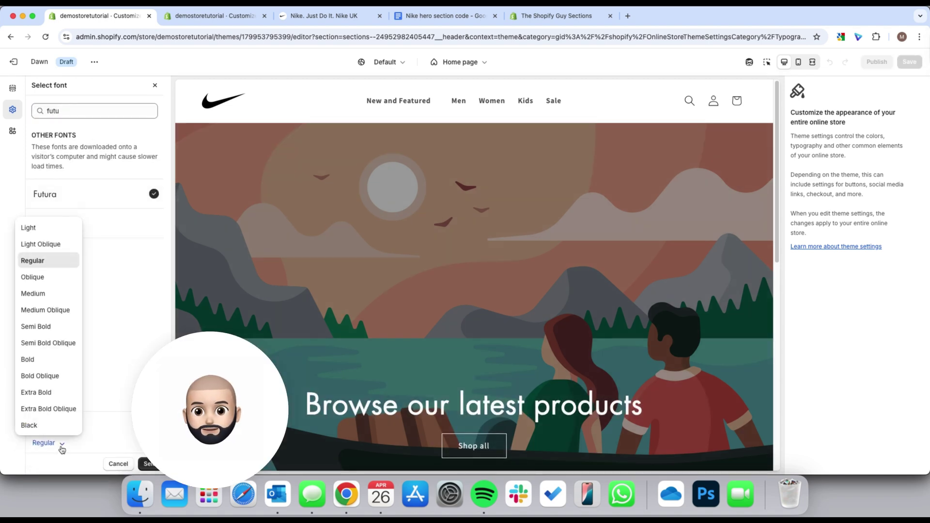
pyautogui.click(49, 360)
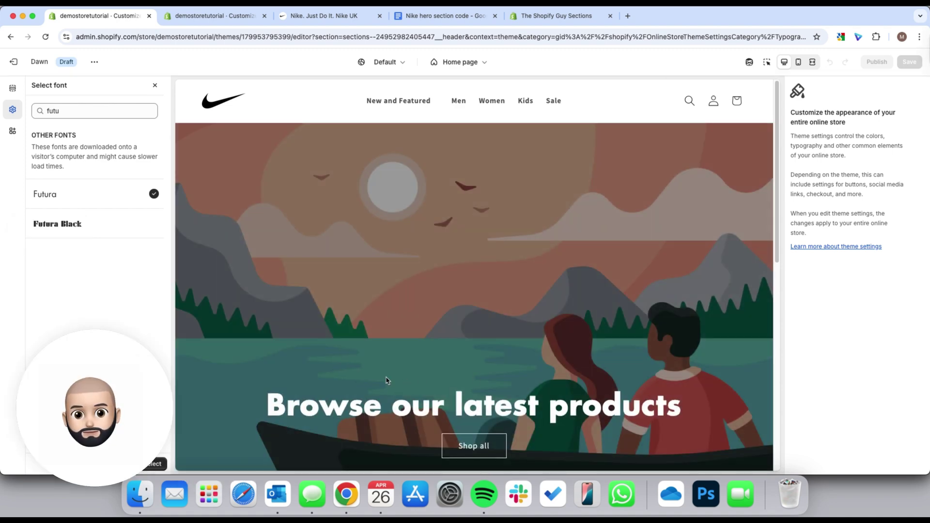
pyautogui.click(164, 463)
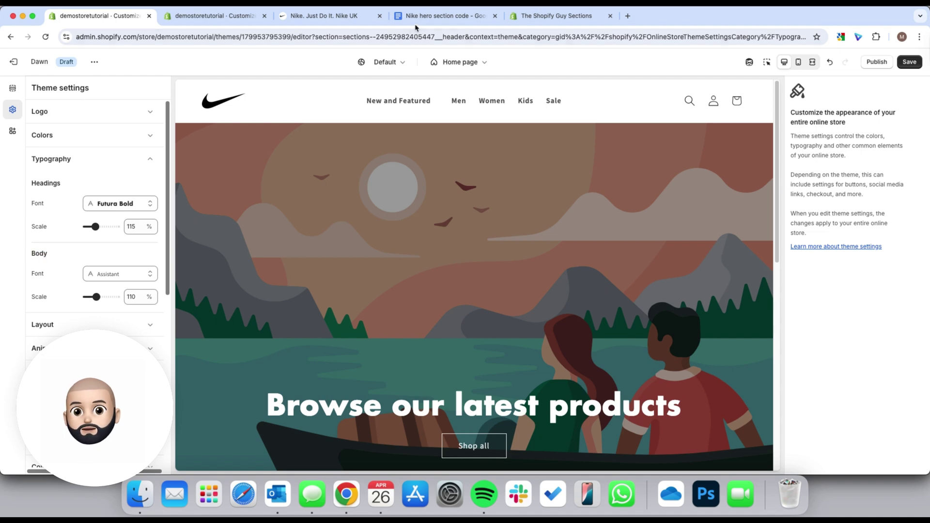
# Check the body font in the Google Docs notes, set the theme's body font to Helvetica and save the theme
pyautogui.click(428, 18)
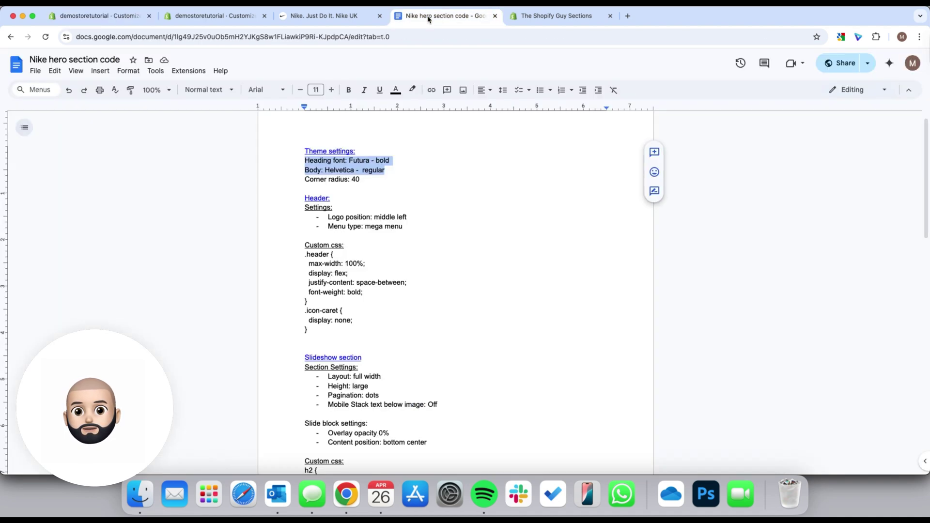
pyautogui.click(365, 177)
pyautogui.click(97, 15)
pyautogui.click(121, 274)
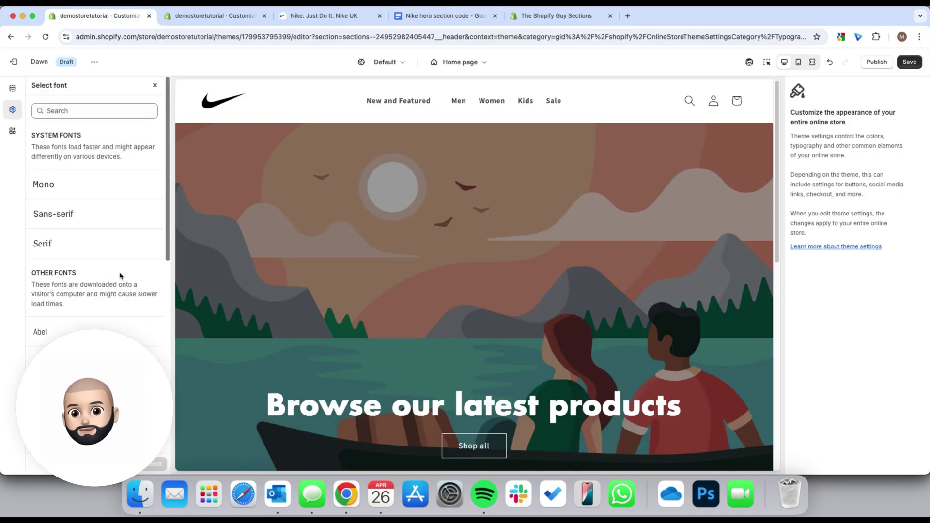
pyautogui.click(104, 111)
pyautogui.write('helve')
pyautogui.click(84, 197)
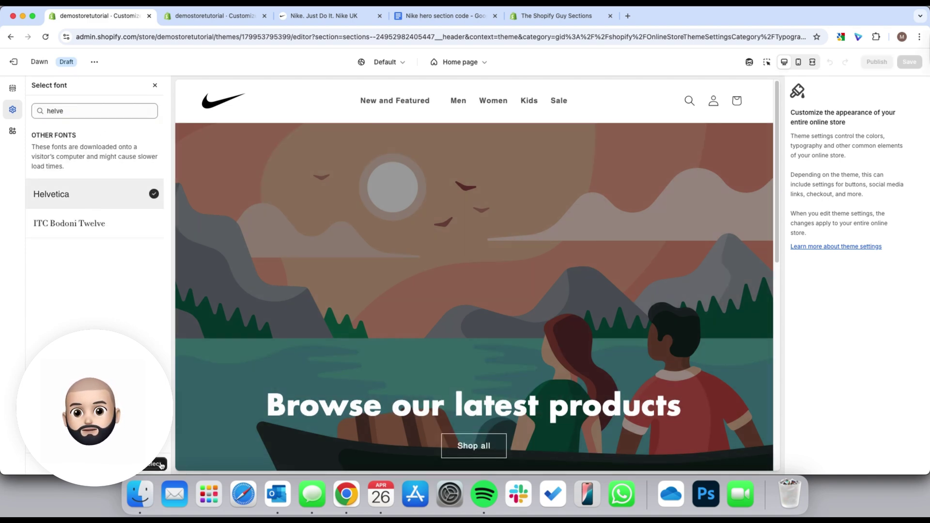
pyautogui.click(155, 464)
pyautogui.click(909, 62)
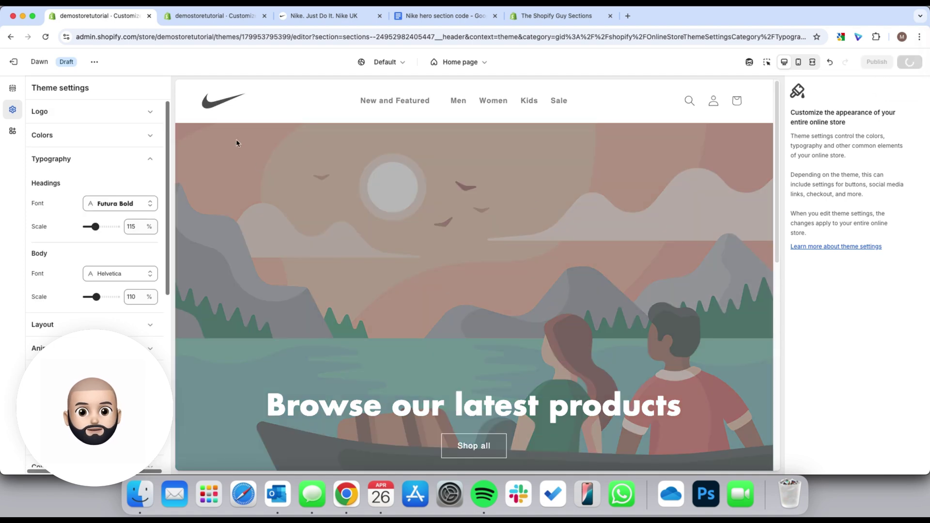
# Preview the home page at full width and compare its header with the one on the Nike website
pyautogui.click(12, 88)
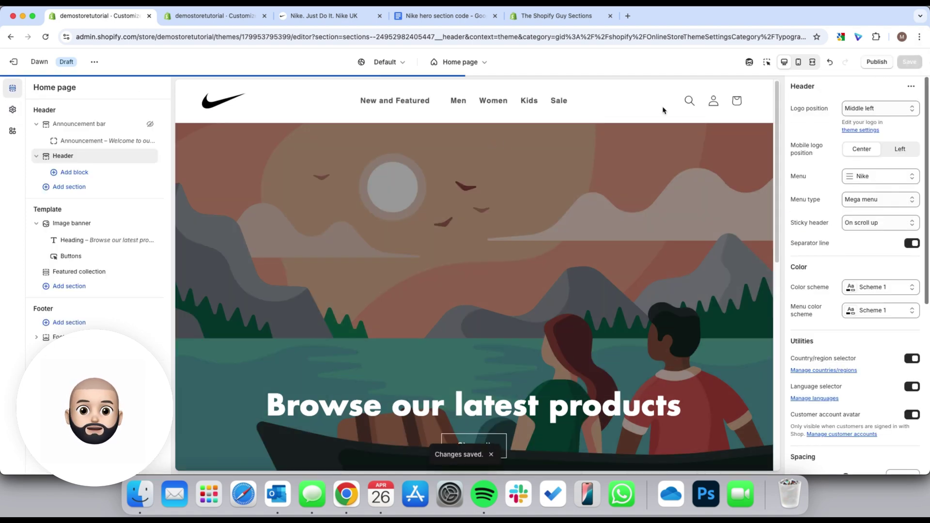
pyautogui.click(813, 62)
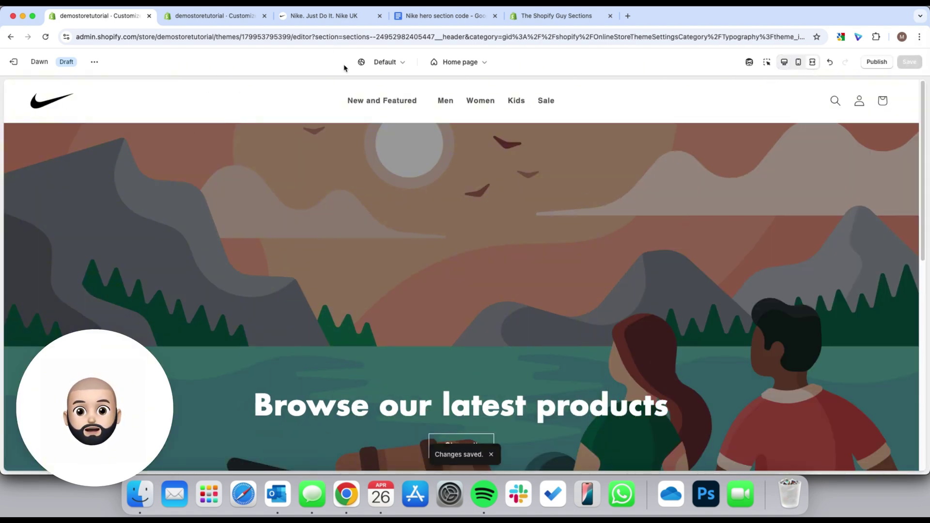
pyautogui.click(321, 16)
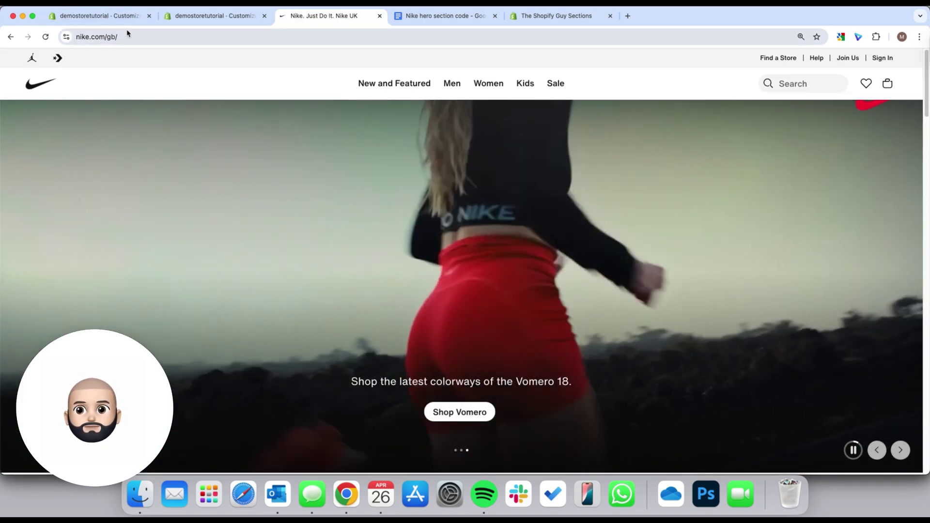
pyautogui.click(117, 17)
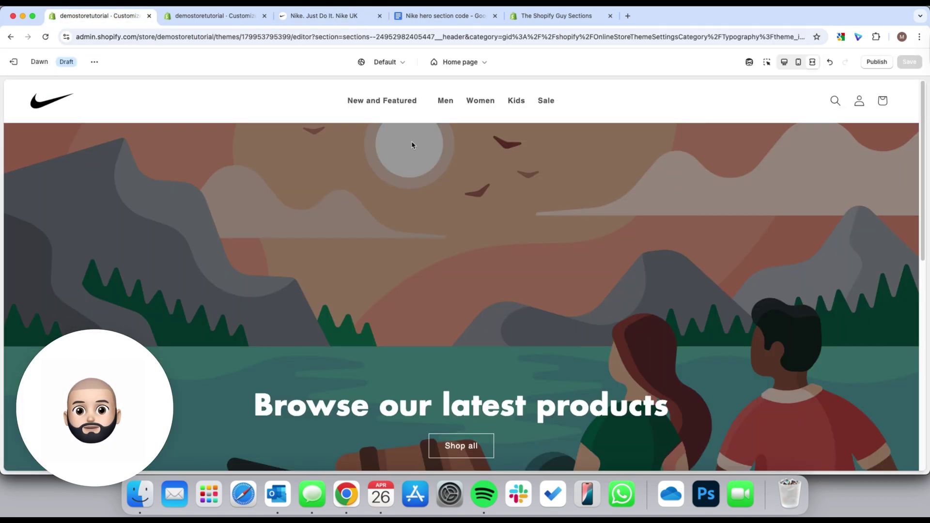
pyautogui.click(321, 15)
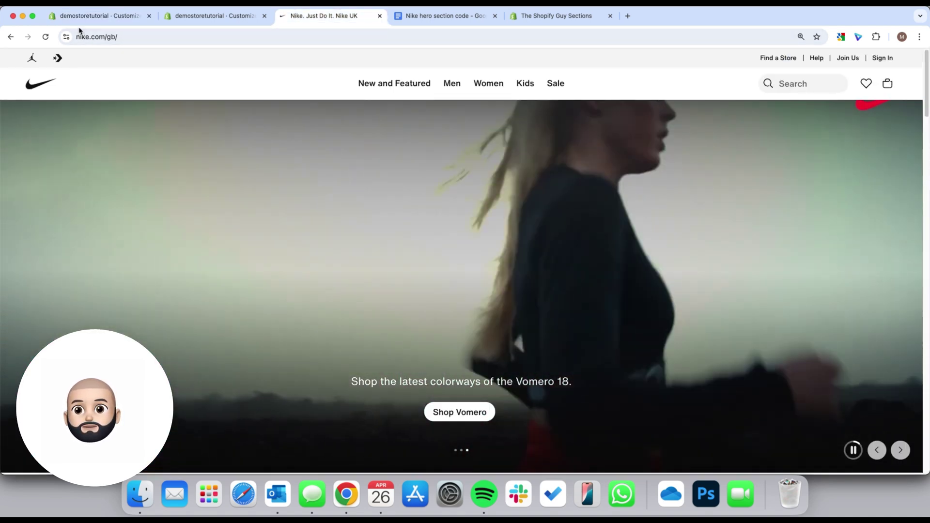
pyautogui.click(80, 16)
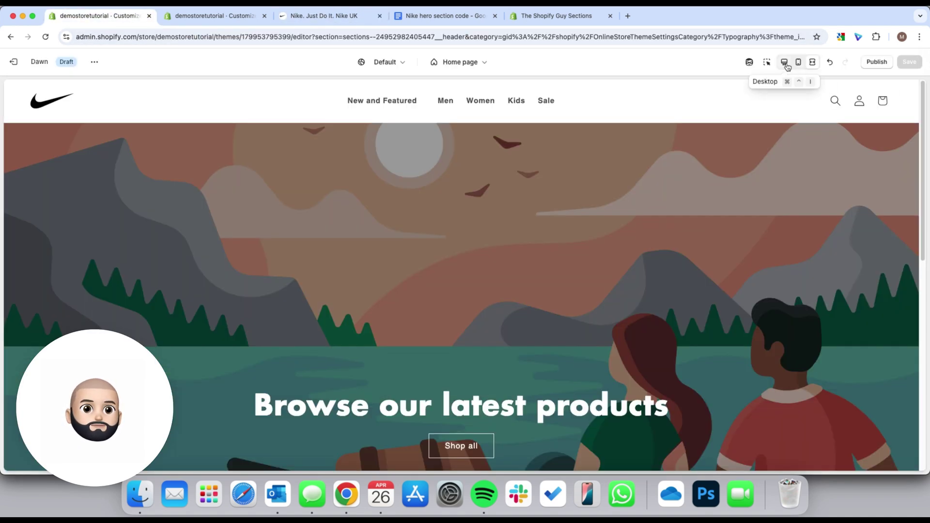
# Examine the max-width rule in the Header section's custom CSS and check its effect in the full-width preview
pyautogui.scroll(-6, 792, 342)
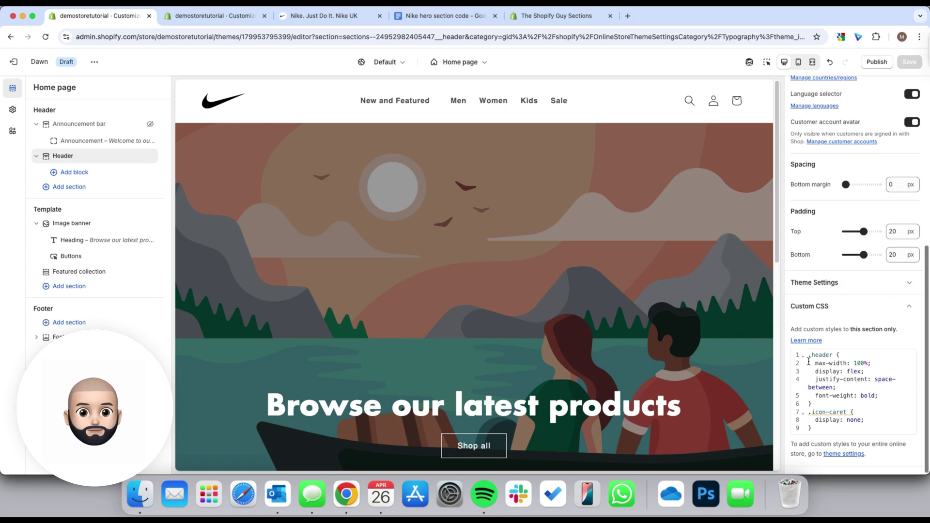
pyautogui.moveTo(811, 365); pyautogui.dragTo(878, 363)
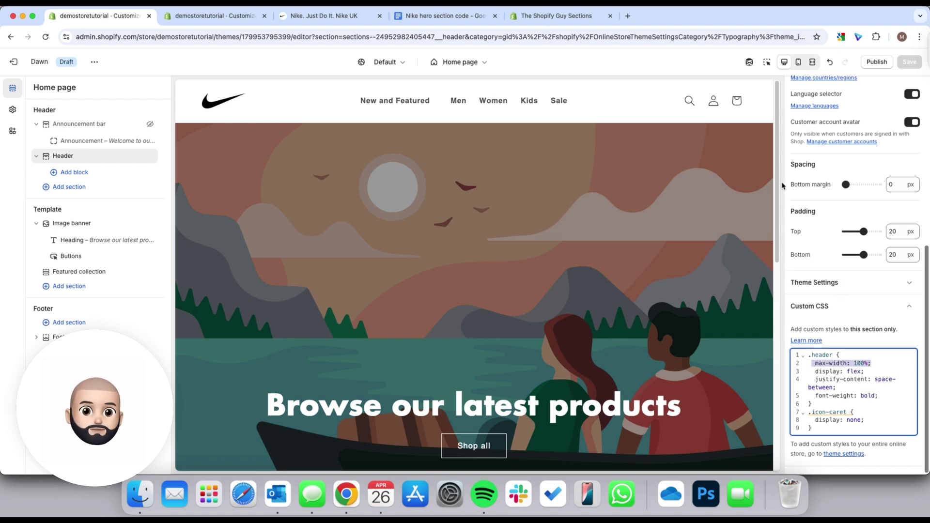
pyautogui.click(812, 62)
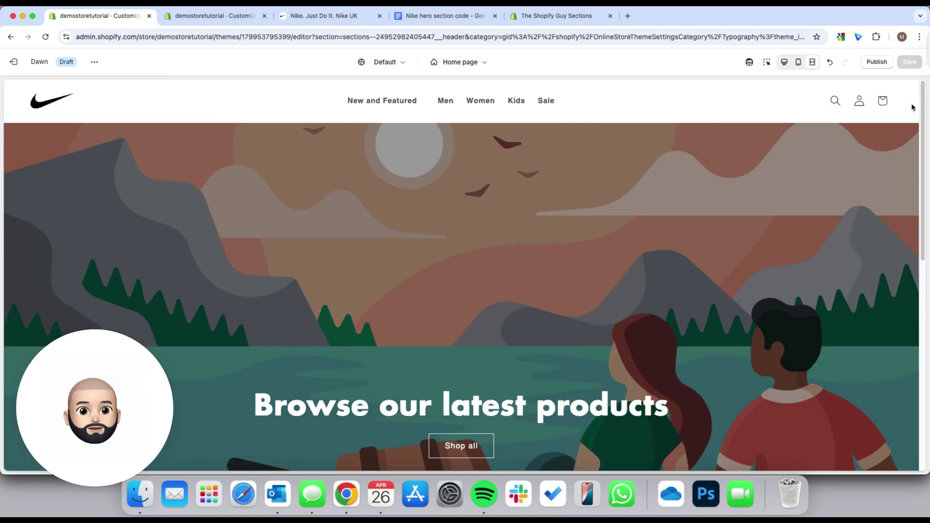
pyautogui.click(813, 62)
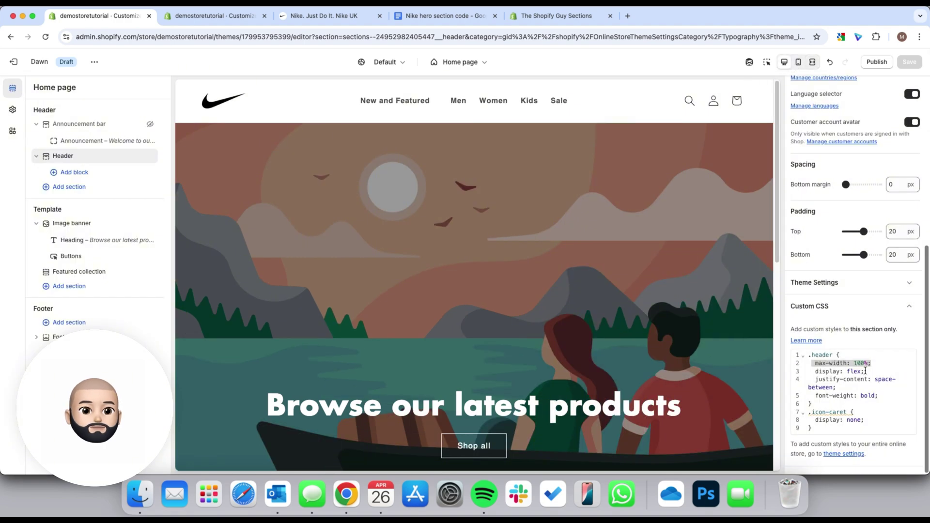
# Test the header's justify-content rule by misspelling its value as space-betwen, previewing at full width, and restoring space-between
pyautogui.click(844, 383)
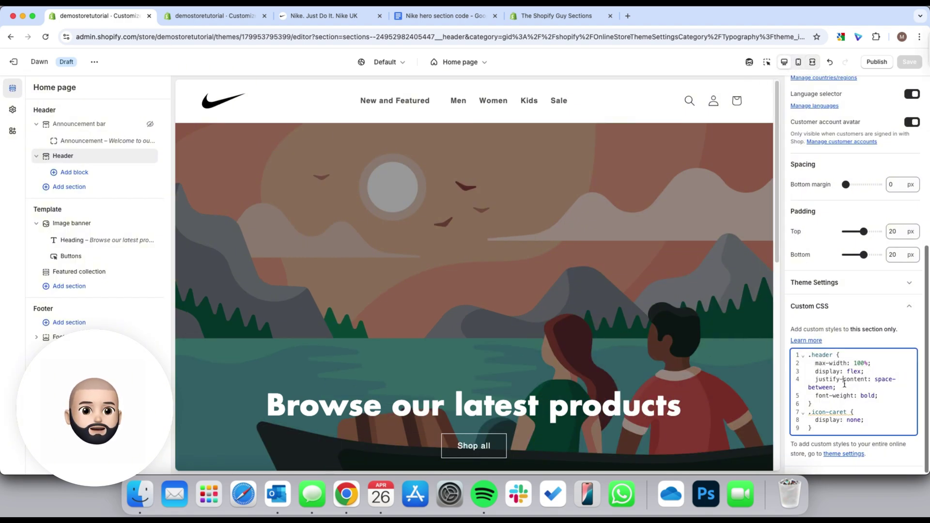
pyautogui.tripleClick(847, 388)
pyautogui.click(848, 388)
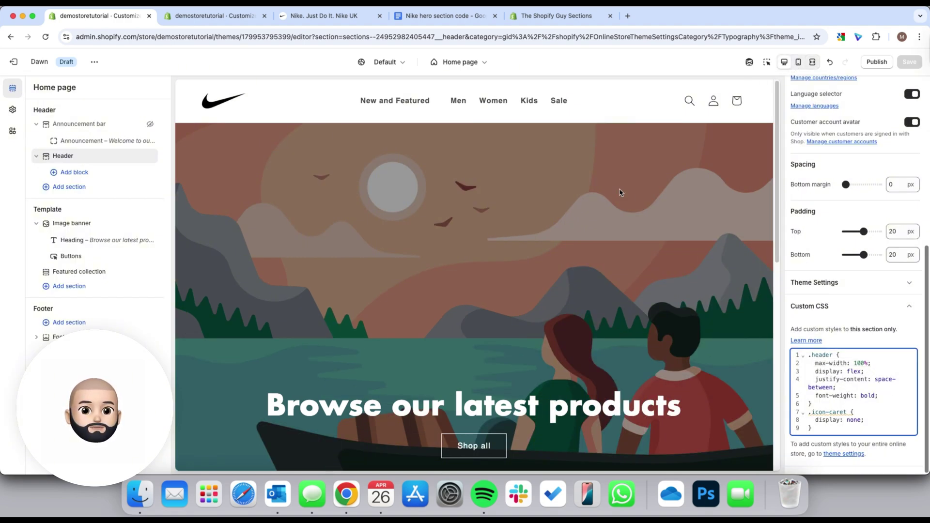
pyautogui.click(830, 388)
pyautogui.press('BackSpace')
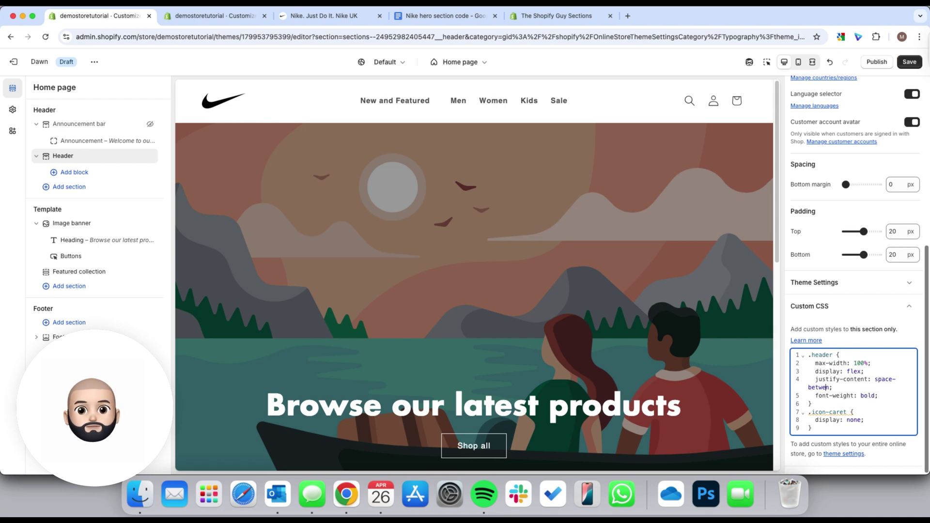
pyautogui.click(812, 62)
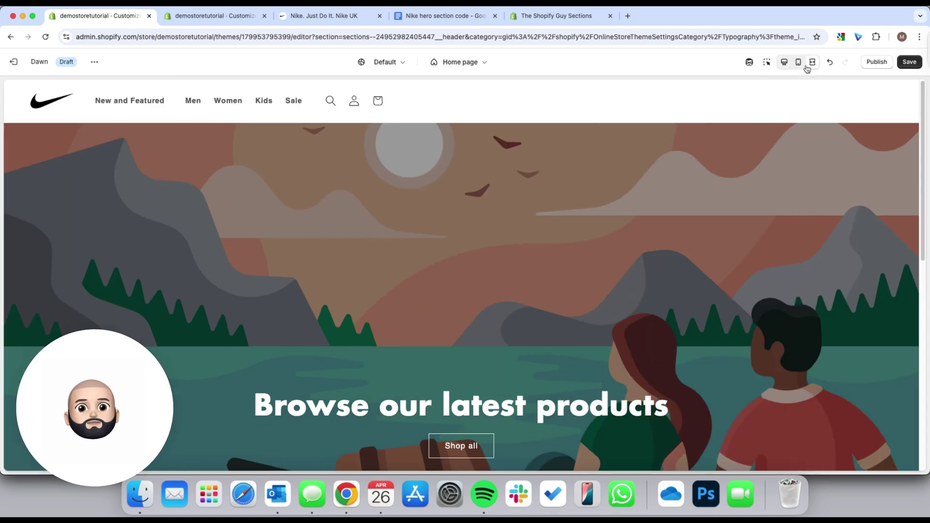
pyautogui.click(812, 62)
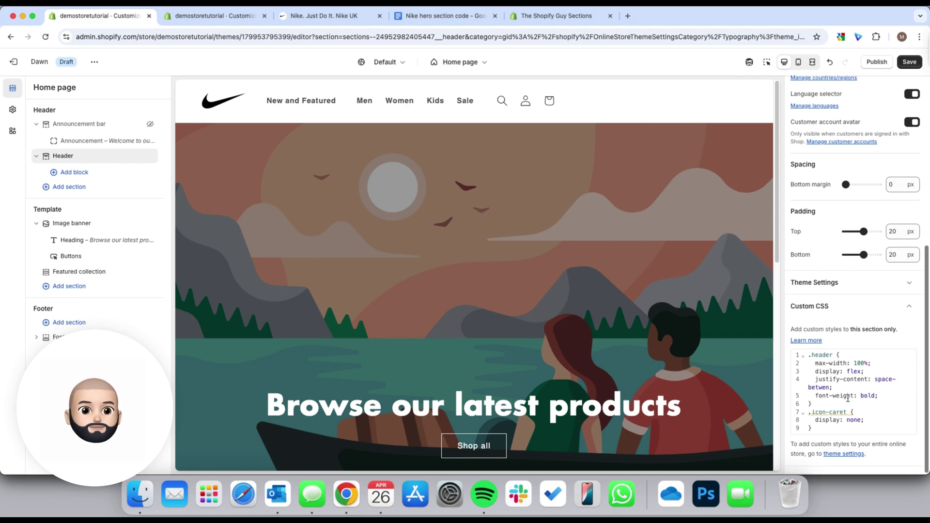
pyautogui.click(830, 387)
pyautogui.write('e')
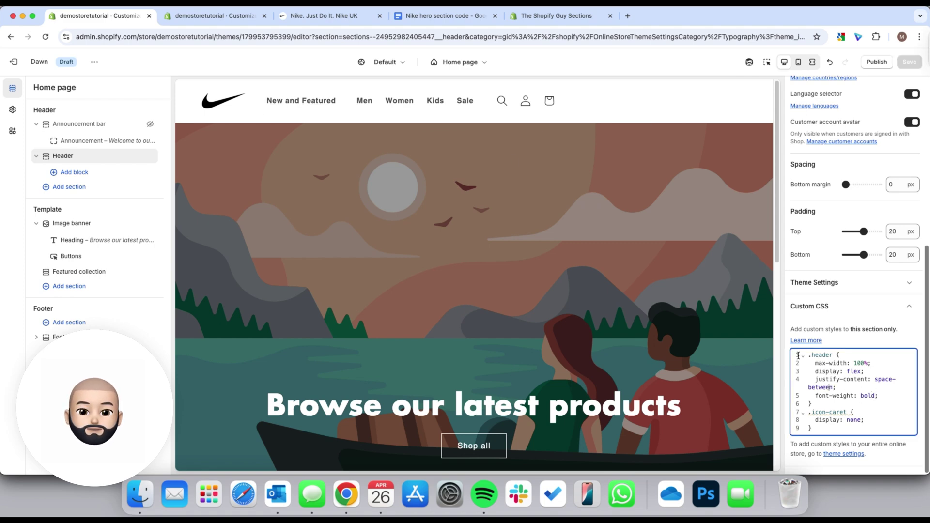
# Try removing the .icon-caret rule from the Header section's custom CSS and undo the removal
pyautogui.click(901, 431)
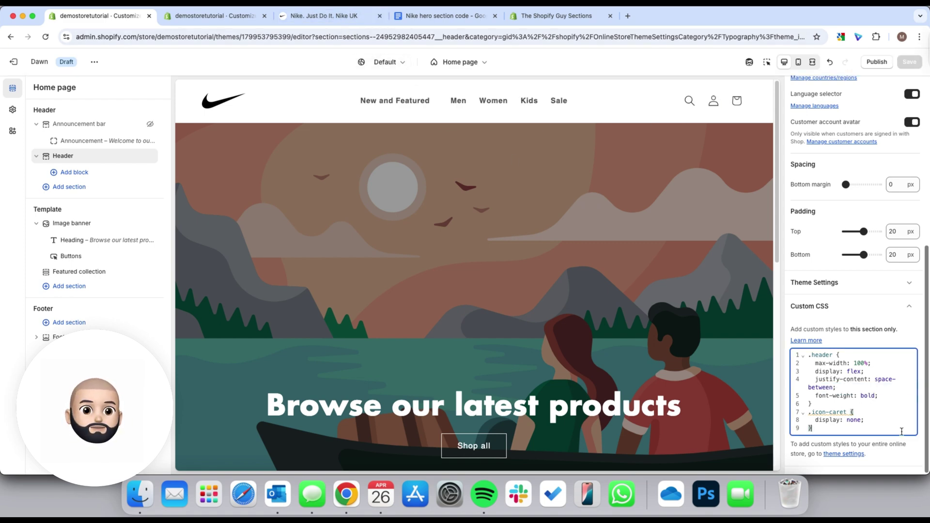
pyautogui.moveTo(813, 413); pyautogui.dragTo(863, 419)
pyautogui.click(865, 425)
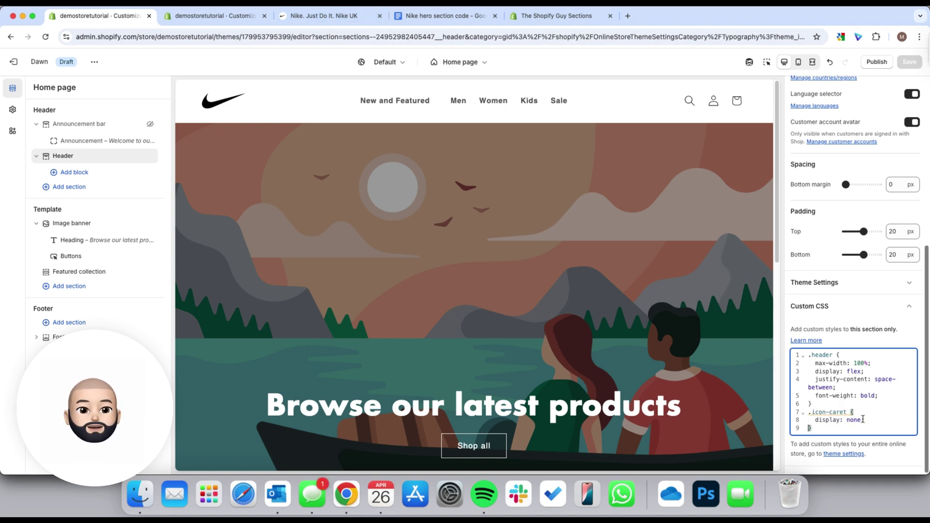
pyautogui.press('BackSpace')
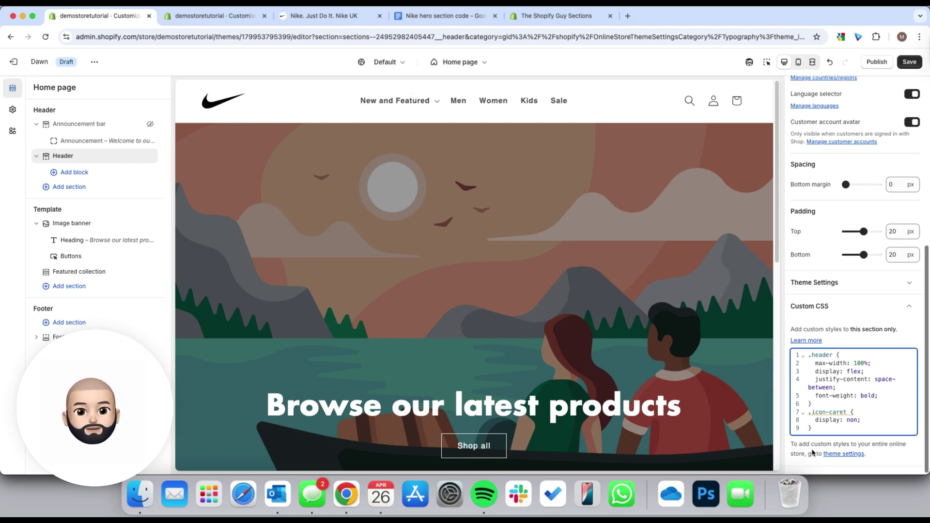
pyautogui.moveTo(838, 427); pyautogui.dragTo(805, 413)
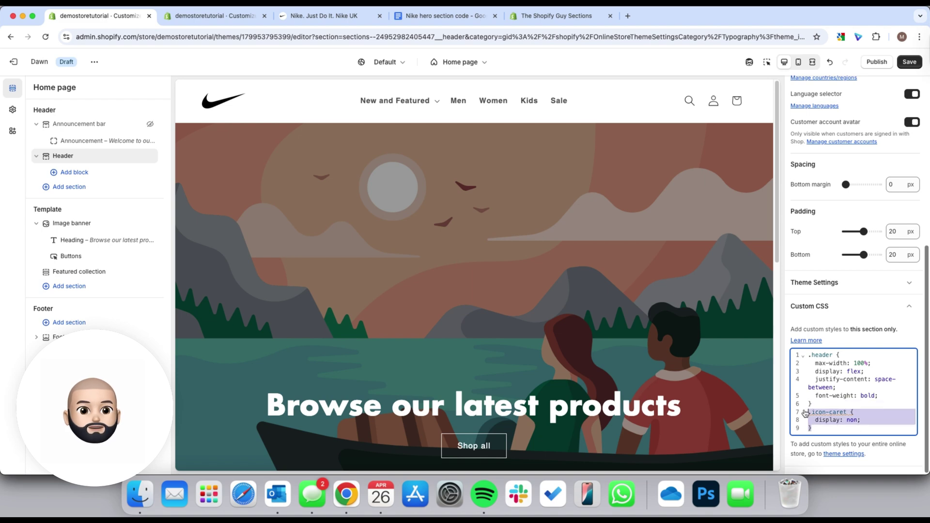
pyautogui.press('BackSpace')
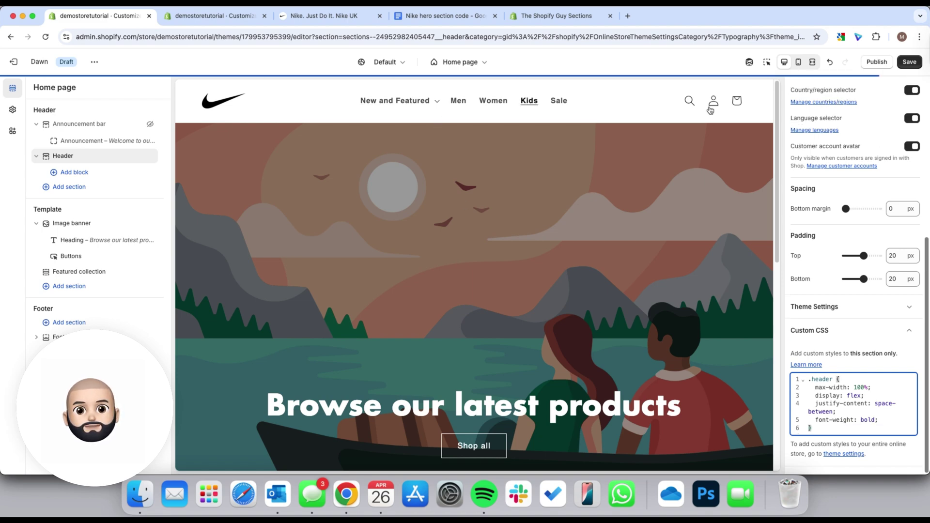
pyautogui.click(837, 61)
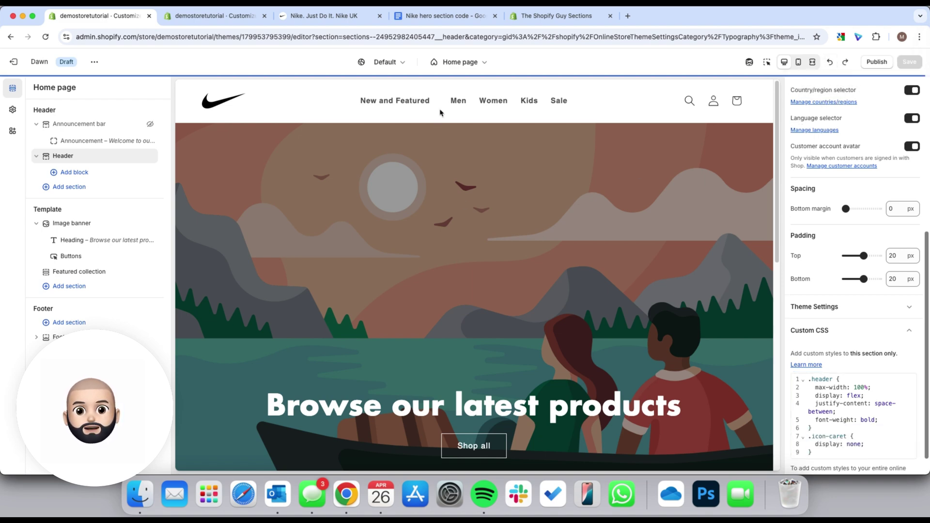
# Compare the theme's header menu with the header on the Nike website and return to the Header section's settings
pyautogui.click(327, 15)
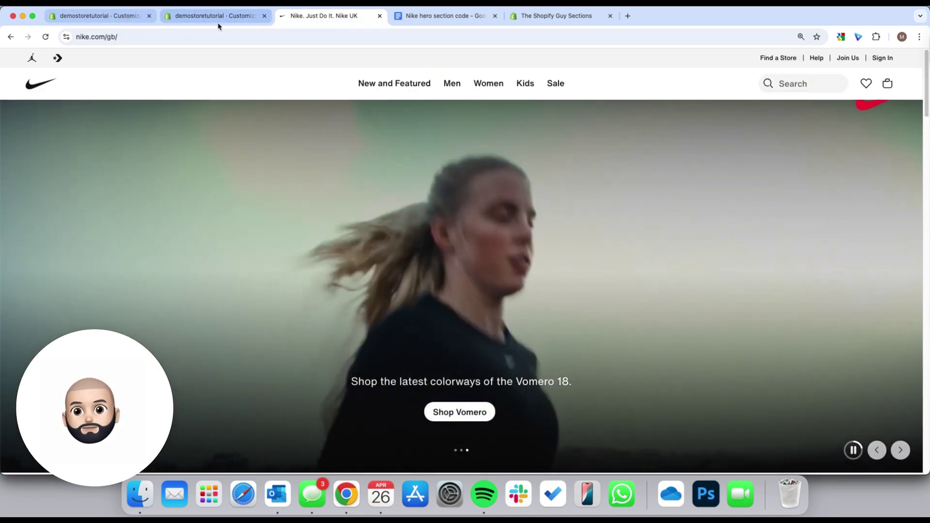
pyautogui.click(99, 16)
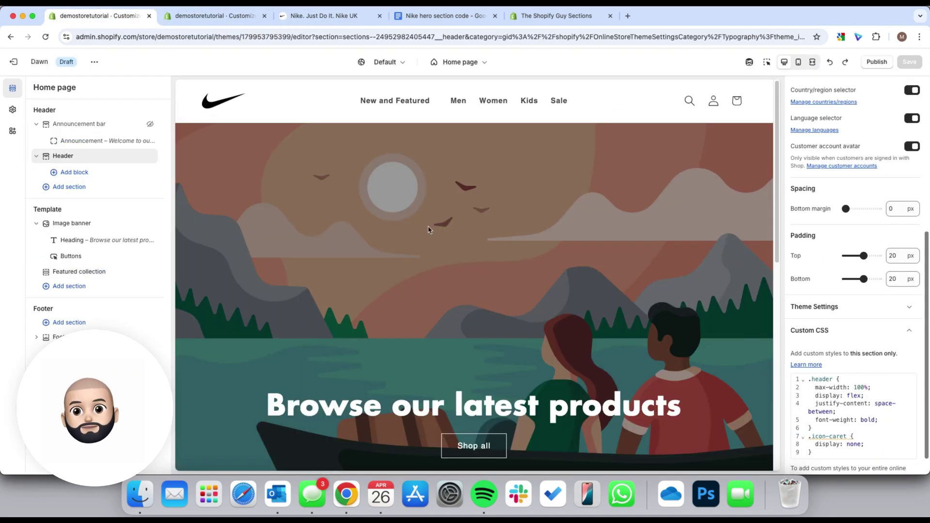
pyautogui.scroll(6, 823, 291)
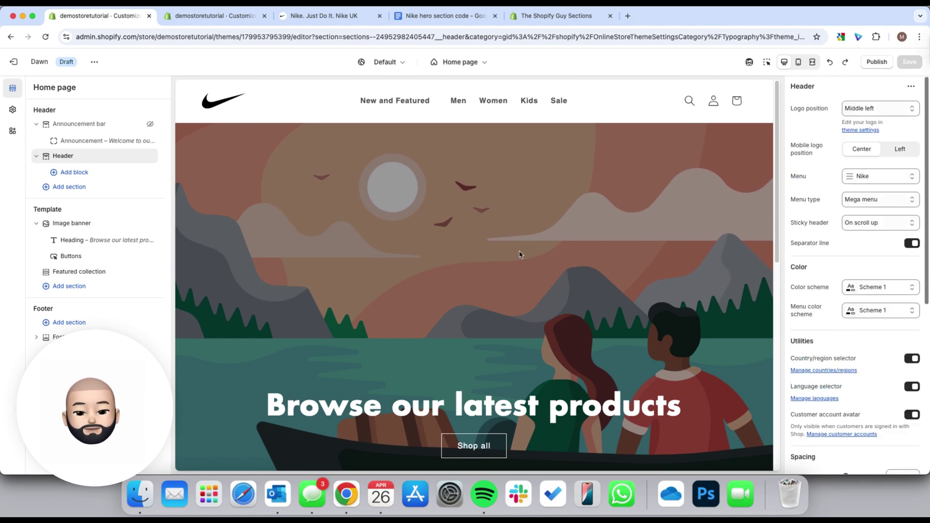
# Remove the Image banner section from the home page template and add a Slideshow section
pyautogui.click(87, 224)
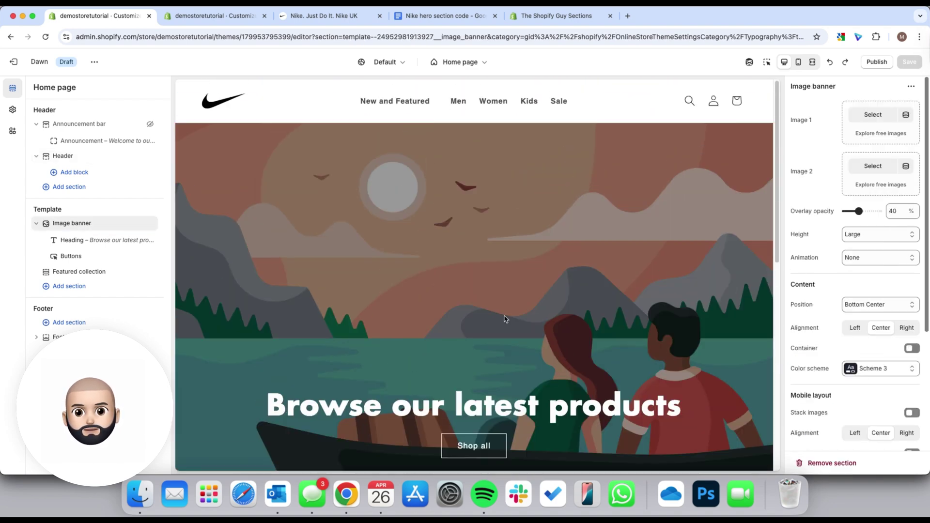
pyautogui.click(138, 223)
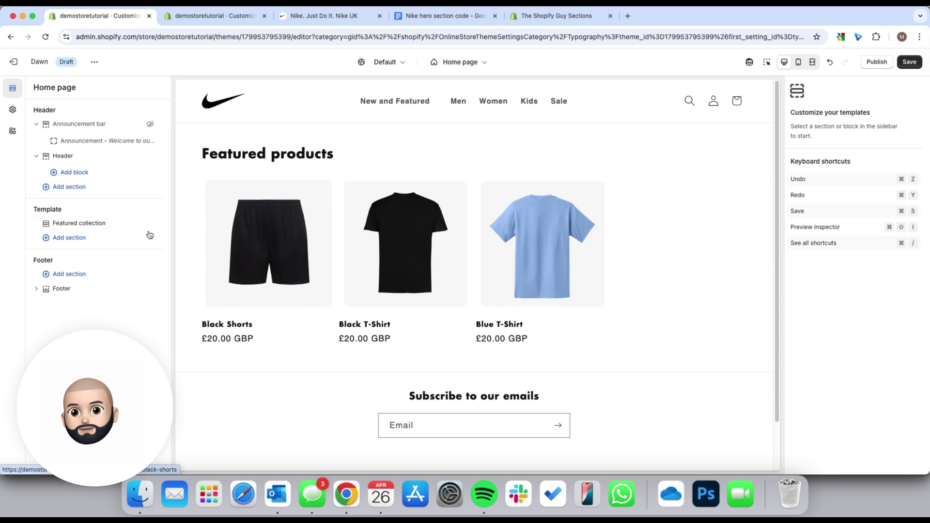
pyautogui.click(108, 239)
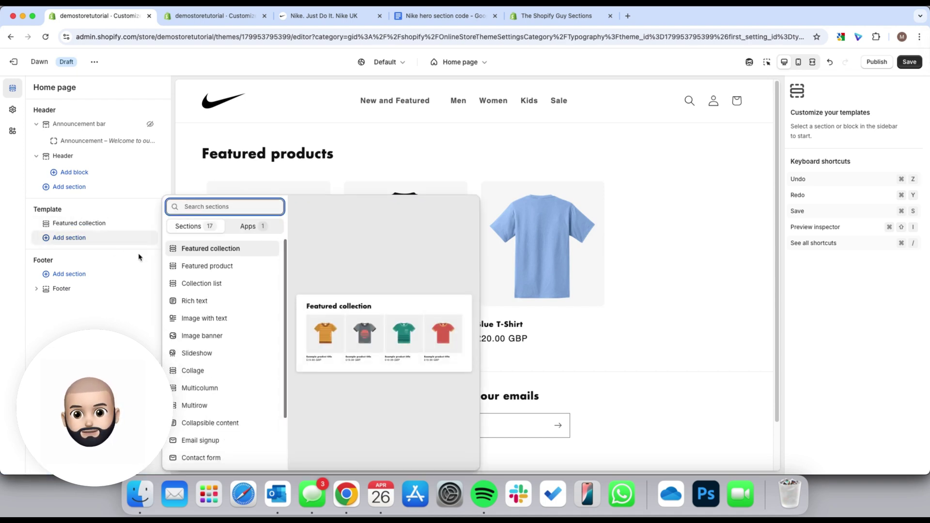
pyautogui.click(247, 356)
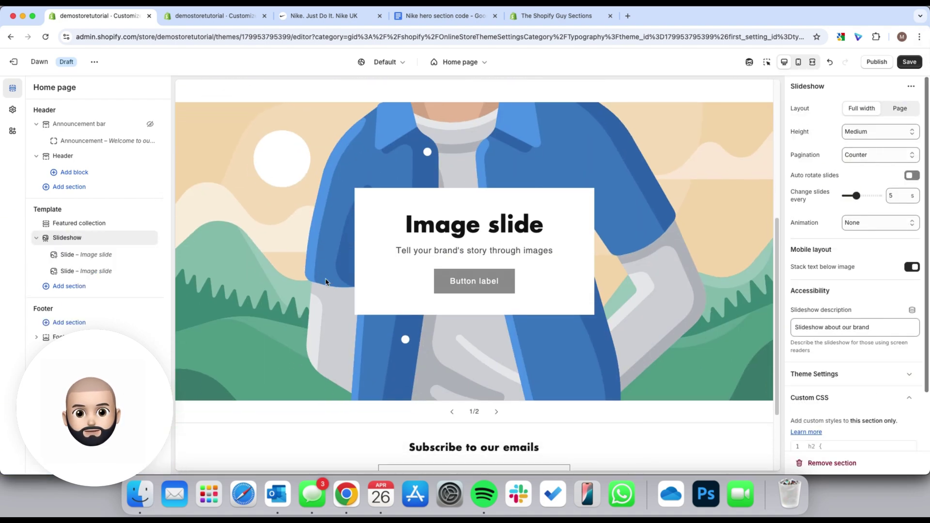
# Move the Slideshow section above Featured collection and delete the Featured collection section
pyautogui.scroll(2, 322, 284)
pyautogui.moveTo(47, 240); pyautogui.dragTo(49, 224)
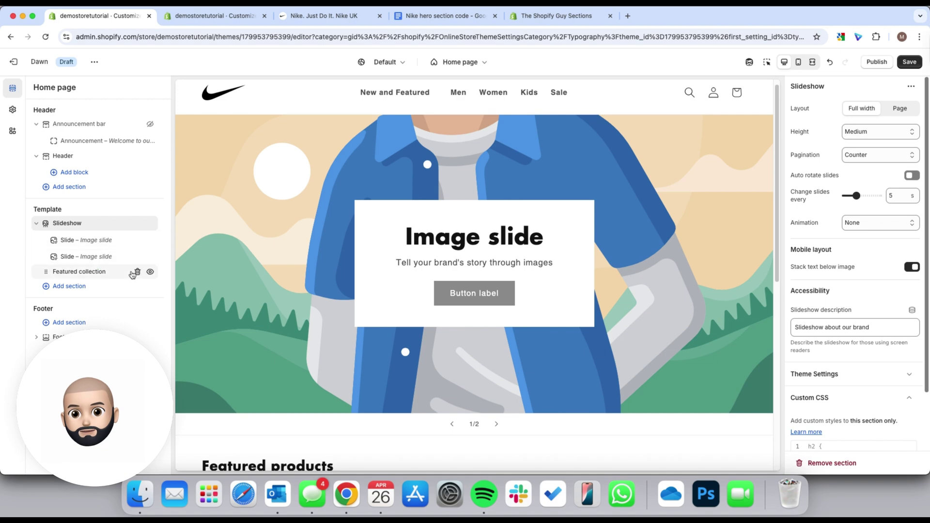
pyautogui.click(137, 272)
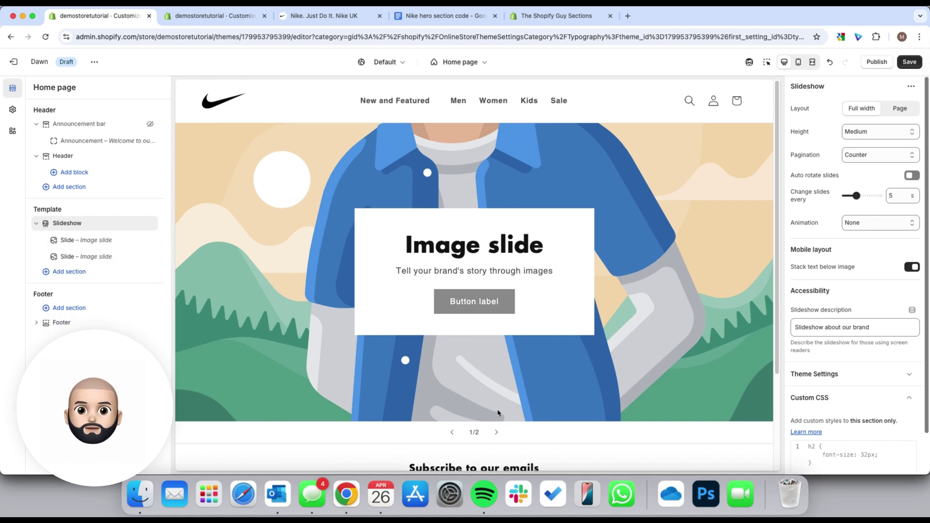
# Add a third slide to the Slideshow section and return to the section's settings
pyautogui.click(102, 230)
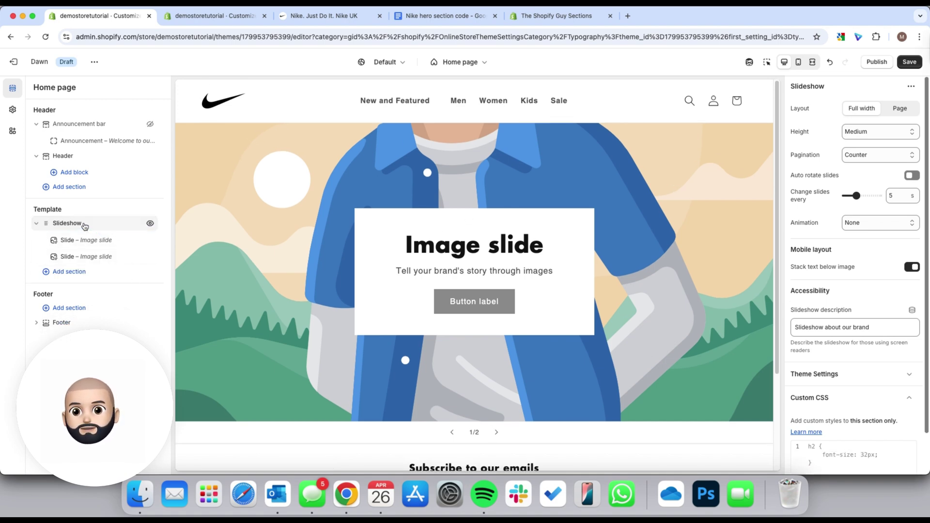
pyautogui.click(102, 265)
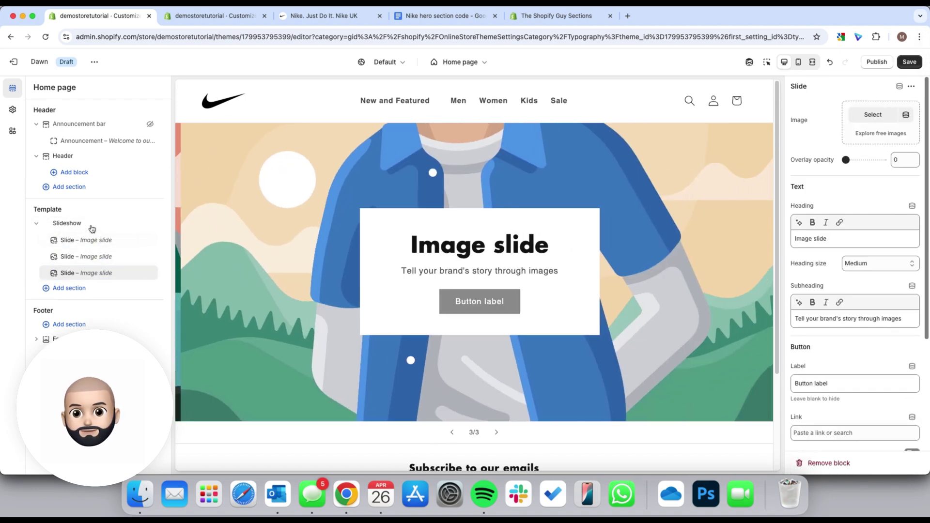
pyautogui.click(321, 129)
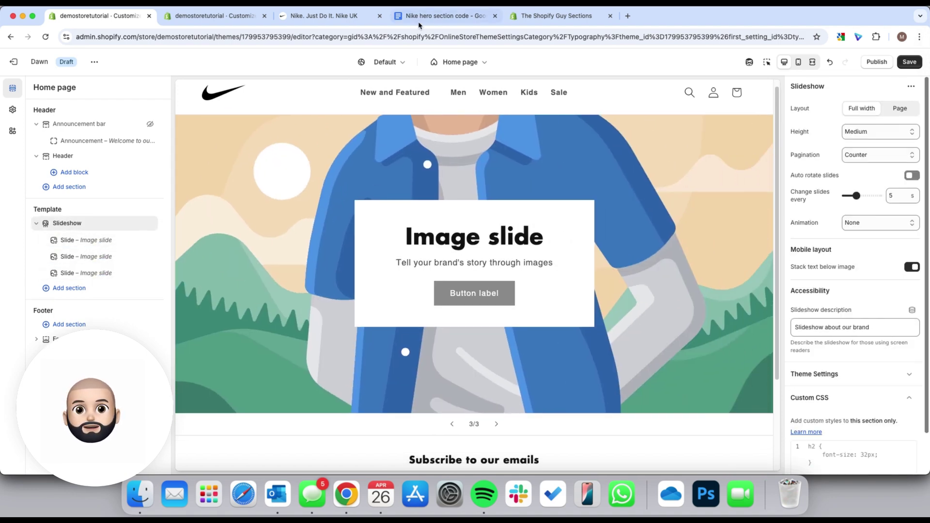
# Look through the three hero slides on the Nike website, checking their headings, text, buttons and navigation arrows
pyautogui.click(339, 16)
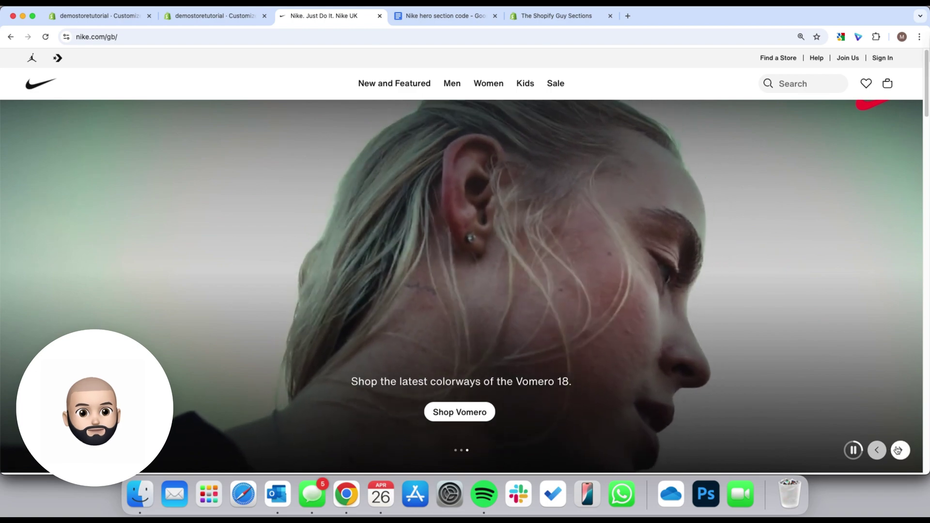
pyautogui.click(899, 450)
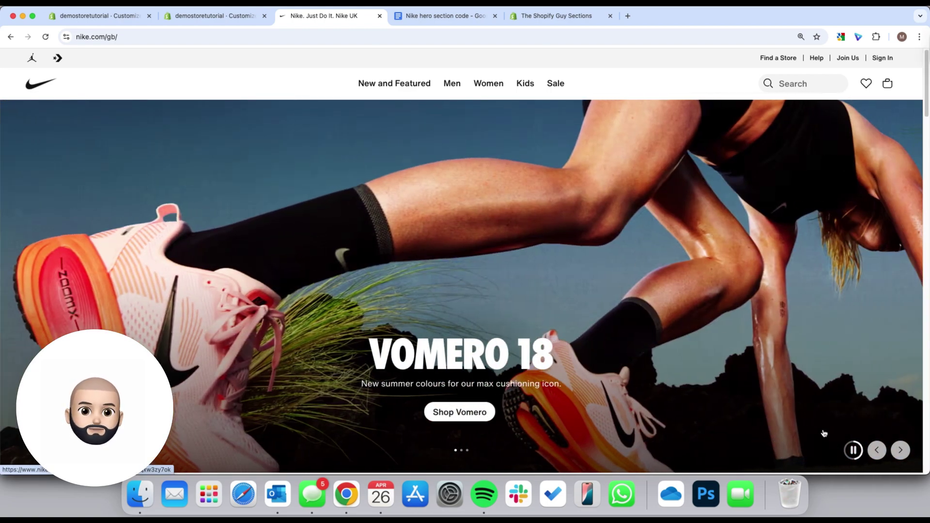
pyautogui.click(900, 450)
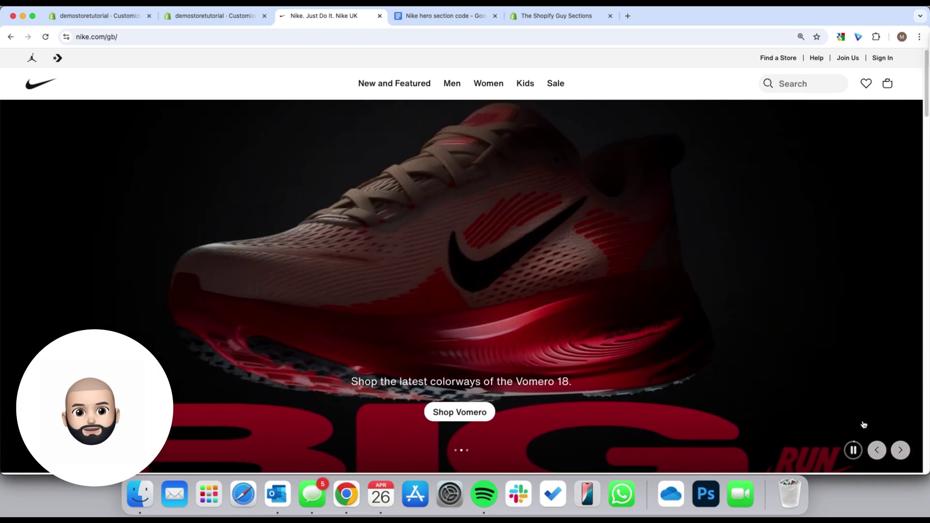
pyautogui.click(899, 450)
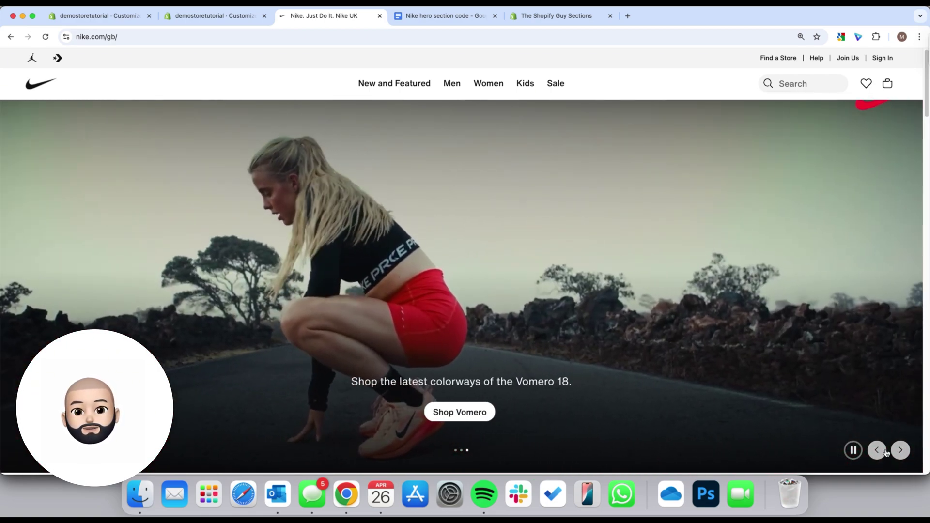
pyautogui.click(871, 454)
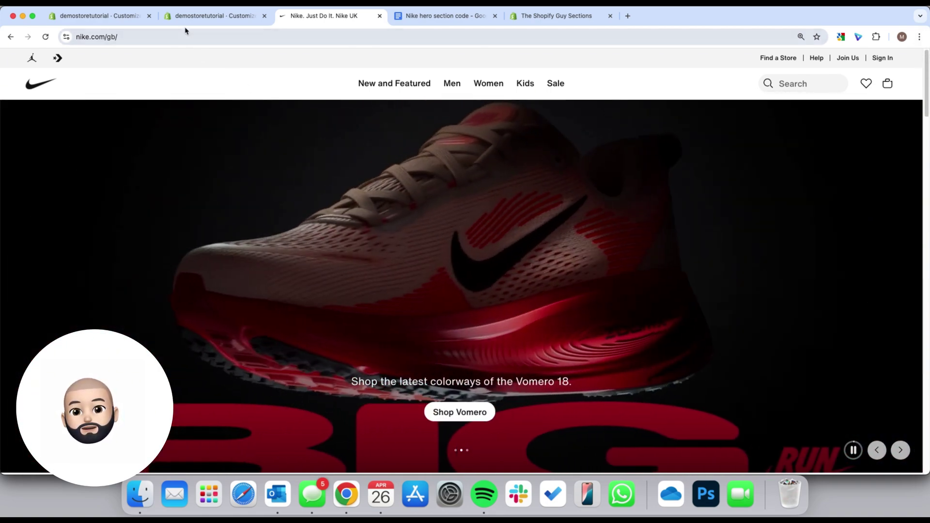
# Compare the finished theme's slideshow settings and custom CSS with the new Slideshow section and its placeholder slides
pyautogui.click(189, 19)
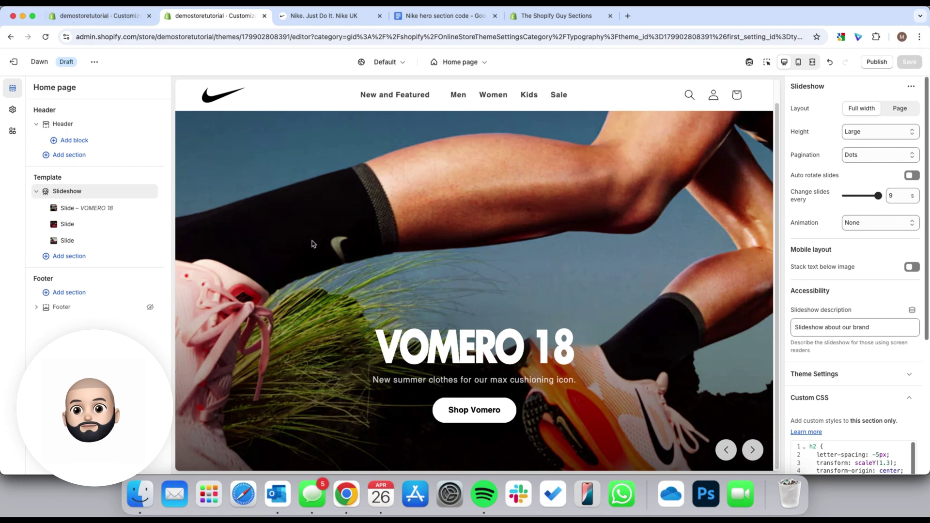
pyautogui.scroll(-3, 799, 253)
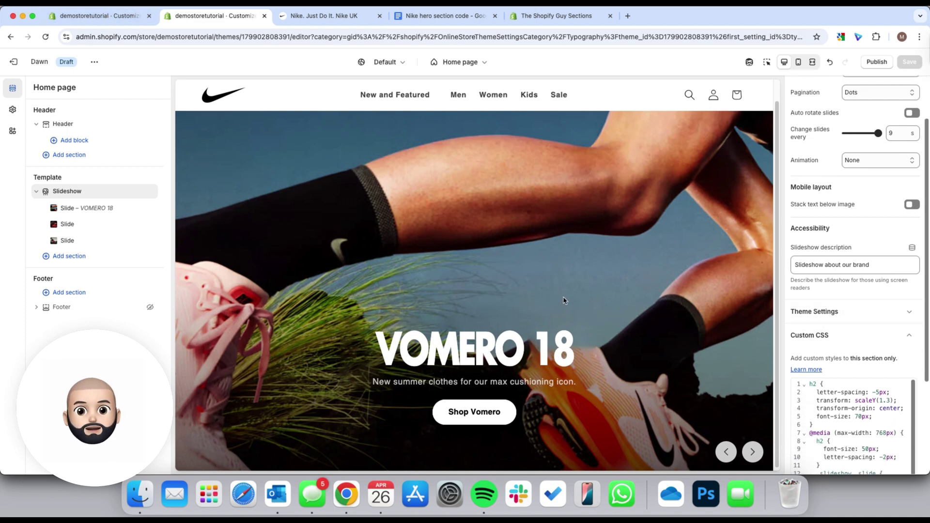
pyautogui.scroll(3, 843, 348)
pyautogui.click(99, 16)
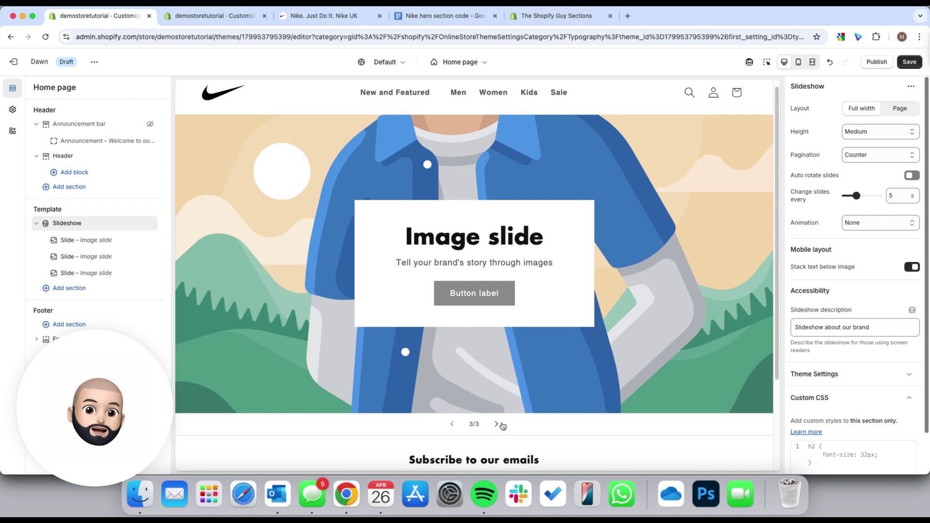
pyautogui.click(496, 424)
pyautogui.scroll(-2, 824, 368)
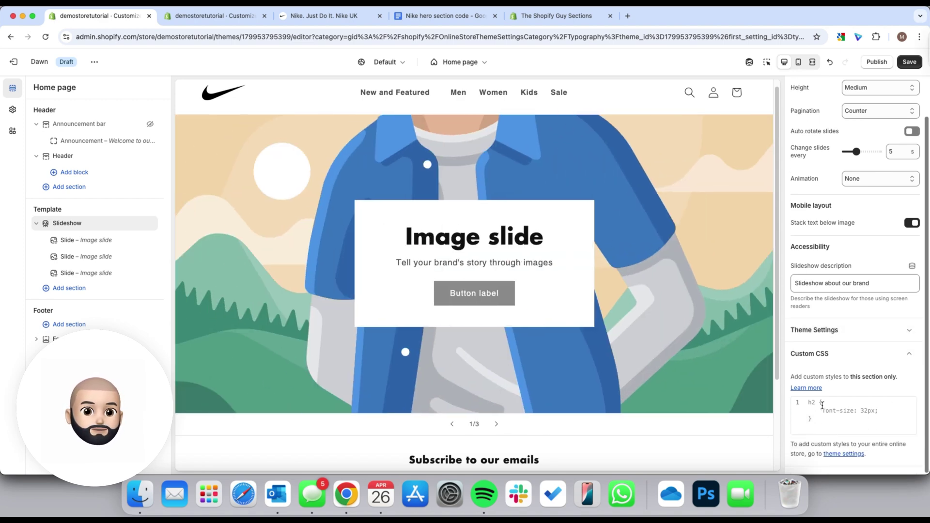
pyautogui.scroll(1, 601, 268)
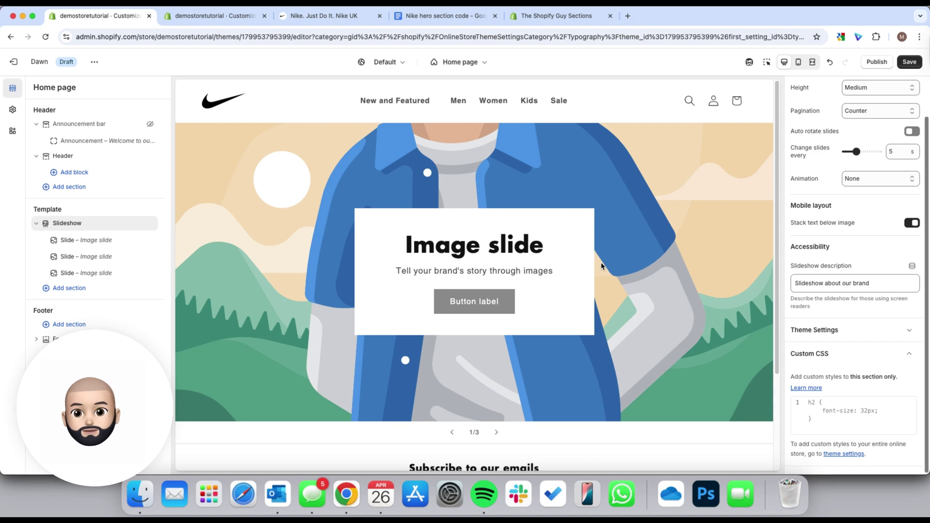
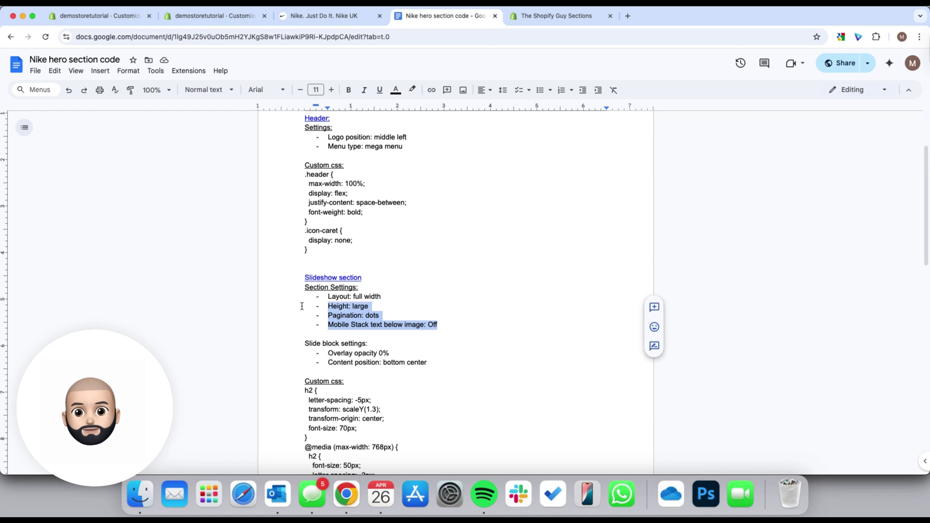
# Set the first slide's overlay opacity to 0% and its heading to "VOMERO 18", keeping the Medium heading size
pyautogui.click(114, 20)
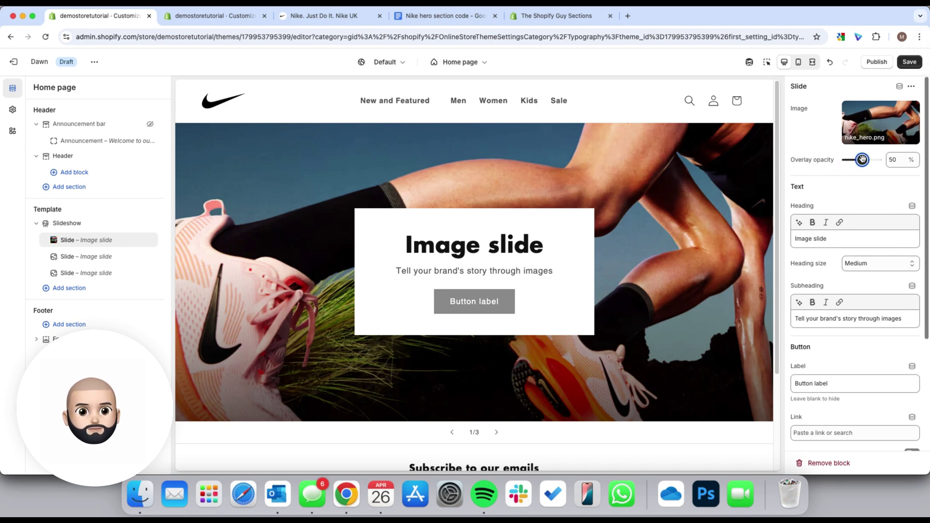
pyautogui.moveTo(862, 160); pyautogui.dragTo(845, 160)
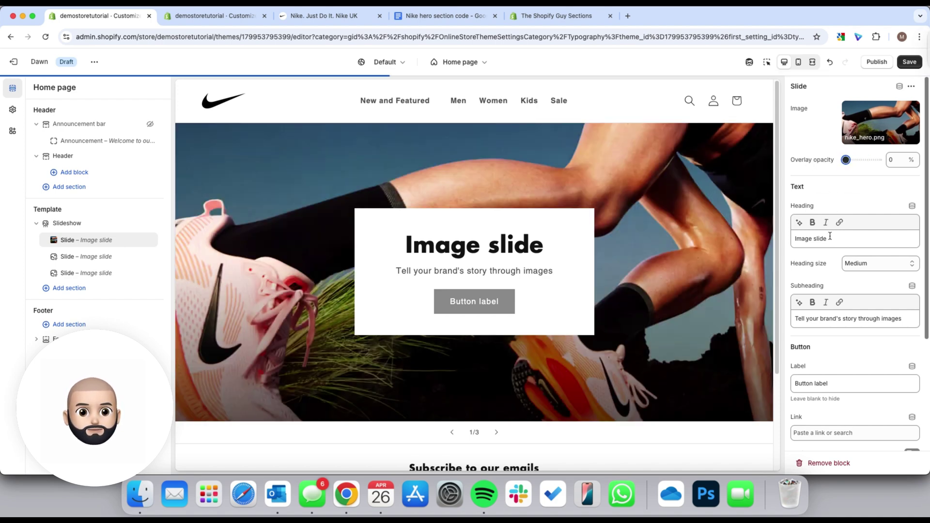
pyautogui.click(349, 20)
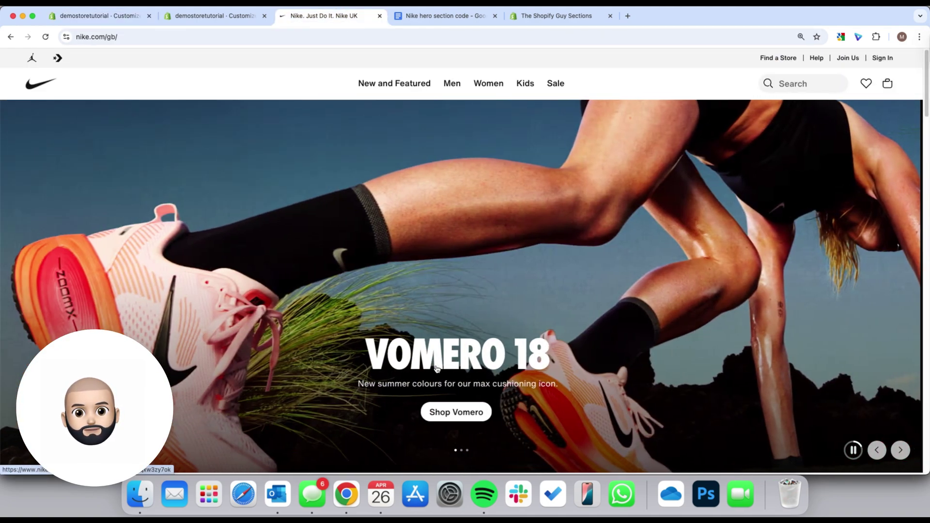
pyautogui.click(126, 19)
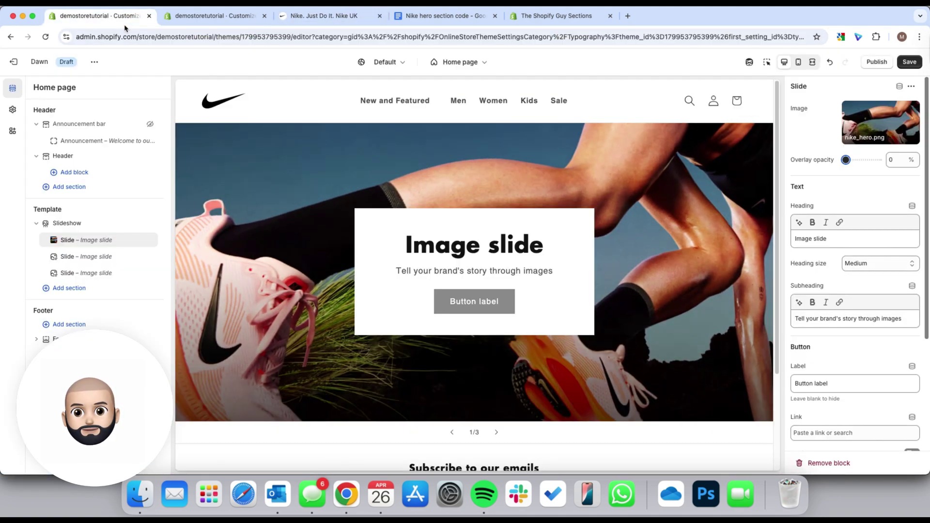
pyautogui.click(857, 246)
pyautogui.write('V')
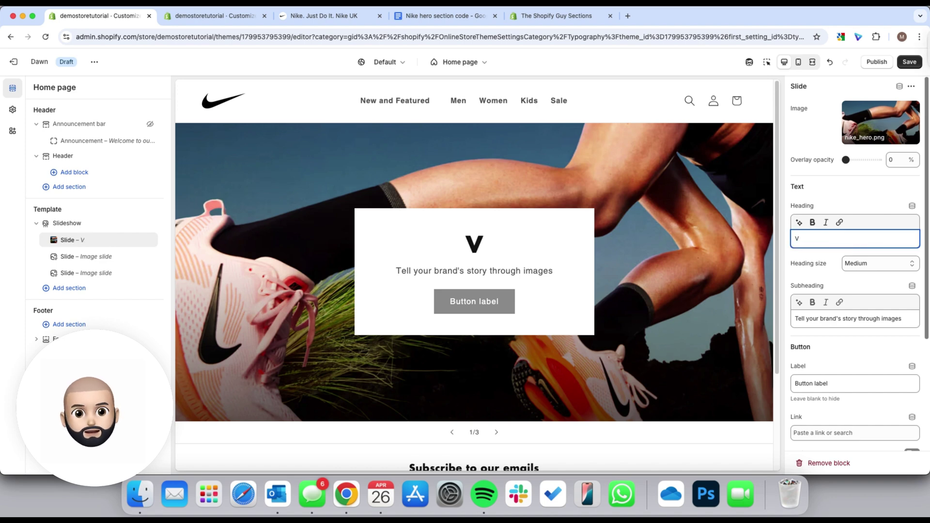
pyautogui.write('OMERO !')
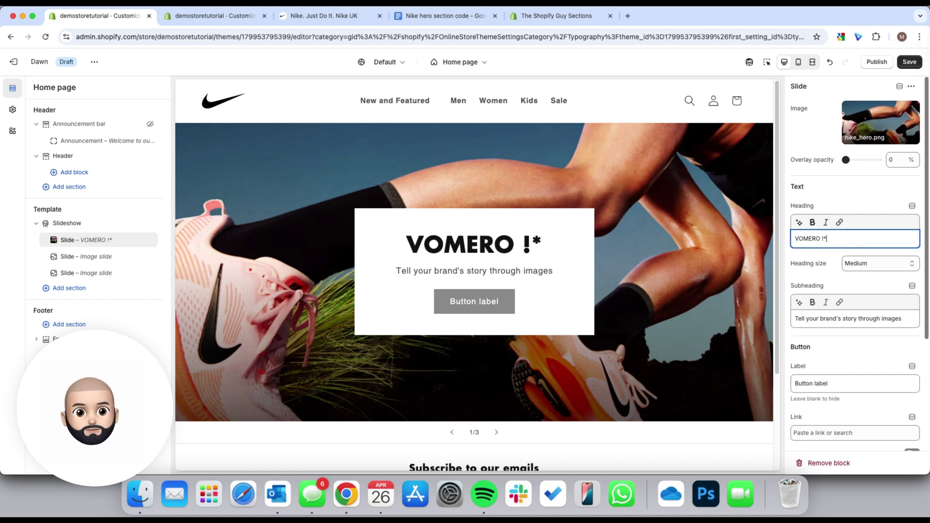
pyautogui.press('BackSpace')
pyautogui.write('19')
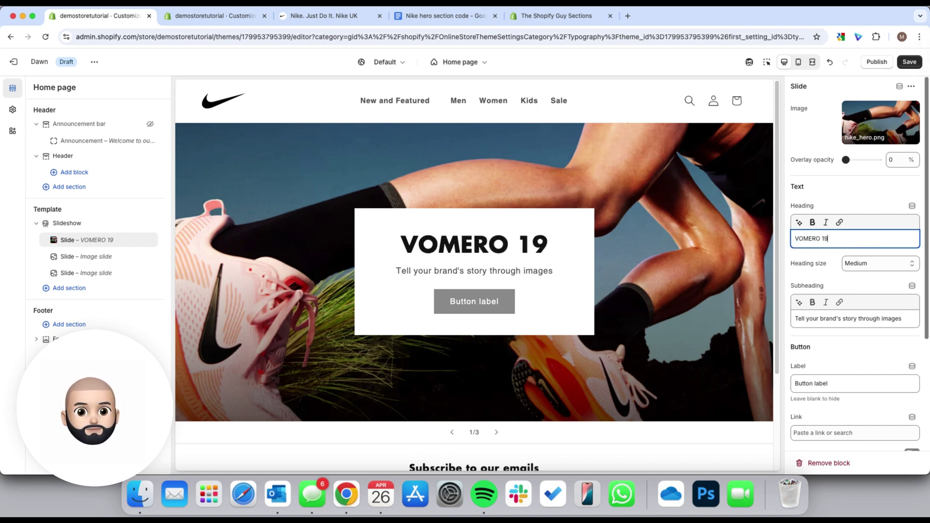
pyautogui.press('BackSpace')
pyautogui.write('8')
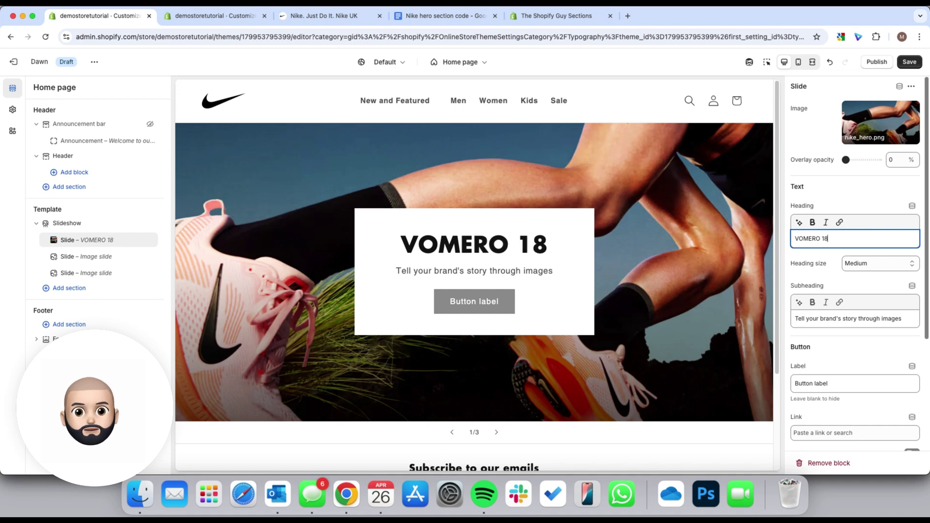
pyautogui.click(873, 266)
pyautogui.click(883, 266)
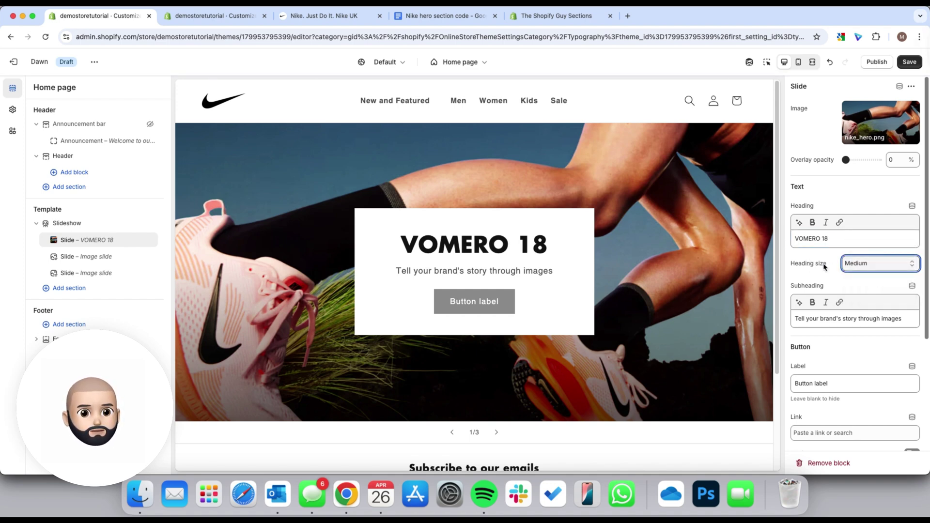
# Replace the first slide's subheading with "New summer colors for our max cushioning icon.", following the Nike website's hero text
pyautogui.scroll(-2, 824, 266)
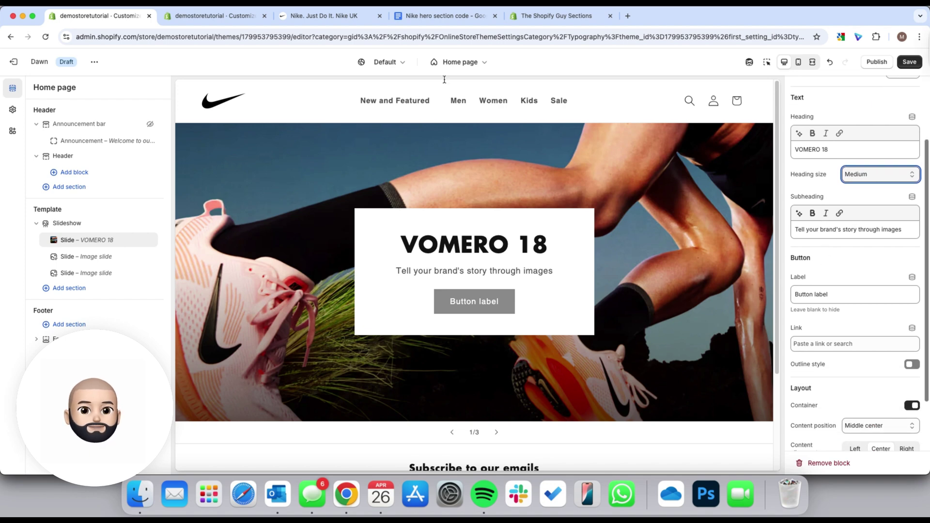
pyautogui.click(320, 16)
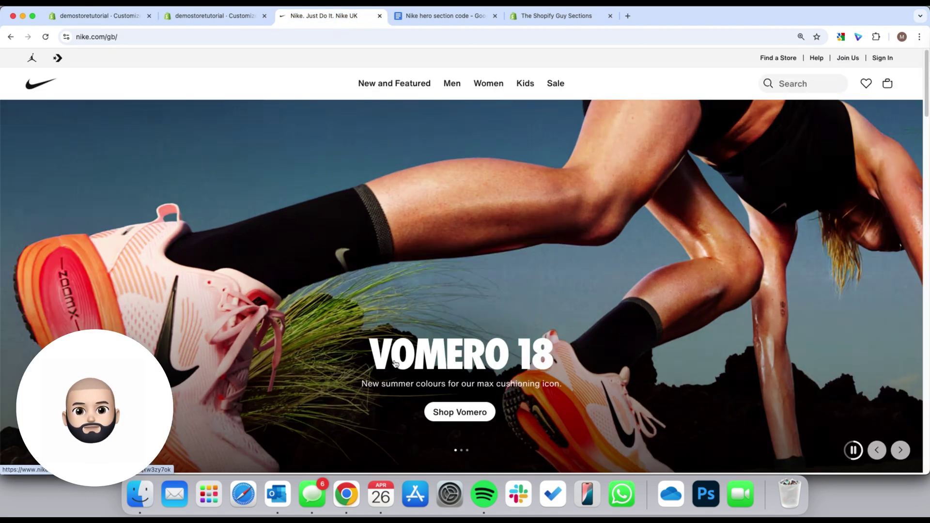
pyautogui.click(97, 16)
pyautogui.tripleClick(858, 231)
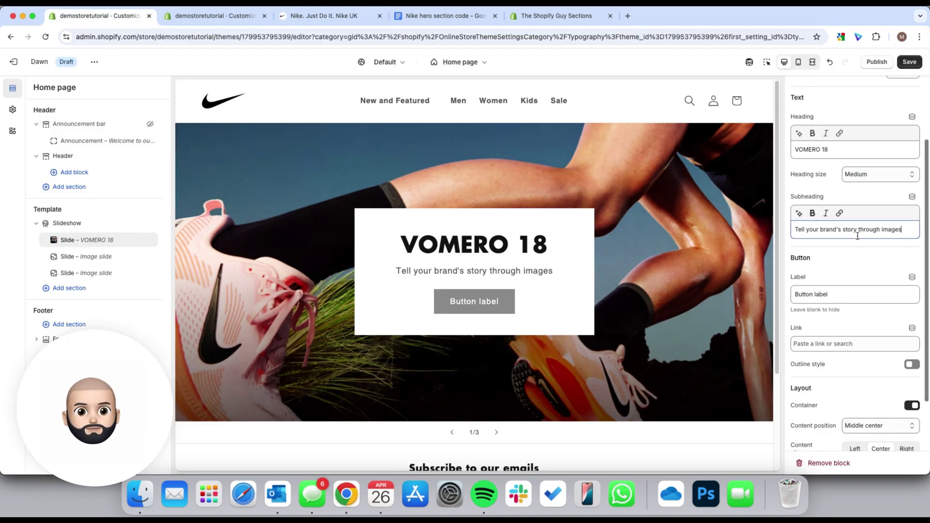
pyautogui.write('New summer')
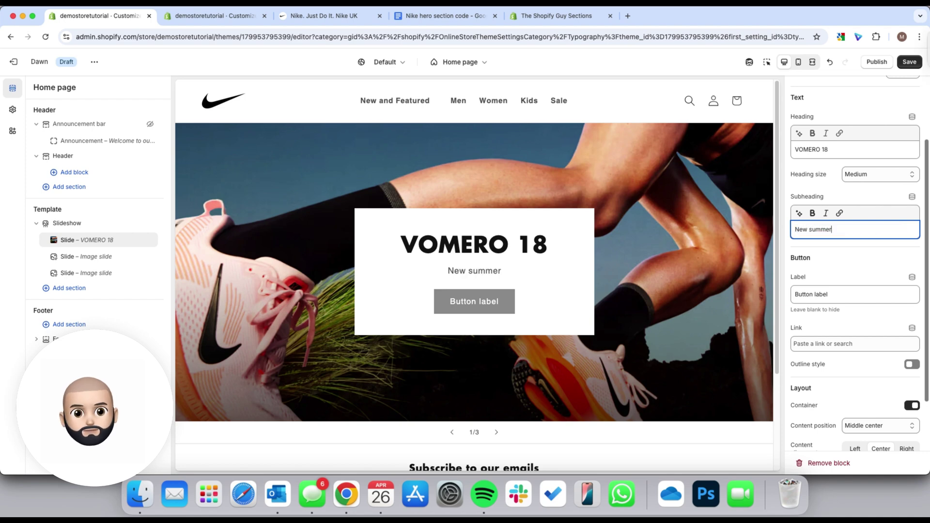
pyautogui.write(' colors for oou')
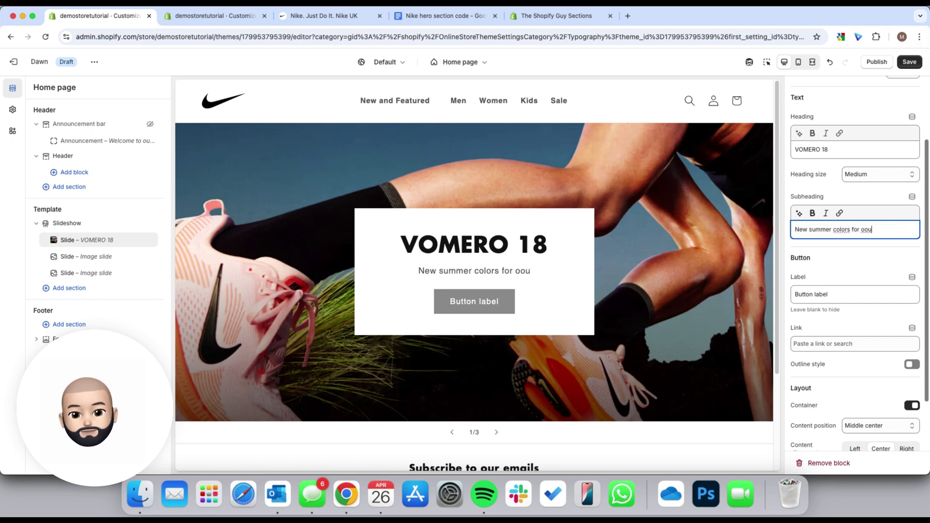
pyautogui.write('rm ax cushionin')
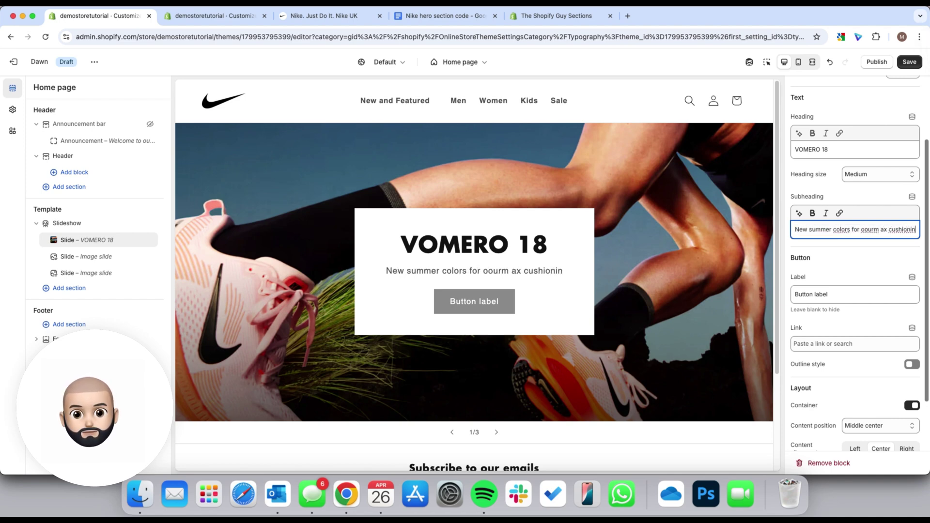
pyautogui.write('g icon.')
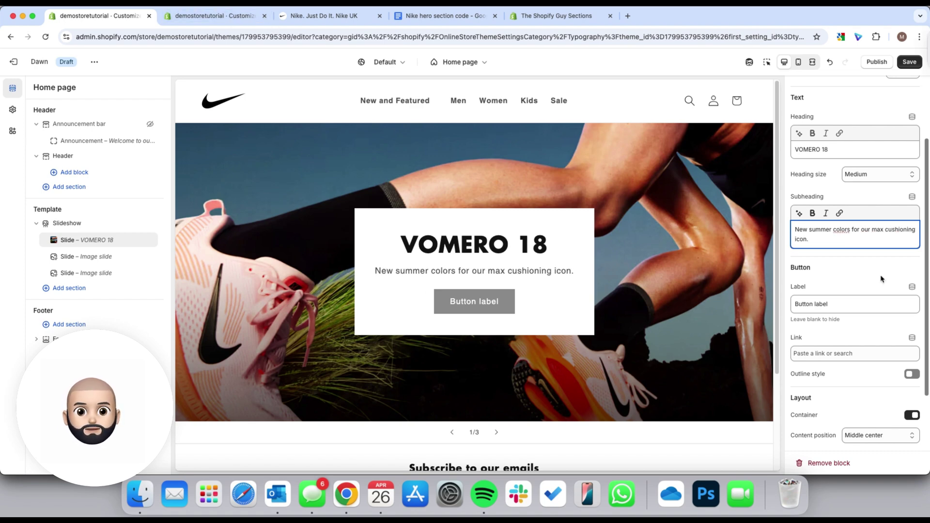
pyautogui.click(866, 262)
# Label the first slide's button "Shop Vomero" and link it to the Black Shorts product
pyautogui.click(329, 19)
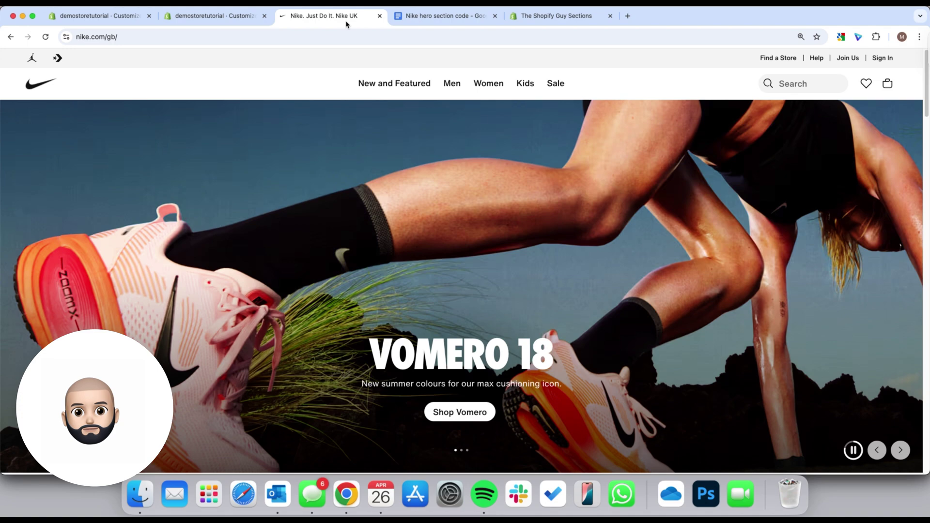
pyautogui.click(119, 16)
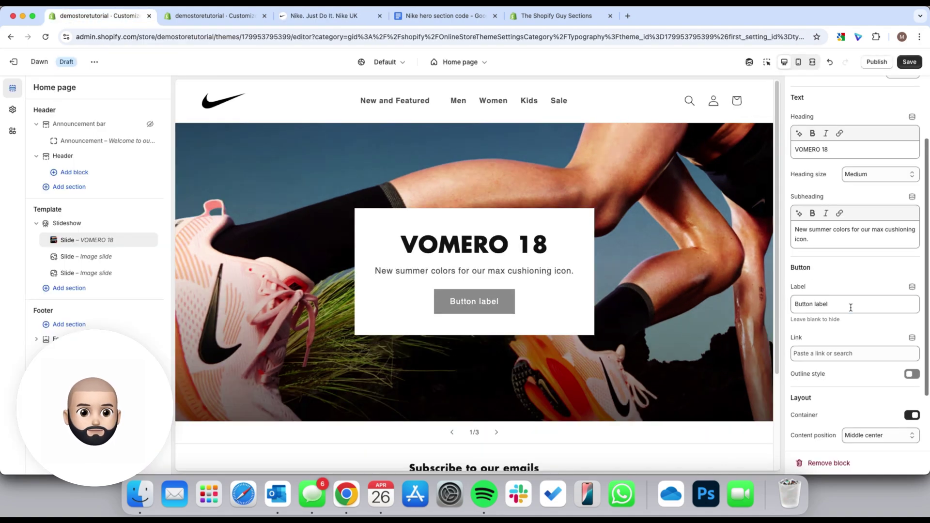
pyautogui.tripleClick(851, 304)
pyautogui.write('Shop Vomero')
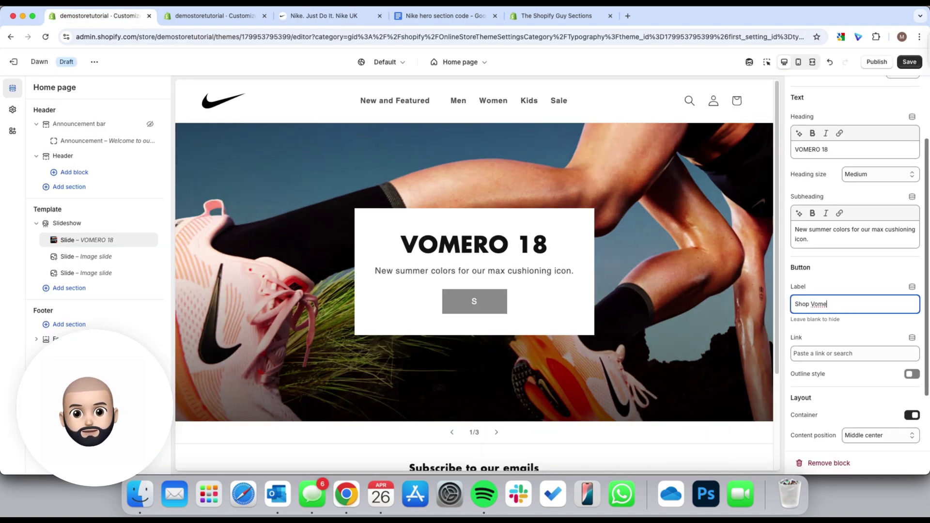
pyautogui.click(849, 354)
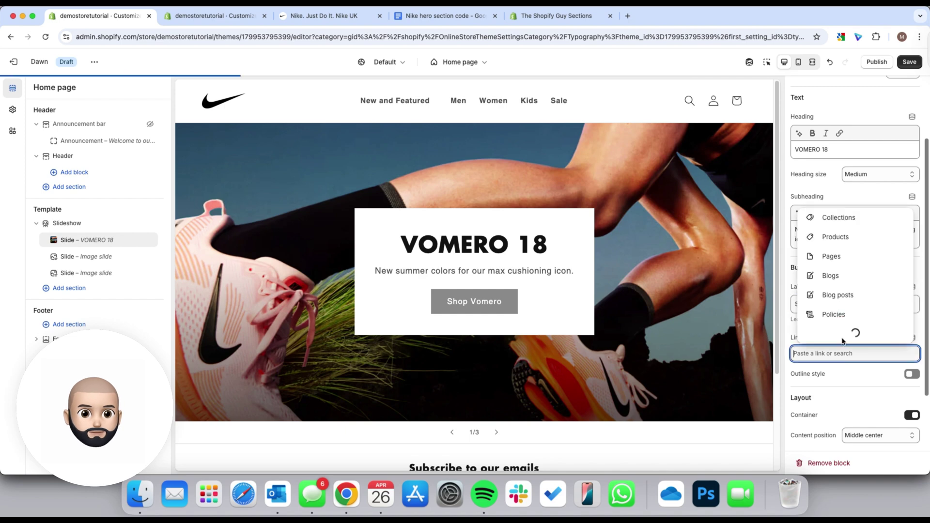
pyautogui.click(831, 256)
pyautogui.click(825, 295)
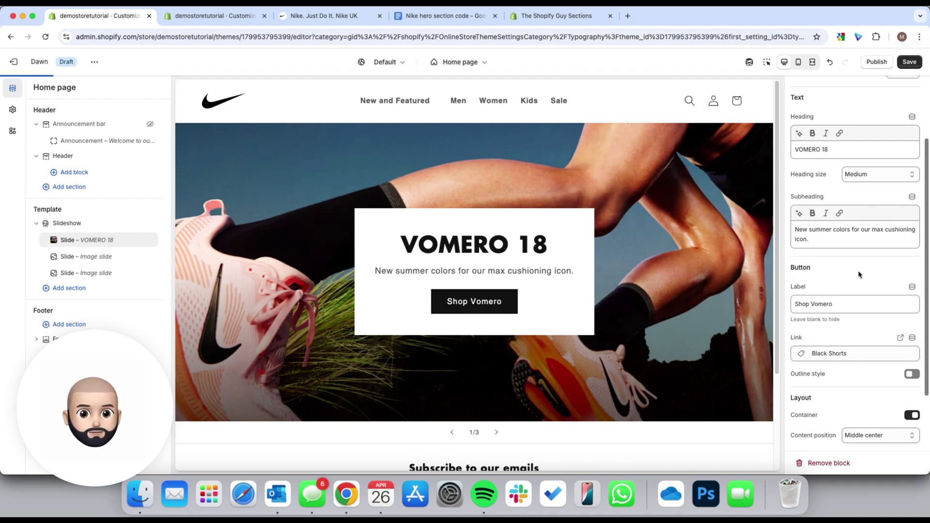
# Turn off the first slide's container and set its content position to Bottom center, matching the Nike hero
pyautogui.scroll(-2, 852, 306)
pyautogui.scroll(-1, 829, 324)
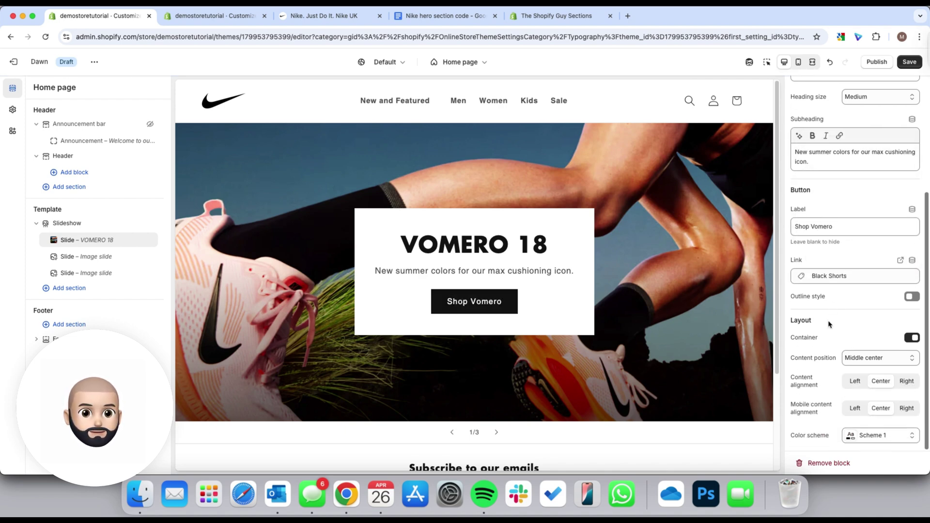
pyautogui.click(912, 338)
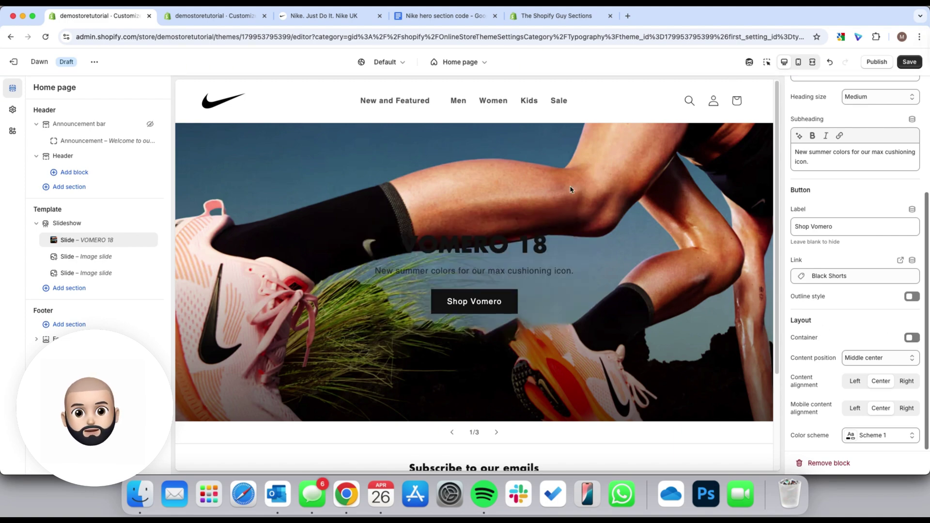
pyautogui.click(343, 15)
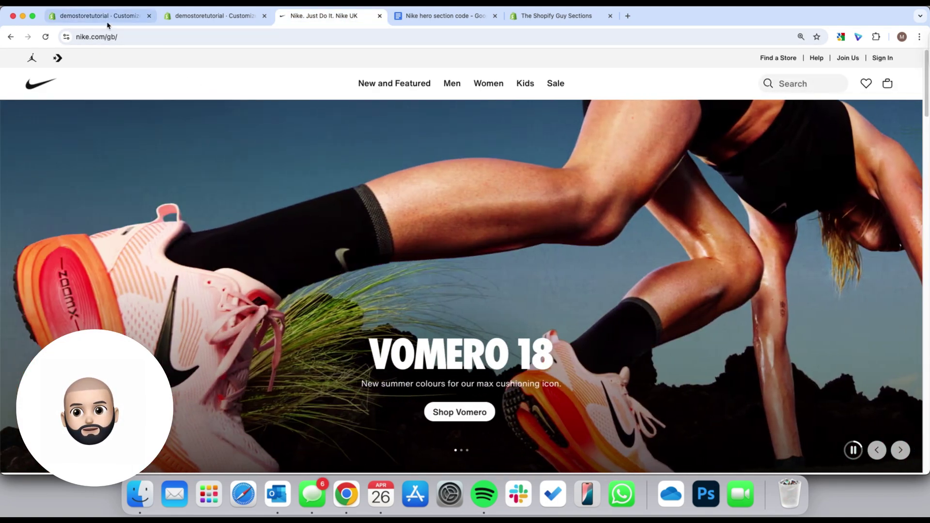
pyautogui.click(107, 19)
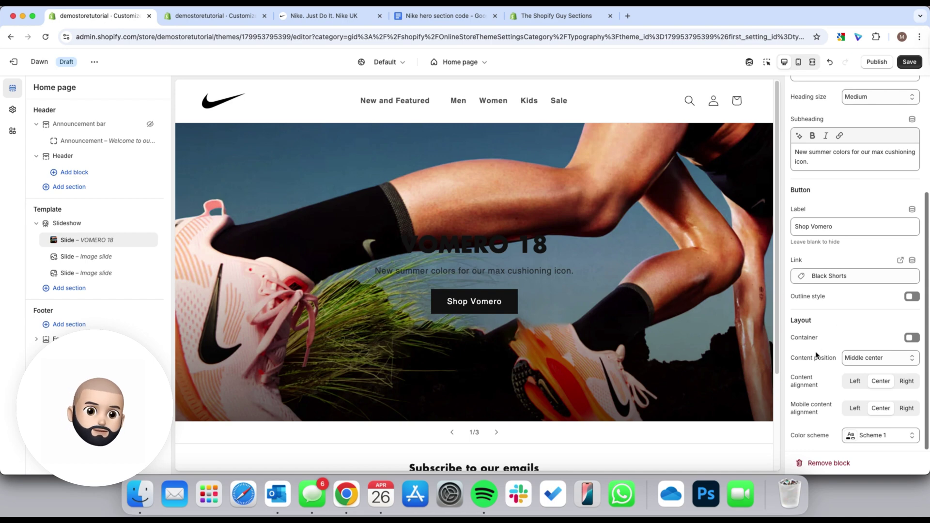
pyautogui.click(855, 361)
pyautogui.click(866, 390)
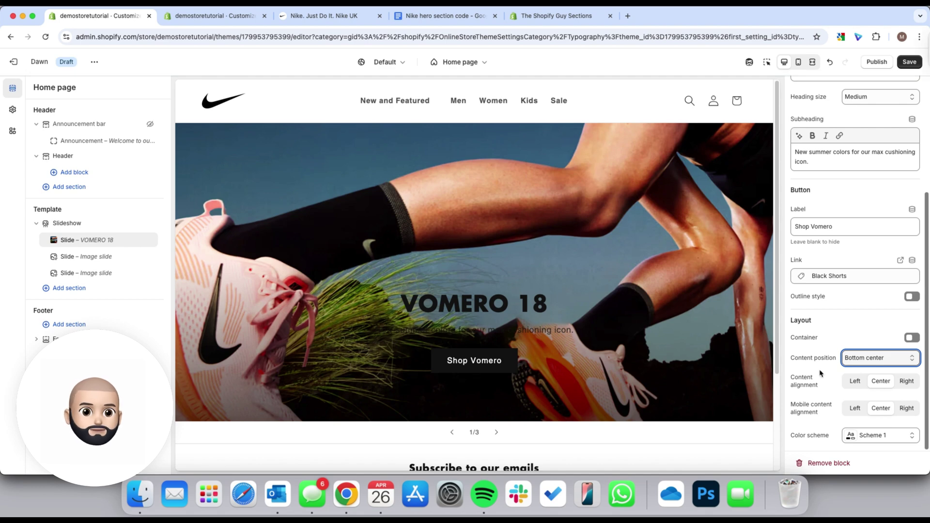
# Try the left and right content alignments on the first slide and return it to Center
pyautogui.click(856, 380)
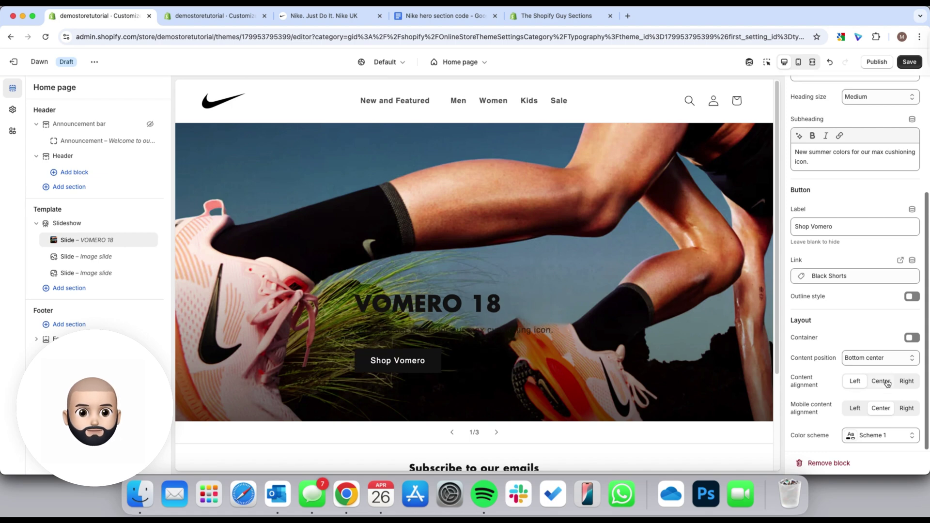
pyautogui.click(907, 381)
pyautogui.click(881, 381)
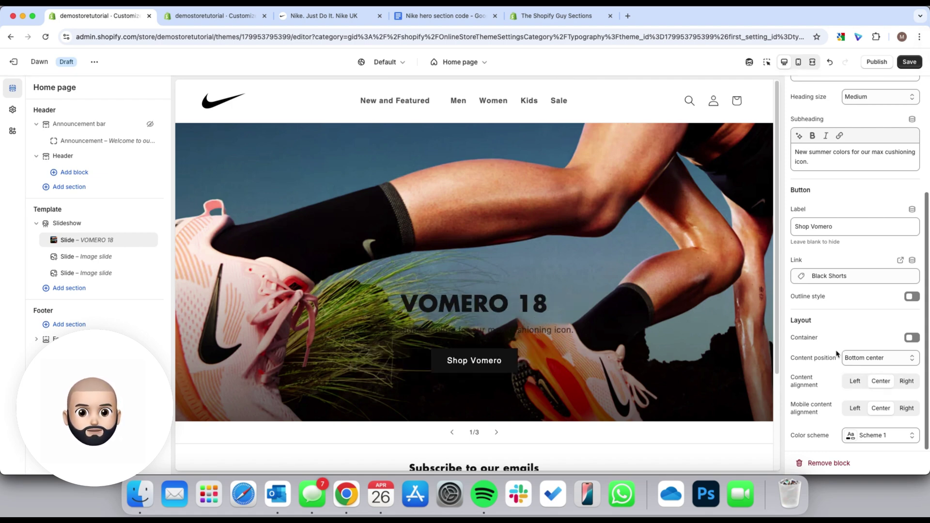
# Set the first slide's color scheme to Scheme 3
pyautogui.click(846, 440)
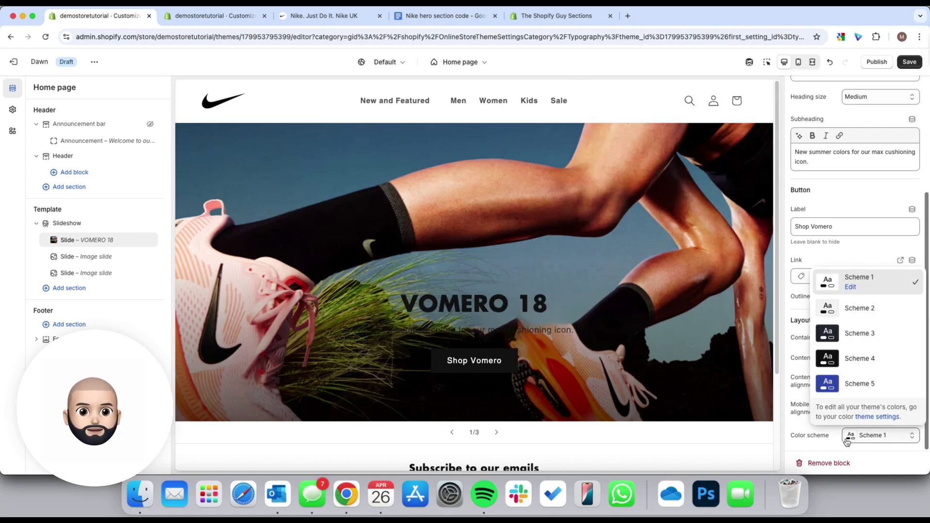
pyautogui.click(843, 339)
pyautogui.click(872, 435)
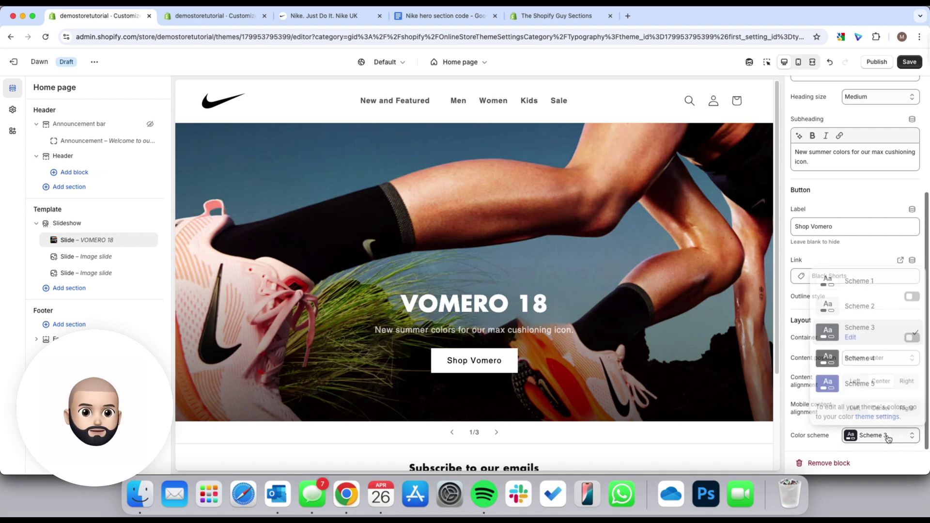
pyautogui.click(872, 335)
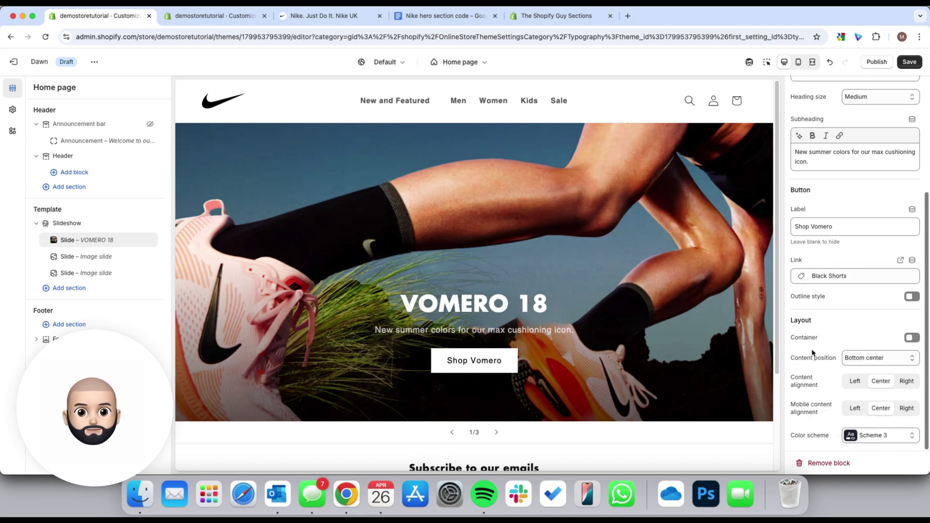
pyautogui.click(877, 436)
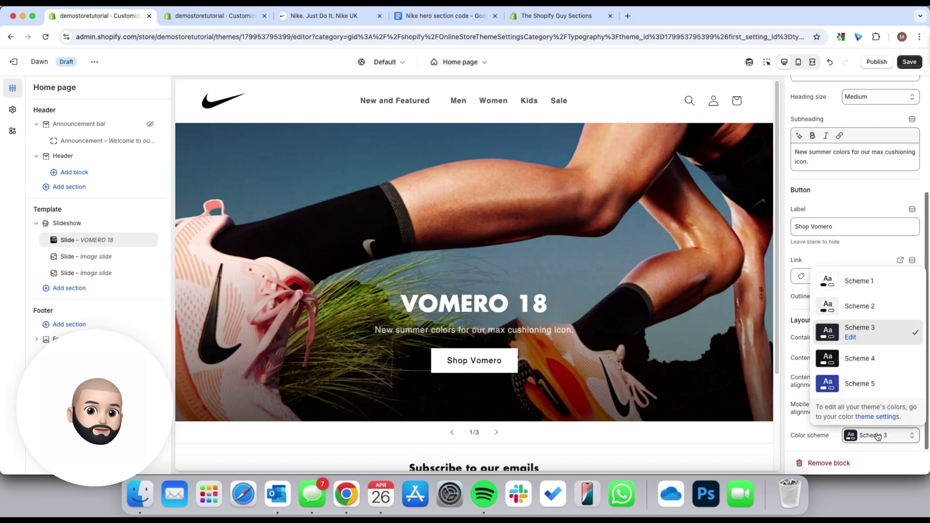
pyautogui.click(799, 321)
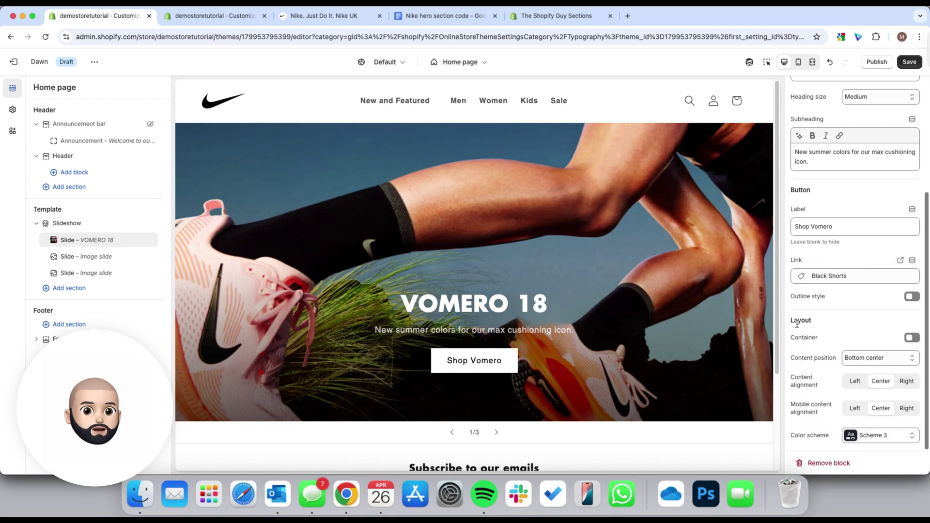
pyautogui.scroll(5, 829, 321)
pyautogui.scroll(-3, 843, 374)
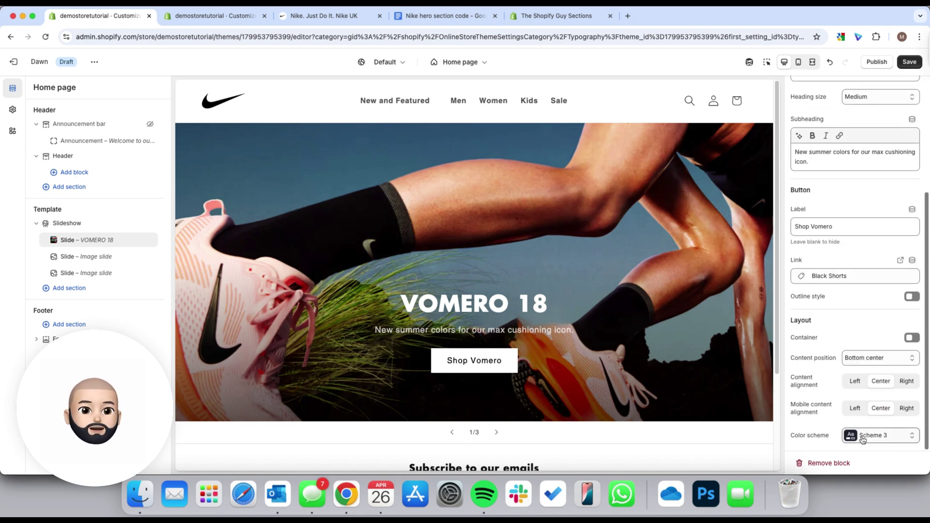
# Examine the colors defined for Scheme 3 in the theme settings and return to the first slide's settings
pyautogui.click(19, 111)
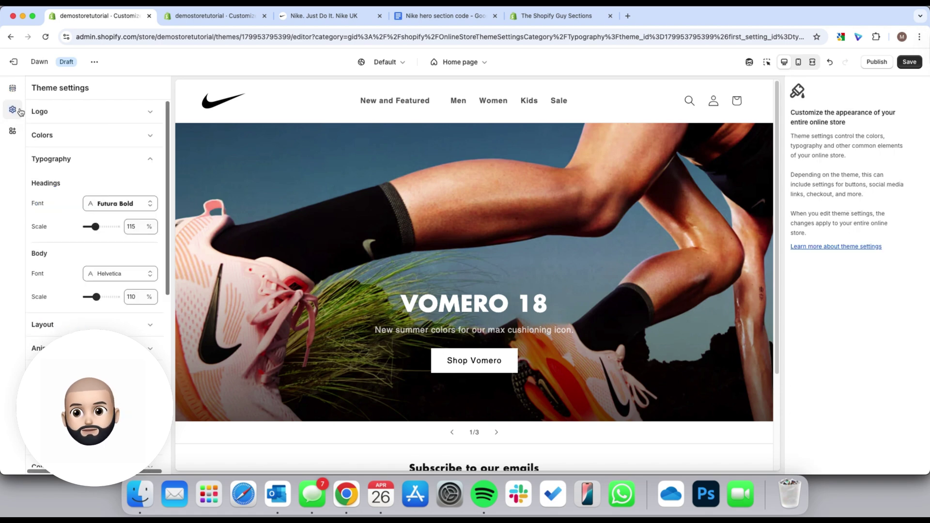
pyautogui.click(79, 140)
pyautogui.click(137, 208)
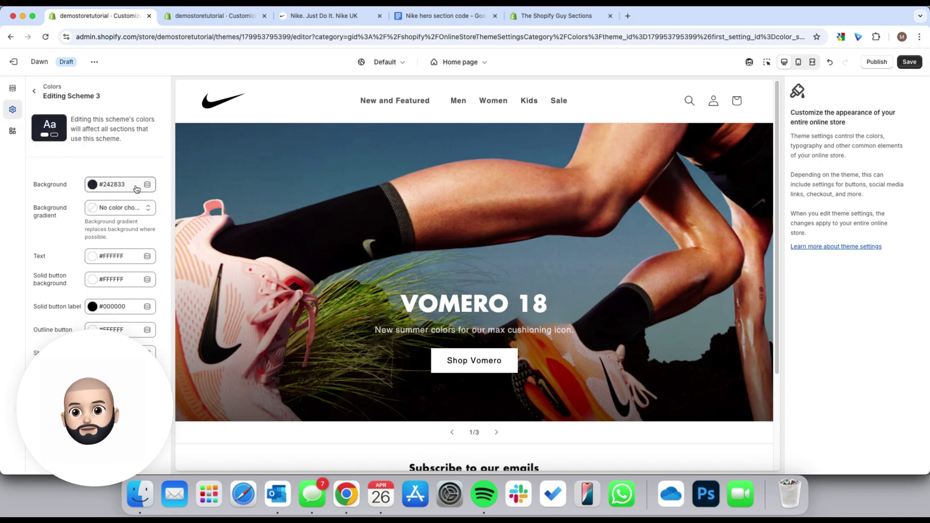
pyautogui.click(13, 87)
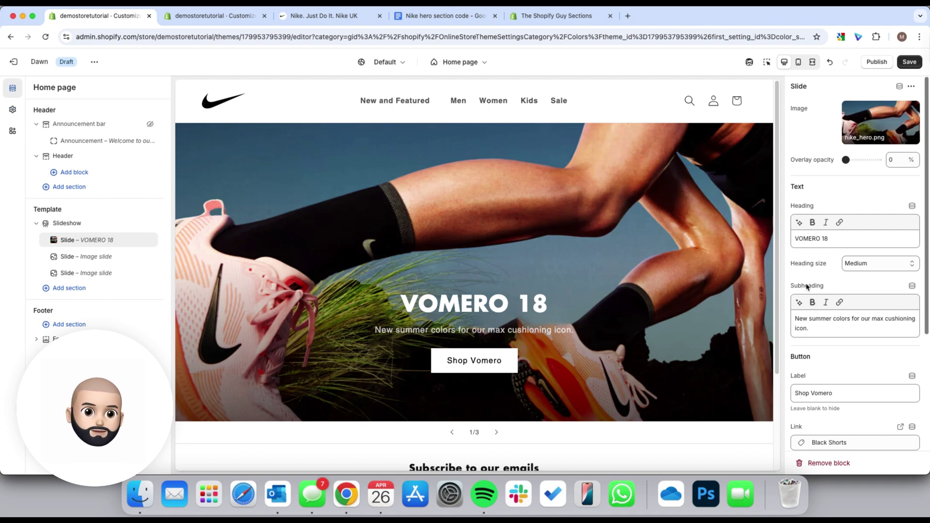
pyautogui.scroll(-5, 823, 295)
pyautogui.scroll(5, 842, 308)
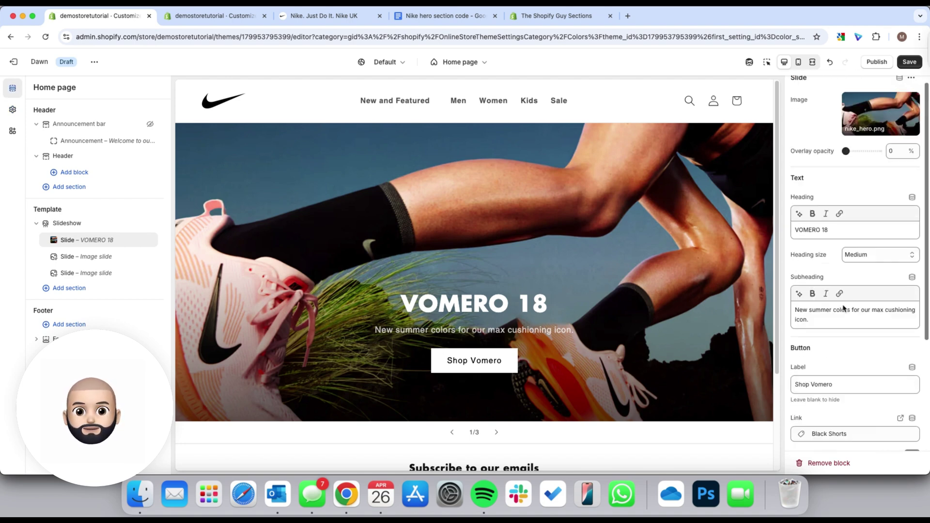
pyautogui.scroll(1, 842, 308)
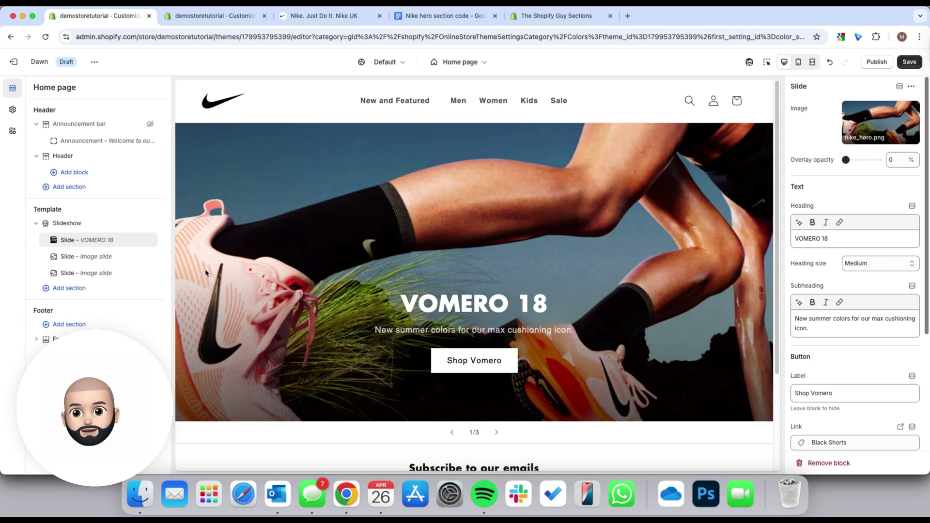
# Set the second slide's image to nike_hero2 from the store's files
pyautogui.click(93, 258)
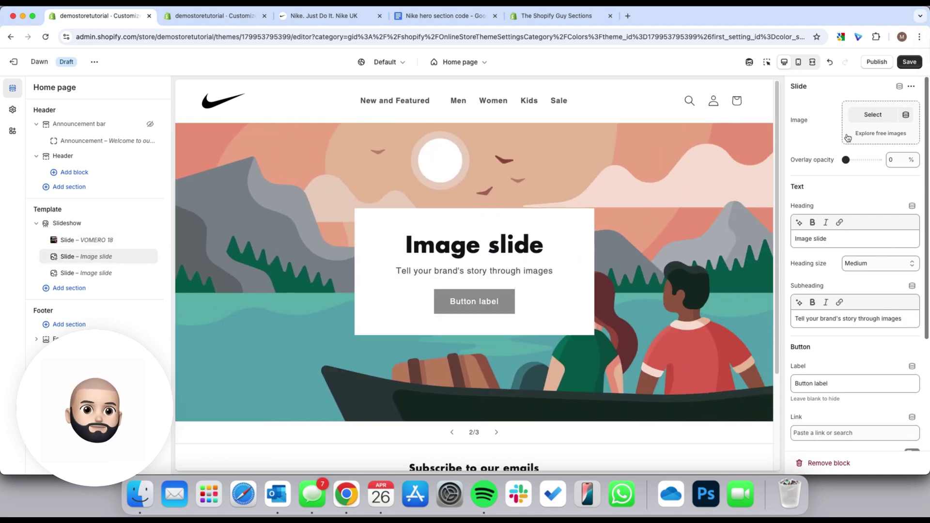
pyautogui.click(858, 120)
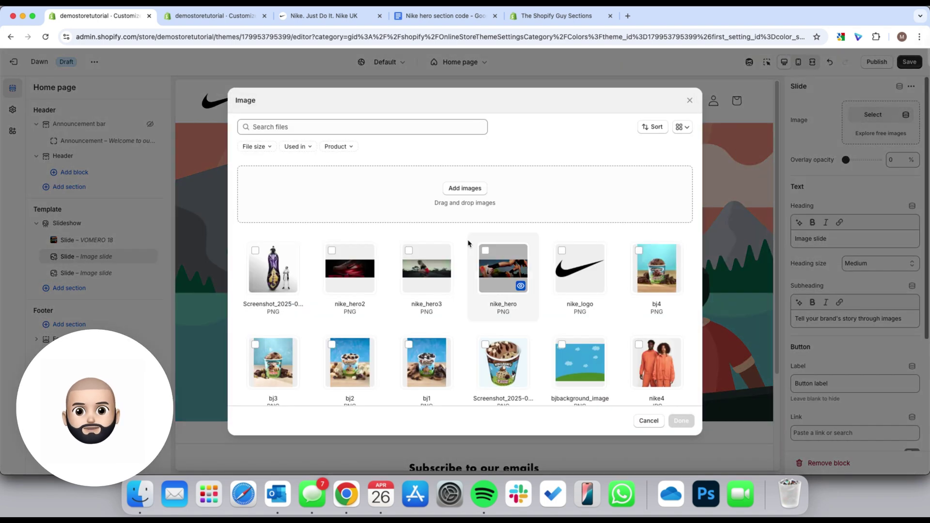
pyautogui.click(339, 266)
pyautogui.click(681, 420)
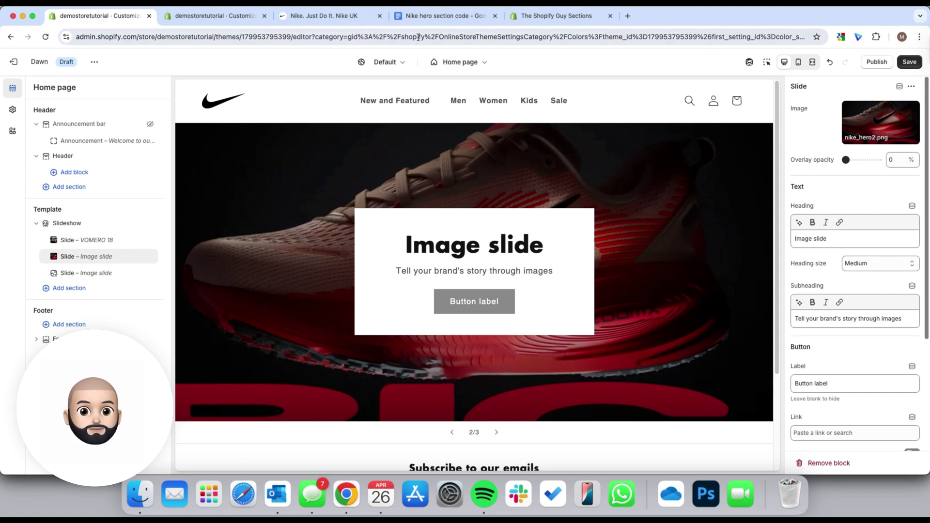
# Replace the second slide's subheading with "Shop the latest colorways of the Vomero 18.", following the Nike website's hero text
pyautogui.click(323, 16)
pyautogui.click(900, 450)
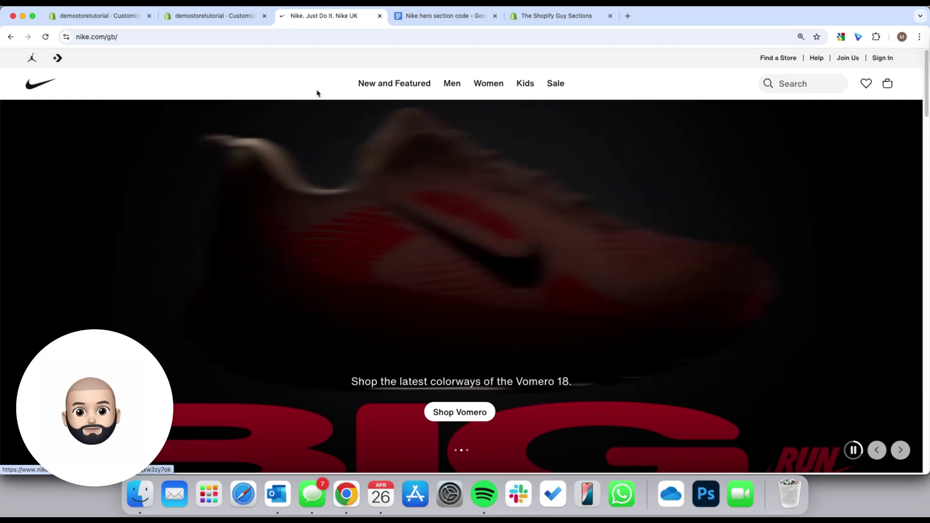
pyautogui.click(211, 17)
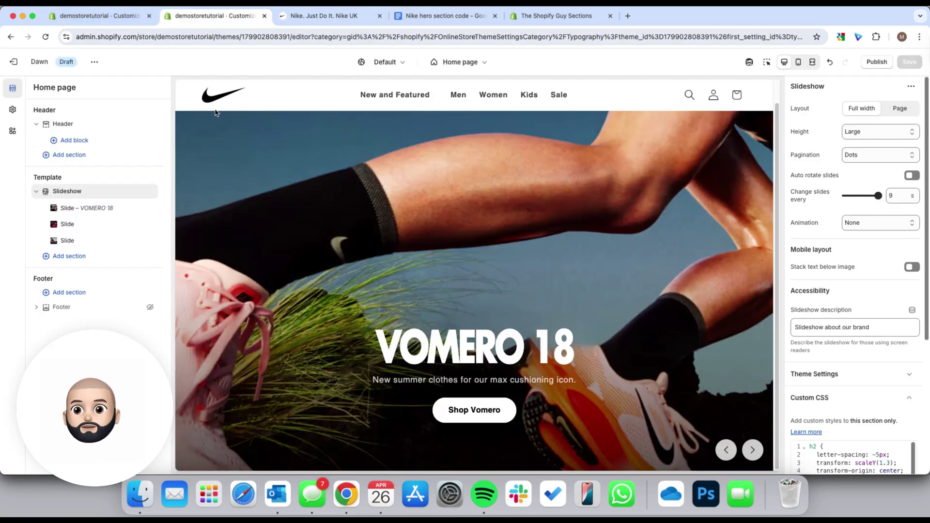
pyautogui.hotkey('ctrl', 'shift', 'Tab')
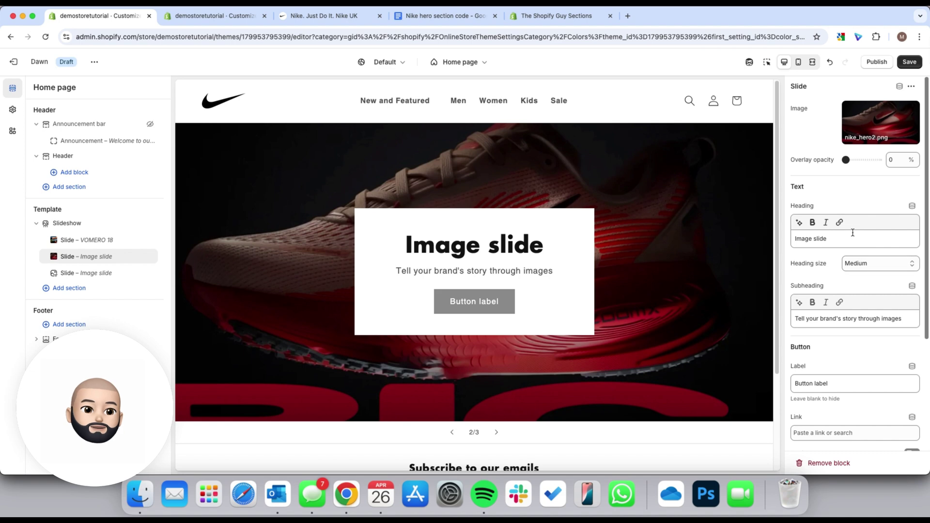
pyautogui.tripleClick(844, 315)
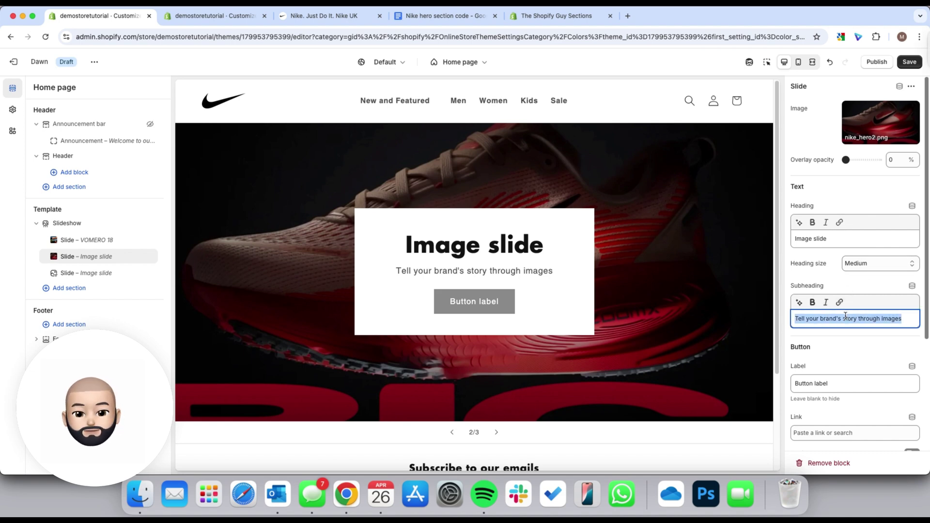
pyautogui.write('Shop the latest')
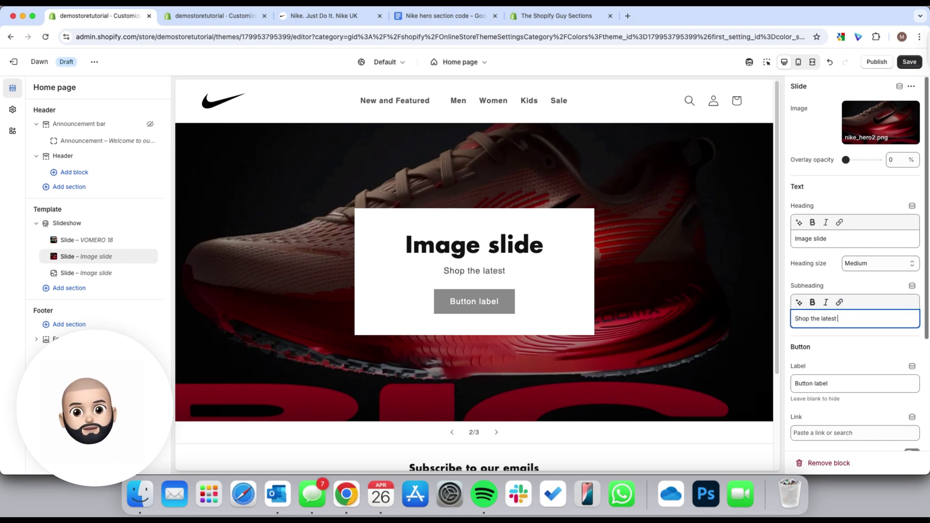
pyautogui.write(' colorways of the')
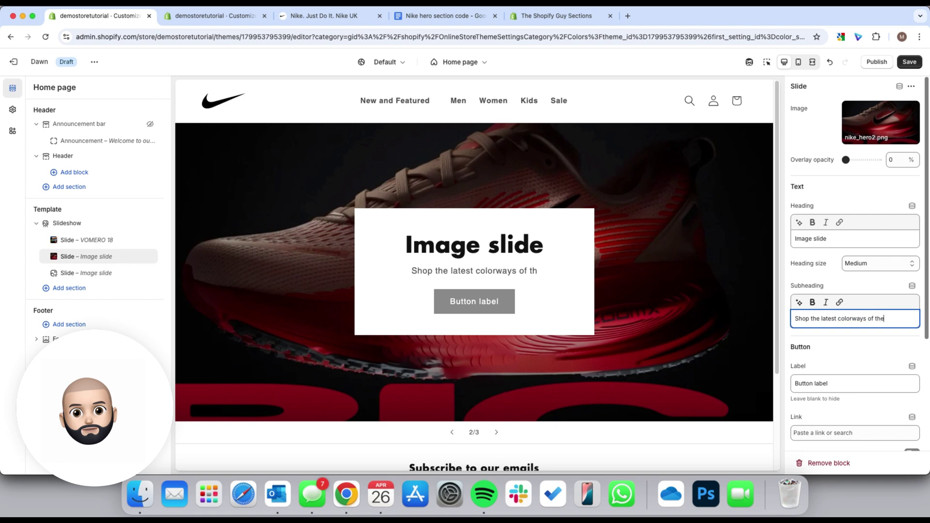
pyautogui.write(' Vomero 18')
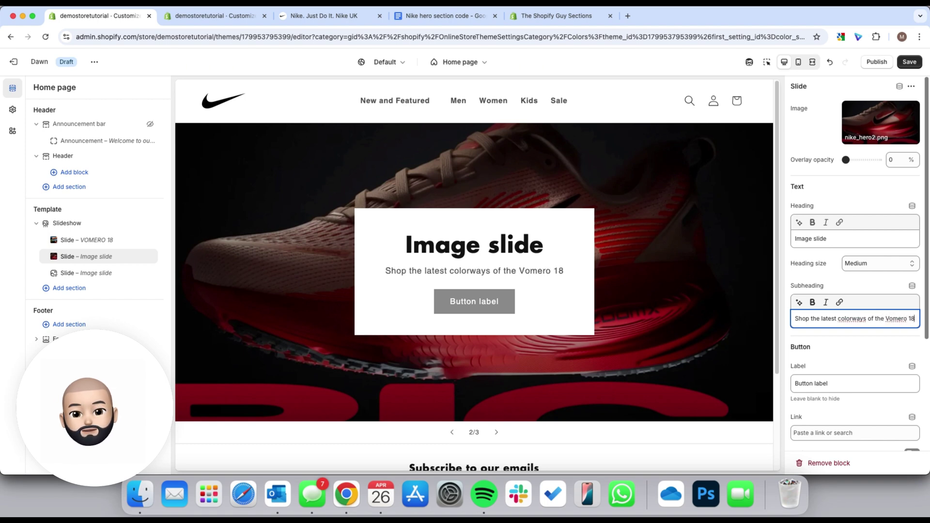
pyautogui.write('.')
# Clear the second slide's heading so that only the subheading and button are left
pyautogui.tripleClick(812, 239)
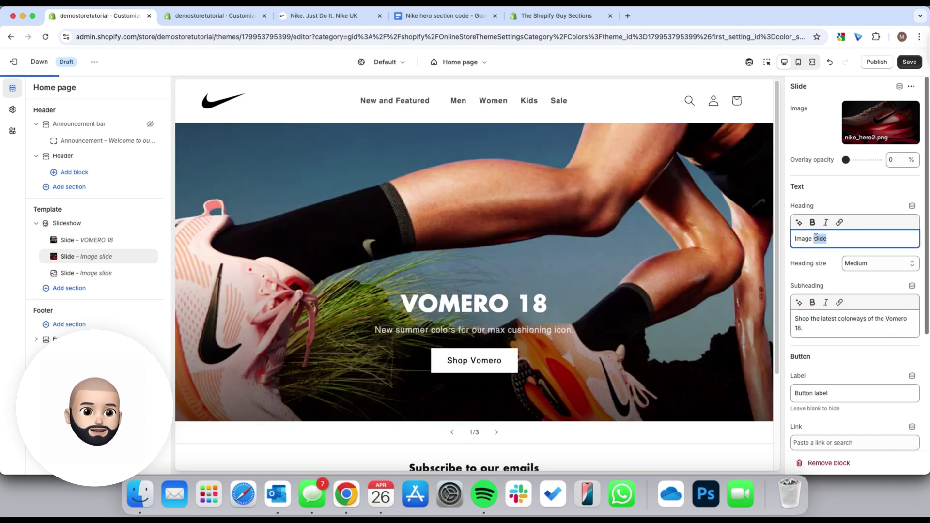
pyautogui.press('BackSpace')
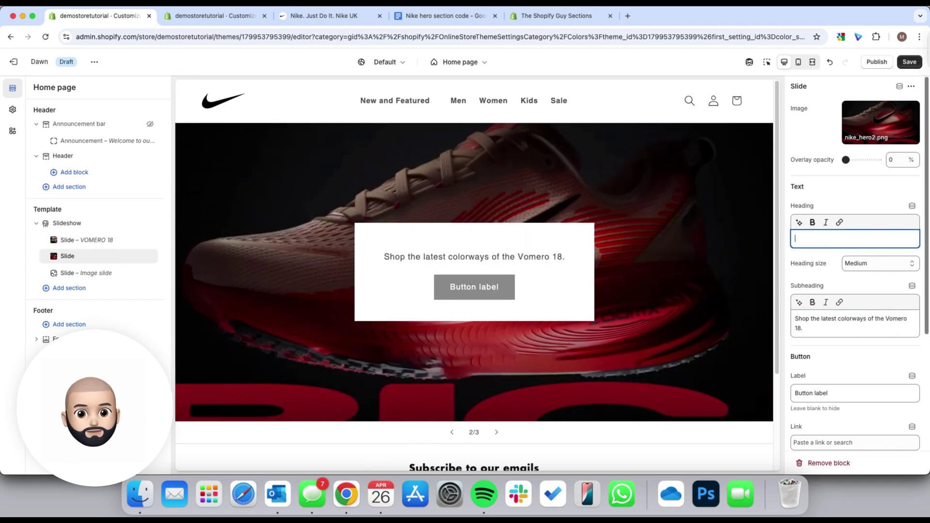
pyautogui.click(804, 278)
# Label the second slide's button "Shop Vomero", matching the Nike hero, and link it to the Contact page
pyautogui.scroll(-1, 856, 380)
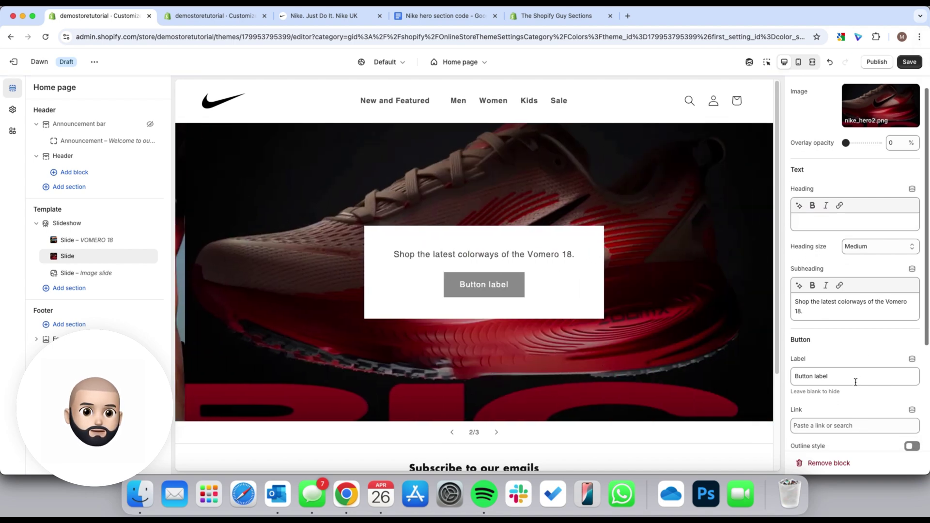
pyautogui.click(332, 19)
pyautogui.click(125, 18)
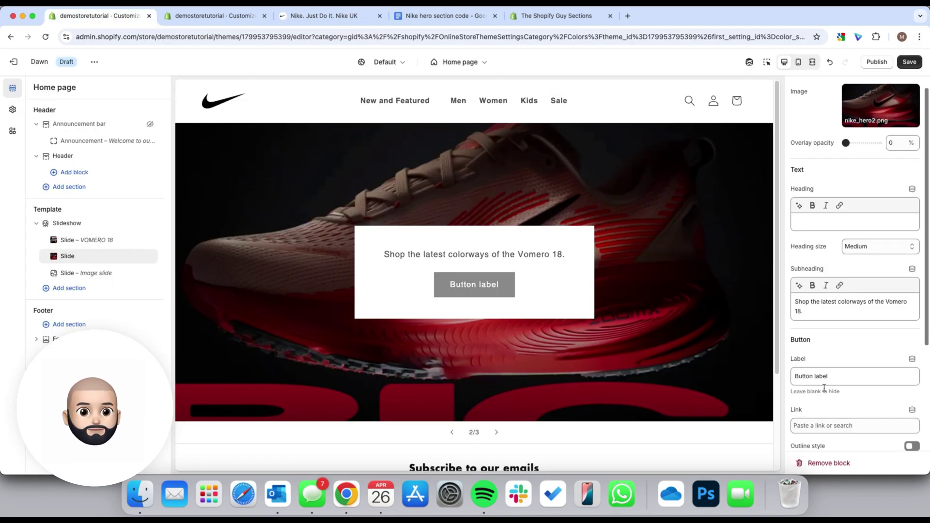
pyautogui.scroll(-5, 848, 328)
pyautogui.write('S')
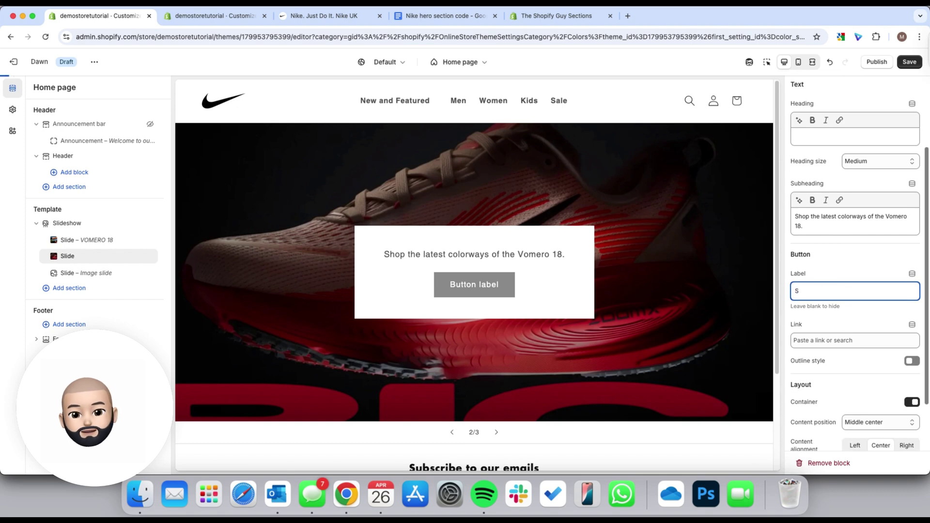
pyautogui.write('hop Vomero')
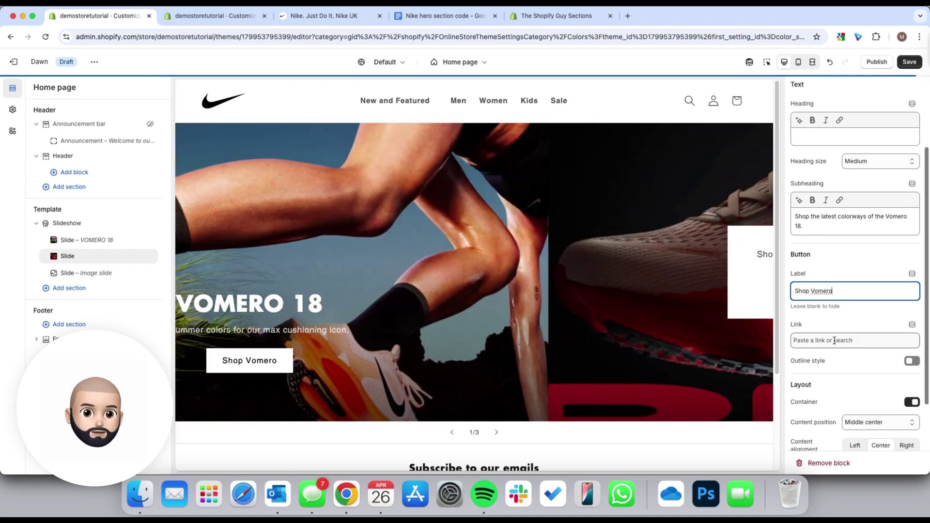
pyautogui.click(854, 340)
pyautogui.click(824, 266)
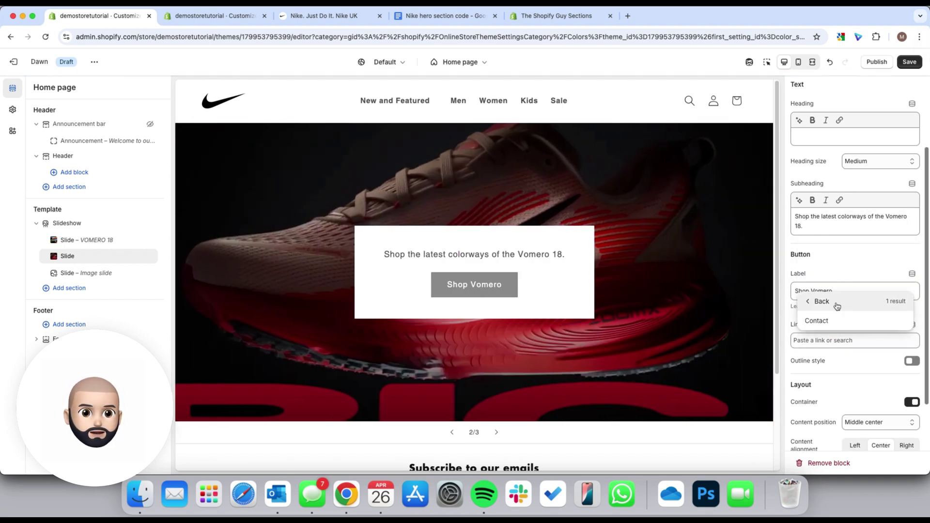
pyautogui.click(819, 320)
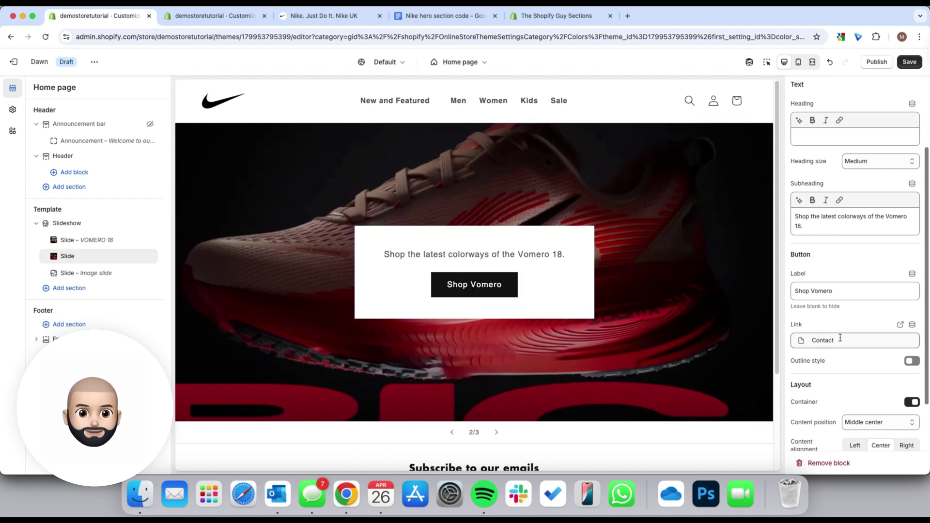
# Turn off the second slide's container and set its color scheme to Scheme 3
pyautogui.scroll(-3, 814, 361)
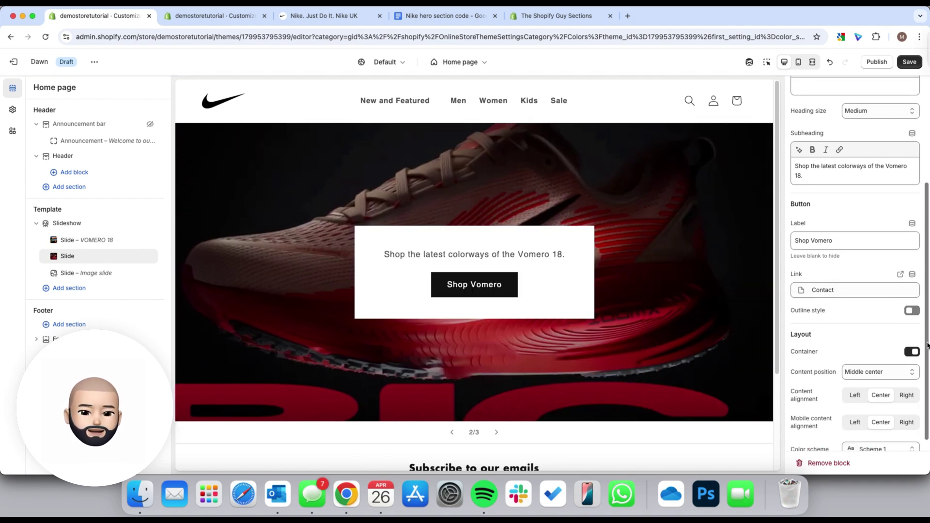
pyautogui.click(913, 353)
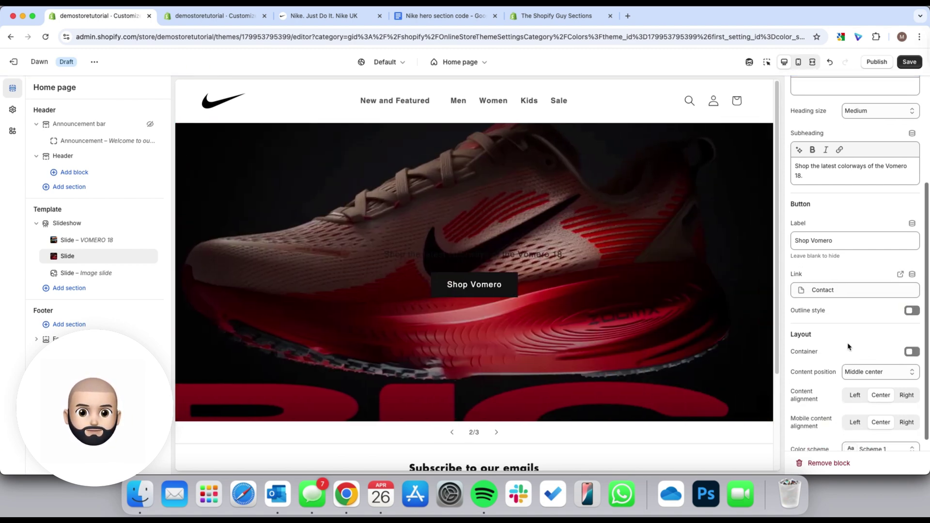
pyautogui.scroll(-1, 847, 349)
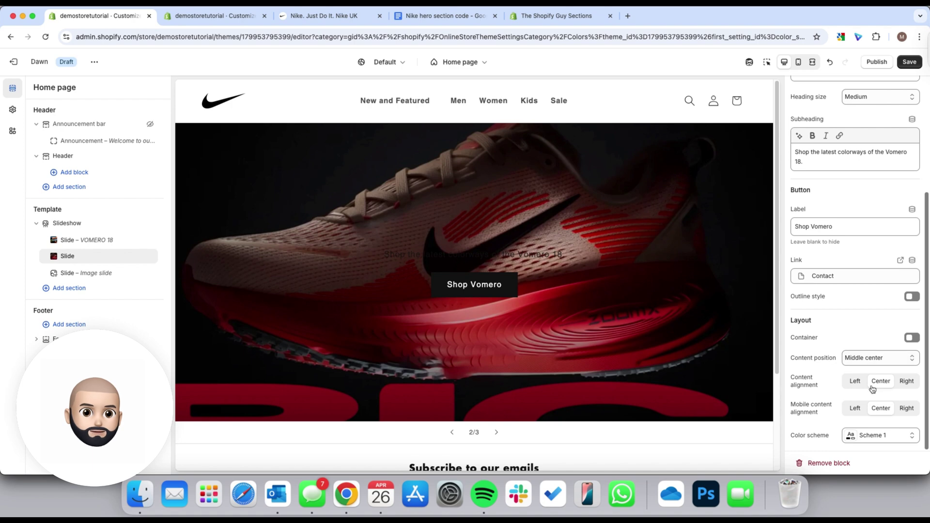
pyautogui.click(877, 435)
pyautogui.click(868, 334)
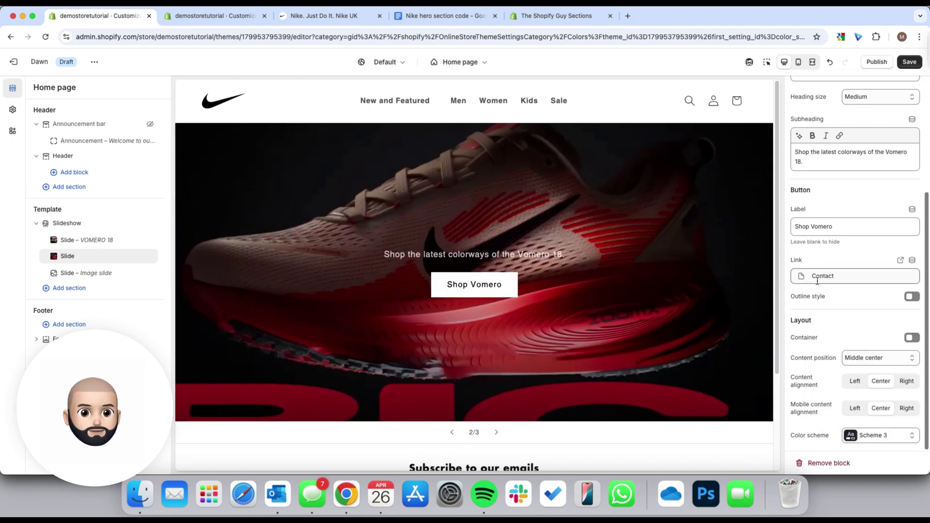
# Set the second slide's content position to Bottom center and compare it with the first slide in the preview
pyautogui.click(862, 359)
pyautogui.click(872, 388)
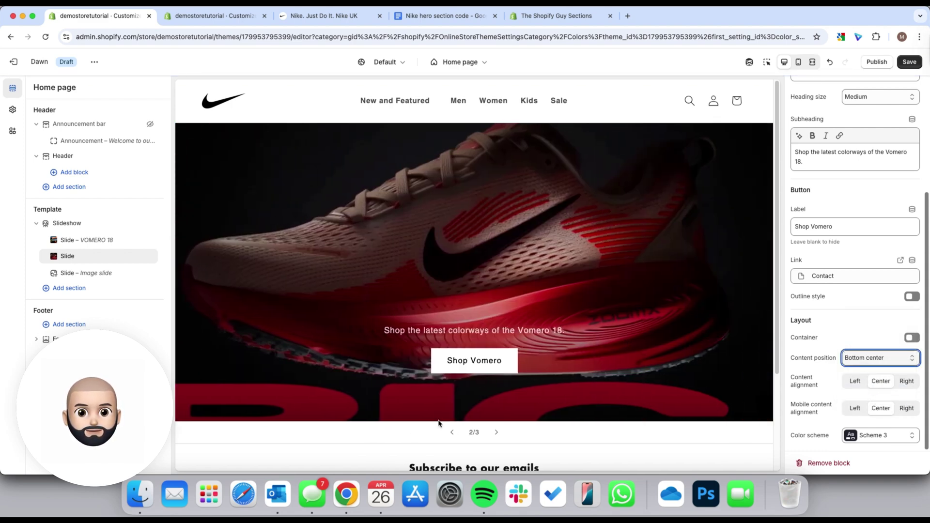
pyautogui.click(452, 432)
pyautogui.click(496, 432)
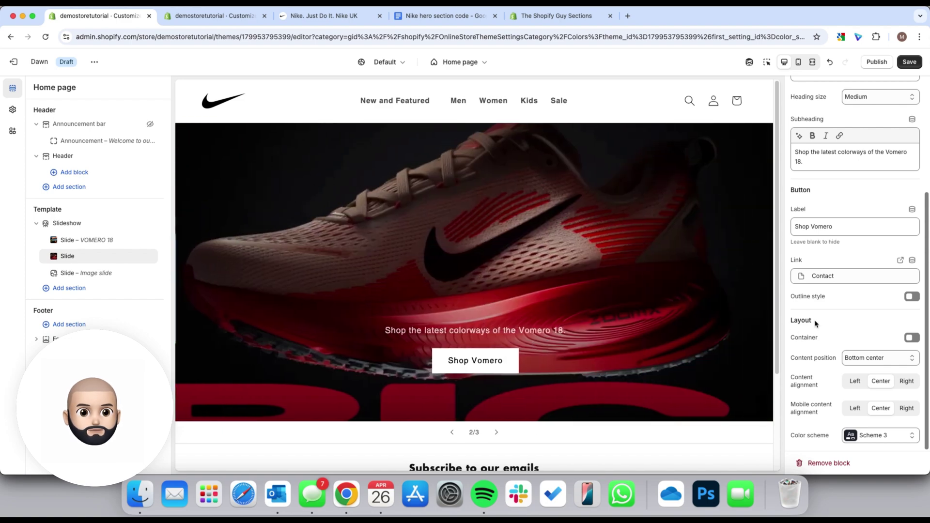
# Assign the nike_hero3 image to the third slide of the slideshow
pyautogui.click(360, 252)
pyautogui.click(84, 273)
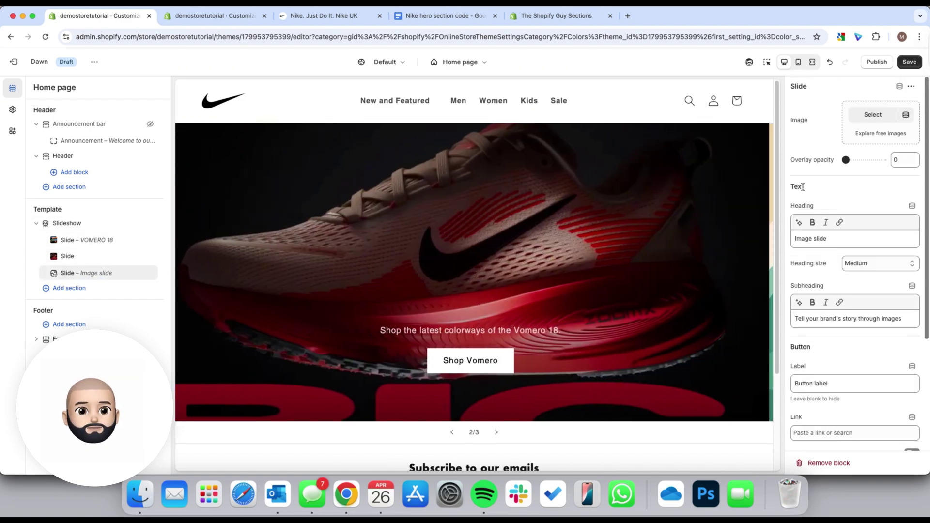
pyautogui.click(854, 119)
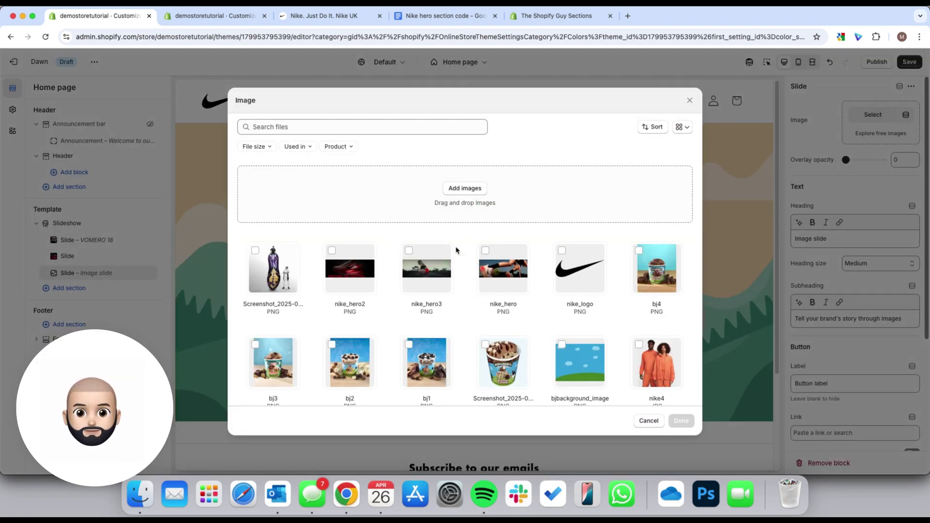
pyautogui.click(429, 268)
pyautogui.click(681, 421)
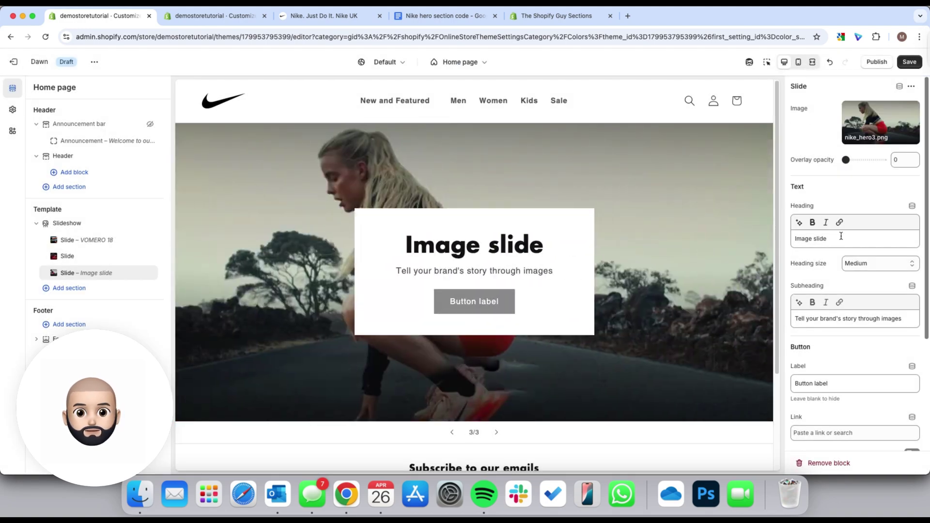
# Clear the third slide's heading and replace its subheading with the second slide's text, "Shop the latest colorways of the Vomero 18."
pyautogui.click(841, 236)
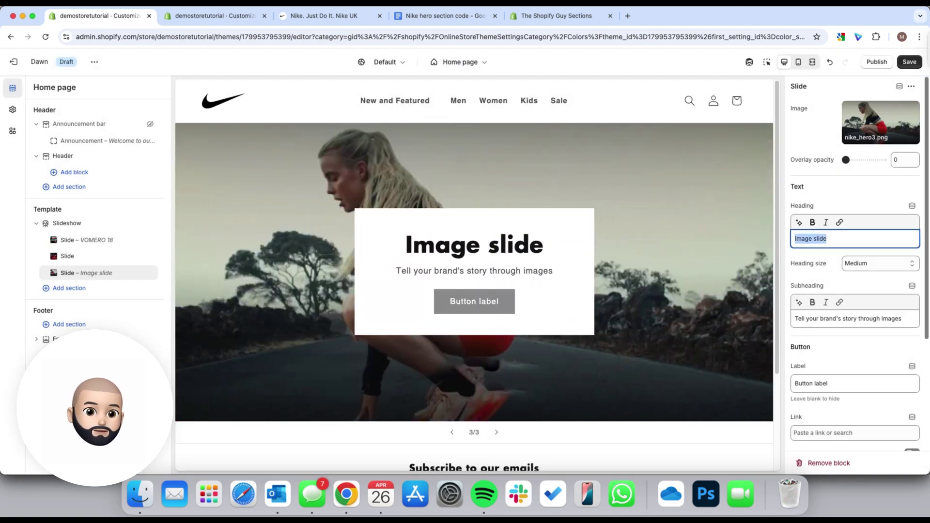
pyautogui.press('BackSpace')
pyautogui.click(68, 256)
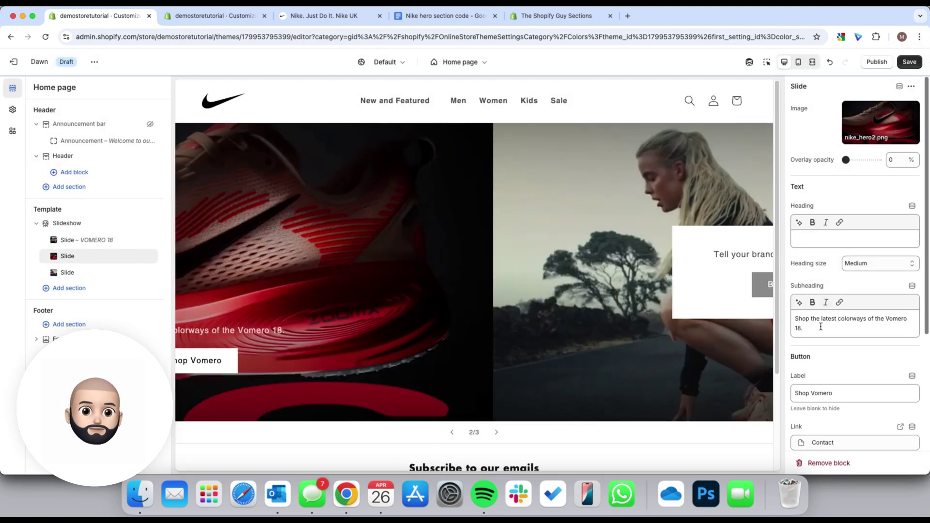
pyautogui.tripleClick(820, 327)
pyautogui.press('super+c')
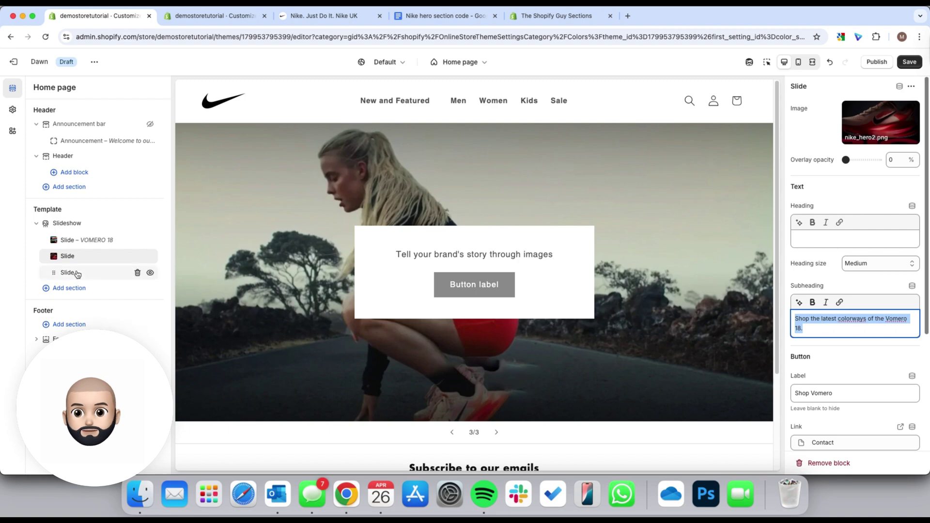
pyautogui.click(67, 273)
pyautogui.tripleClick(834, 318)
pyautogui.press('super+v')
# Link the third slide's button to the Black T-Shirt product
pyautogui.scroll(-1, 855, 388)
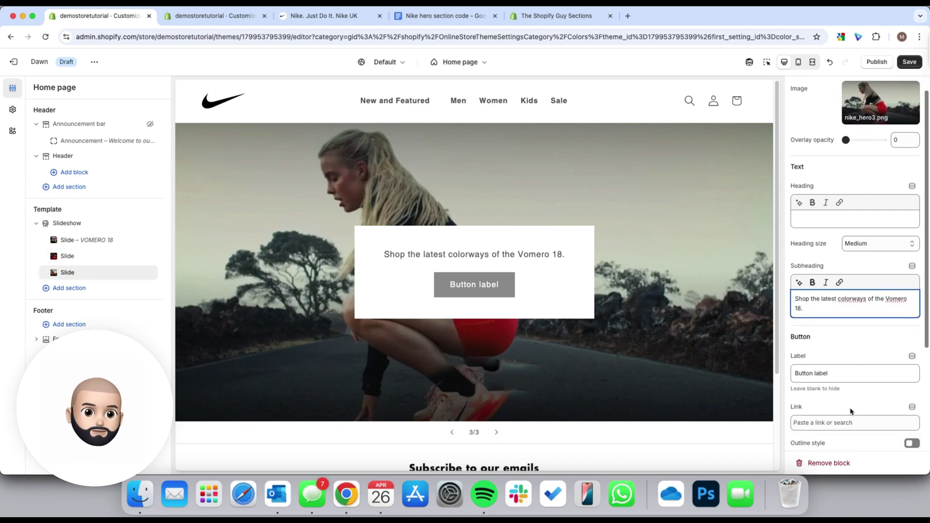
pyautogui.click(854, 422)
pyautogui.click(858, 333)
pyautogui.click(818, 403)
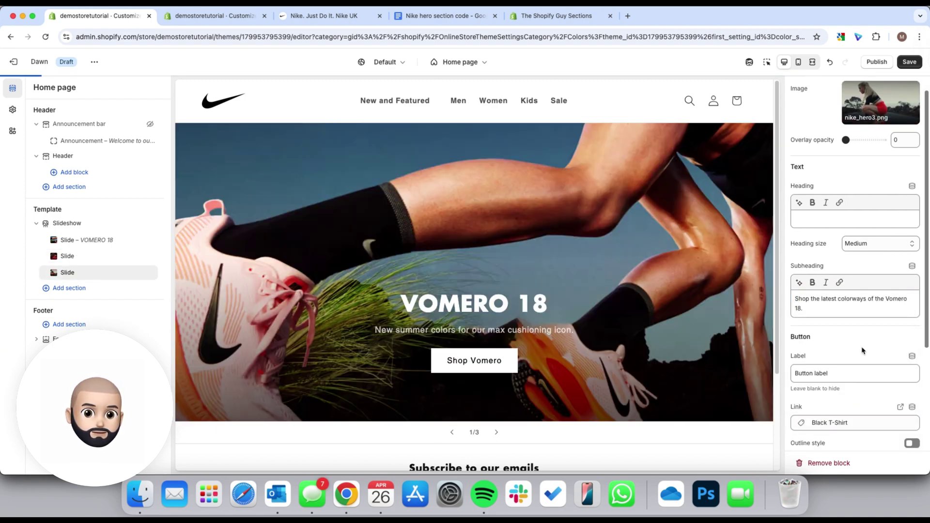
# Turn off the third slide's container and set its content position to Bottom center
pyautogui.scroll(-3, 863, 348)
pyautogui.click(912, 355)
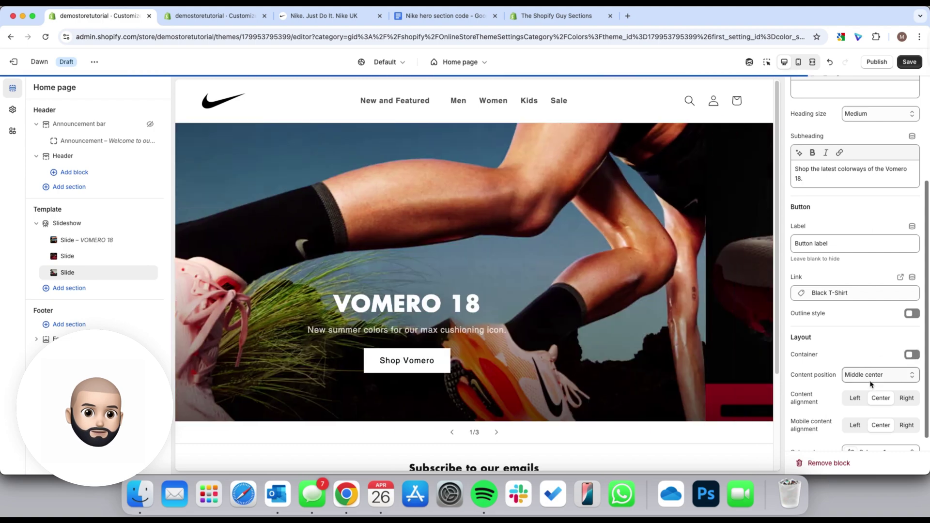
pyautogui.click(880, 375)
pyautogui.click(879, 409)
# Set the third slide's color scheme to Scheme 3
pyautogui.scroll(-1, 857, 352)
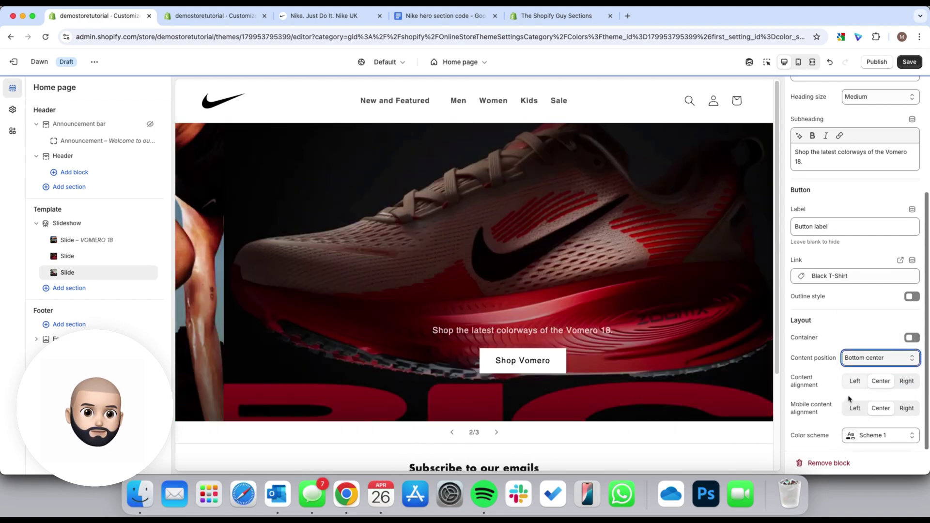
pyautogui.click(880, 435)
pyautogui.click(867, 331)
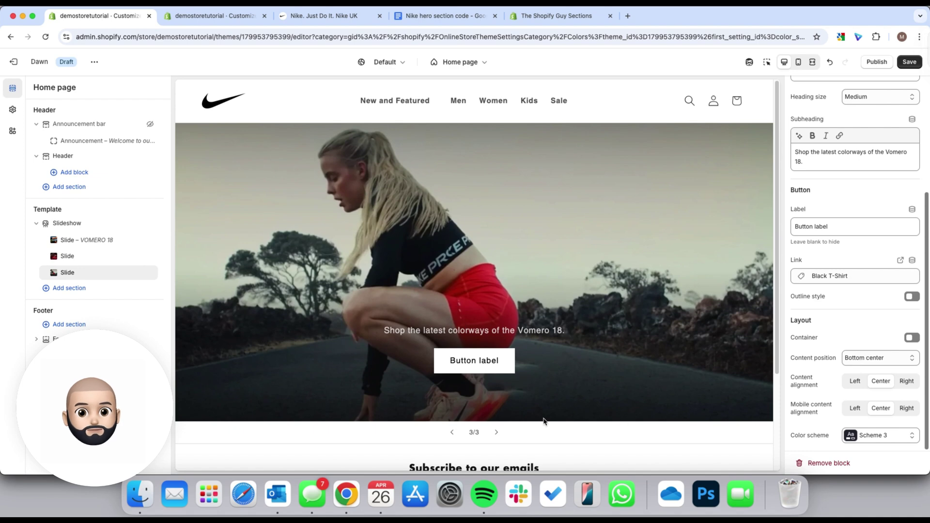
# Cycle through the slides in the preview and compare them with the Nike website's hero and the finished reference theme
pyautogui.click(496, 432)
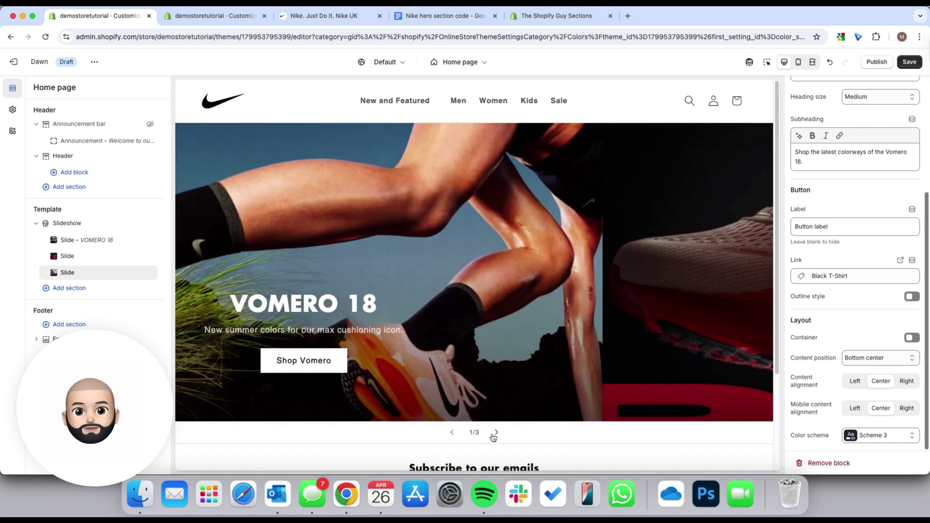
pyautogui.click(493, 436)
pyautogui.click(493, 436)
pyautogui.click(310, 15)
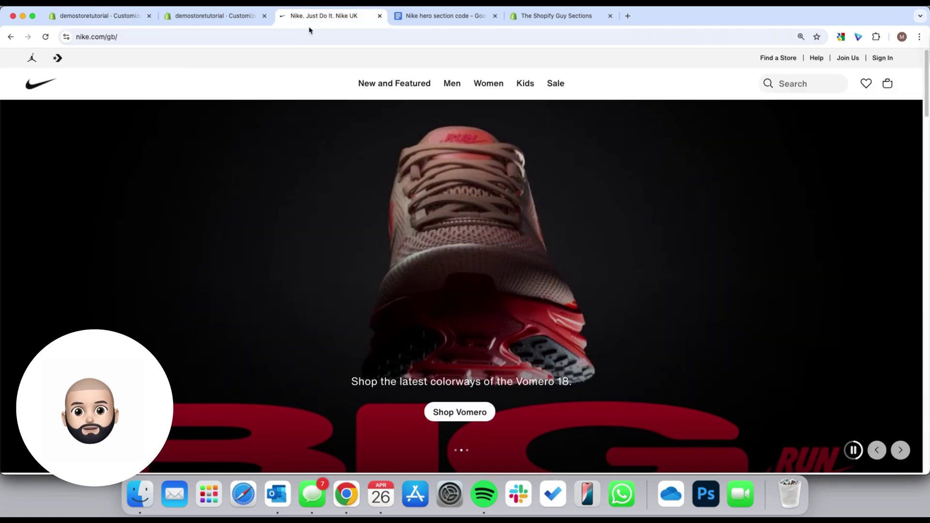
pyautogui.click(876, 450)
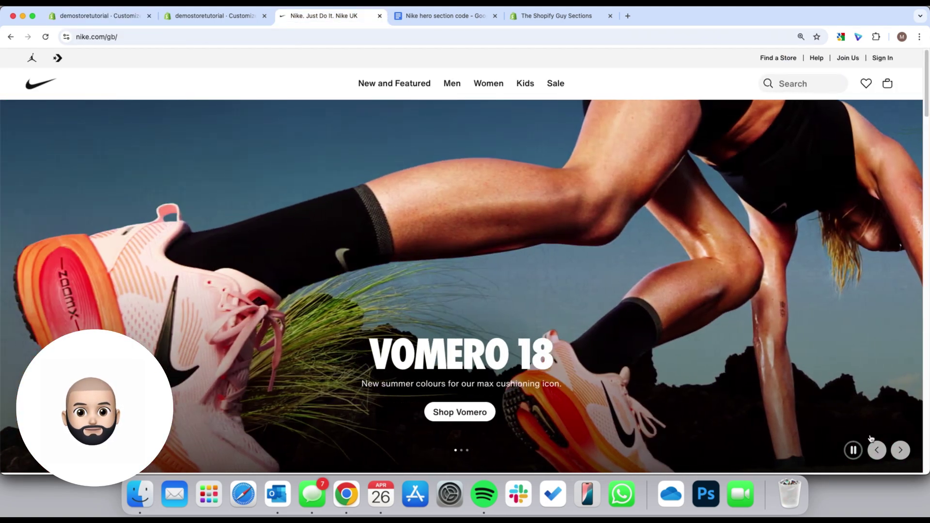
pyautogui.click(899, 449)
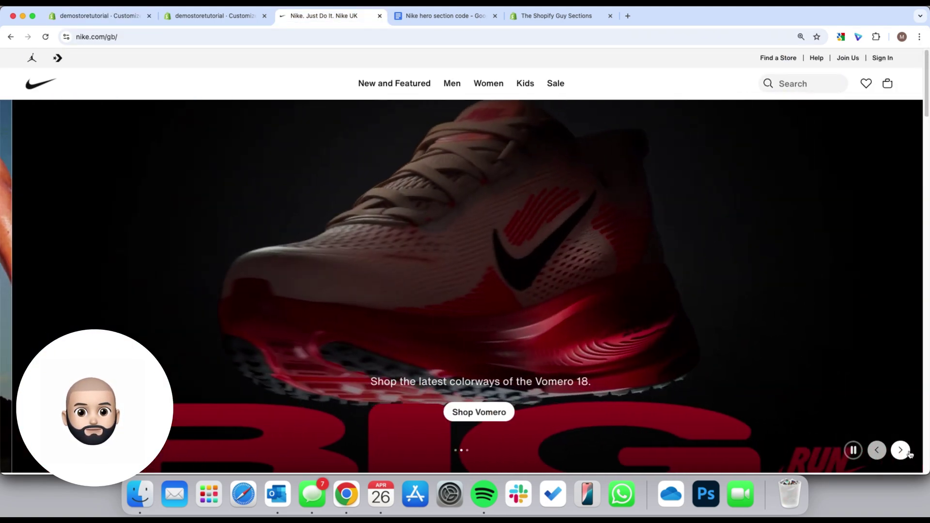
pyautogui.click(905, 451)
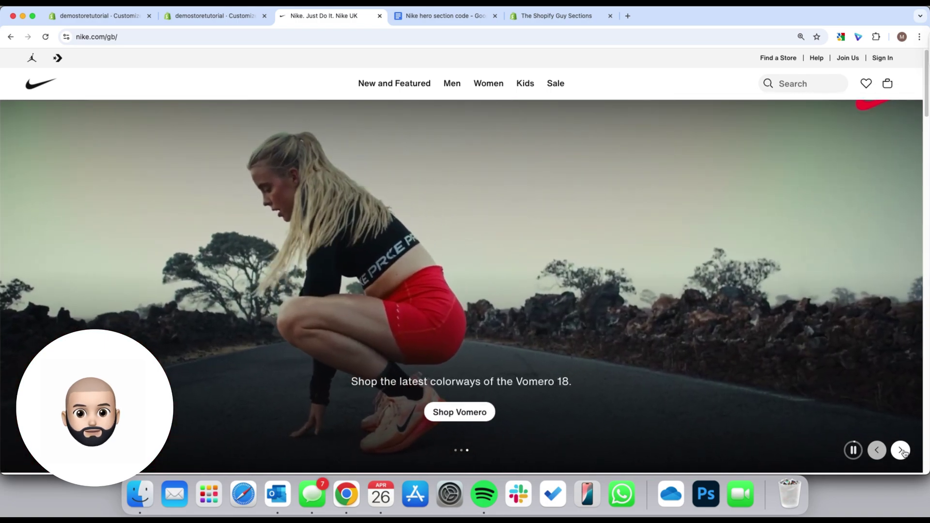
pyautogui.click(901, 450)
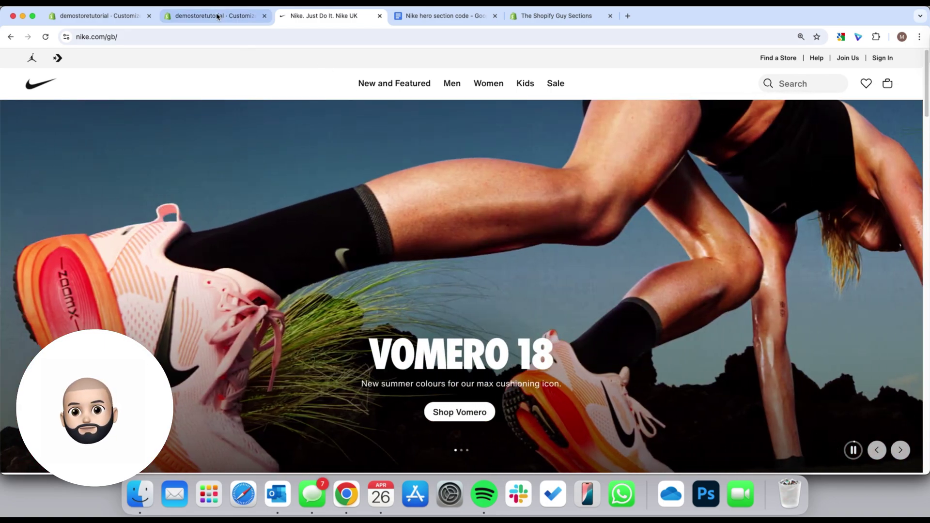
pyautogui.click(220, 16)
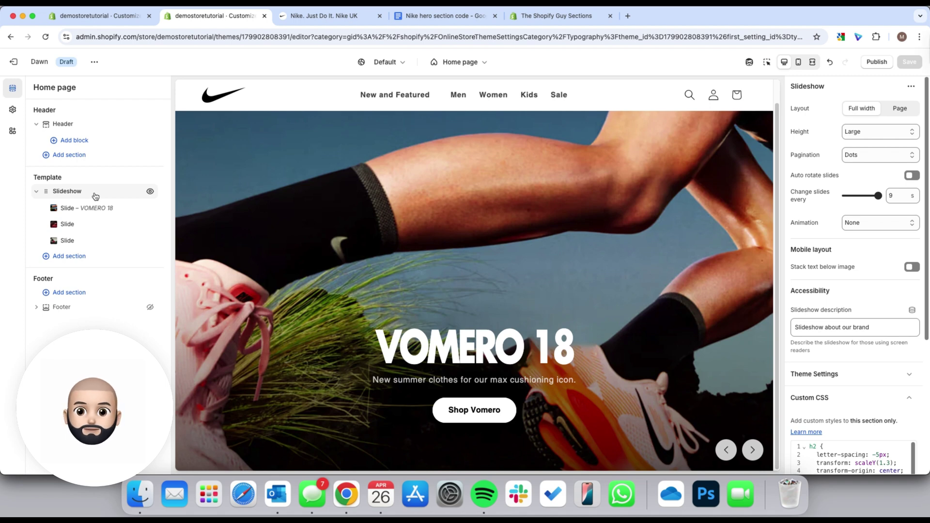
pyautogui.click(112, 16)
# Consult the slideshow section settings in the Nike hero section code document and set the Slideshow layout to Full width
pyautogui.click(90, 226)
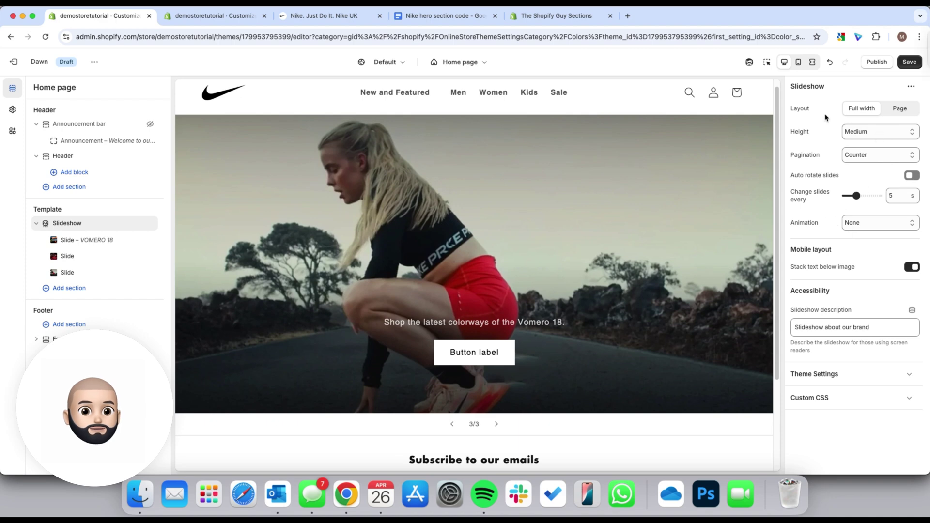
pyautogui.click(450, 17)
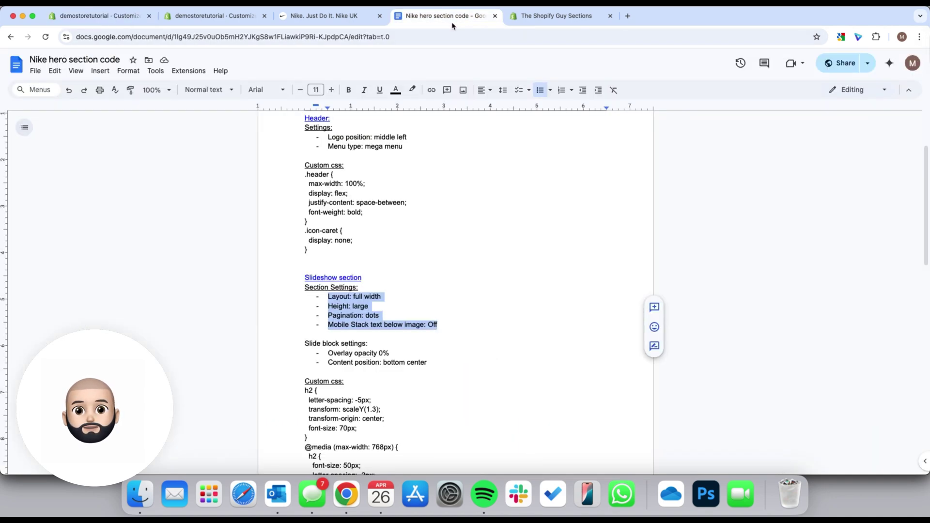
pyautogui.moveTo(306, 288); pyautogui.dragTo(324, 300)
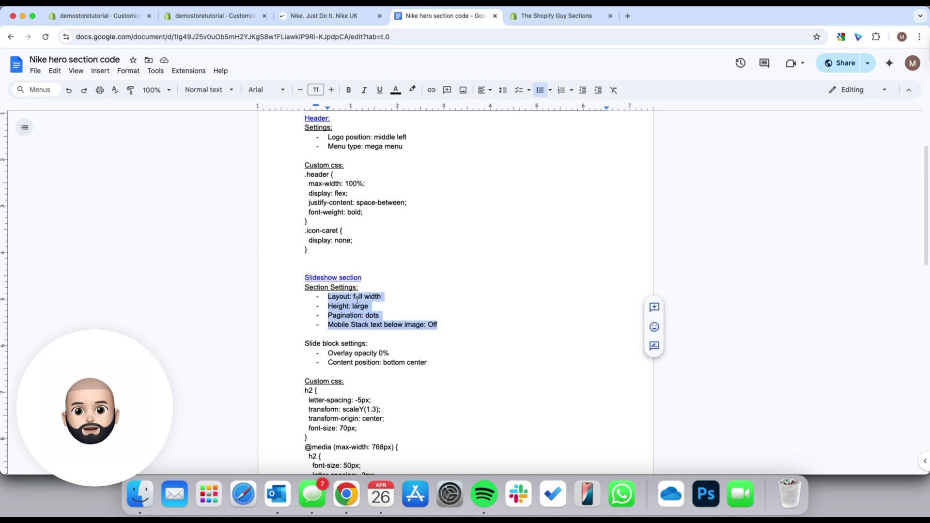
pyautogui.click(114, 18)
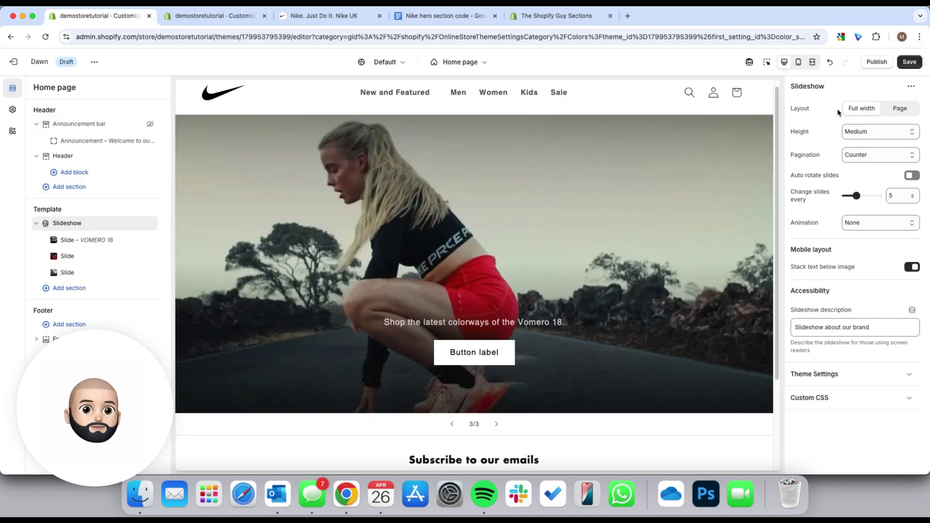
pyautogui.click(854, 113)
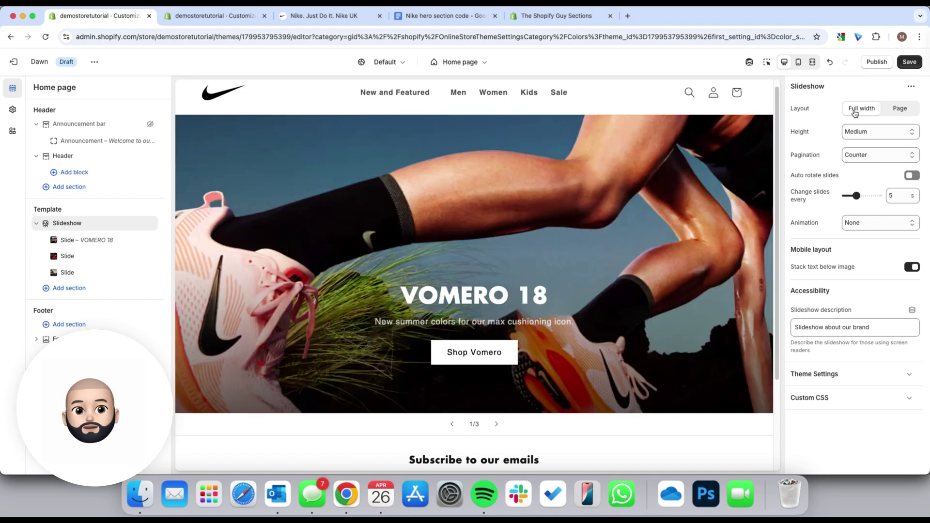
# Set the Slideshow section's height to Large, as listed in the settings document
pyautogui.click(443, 16)
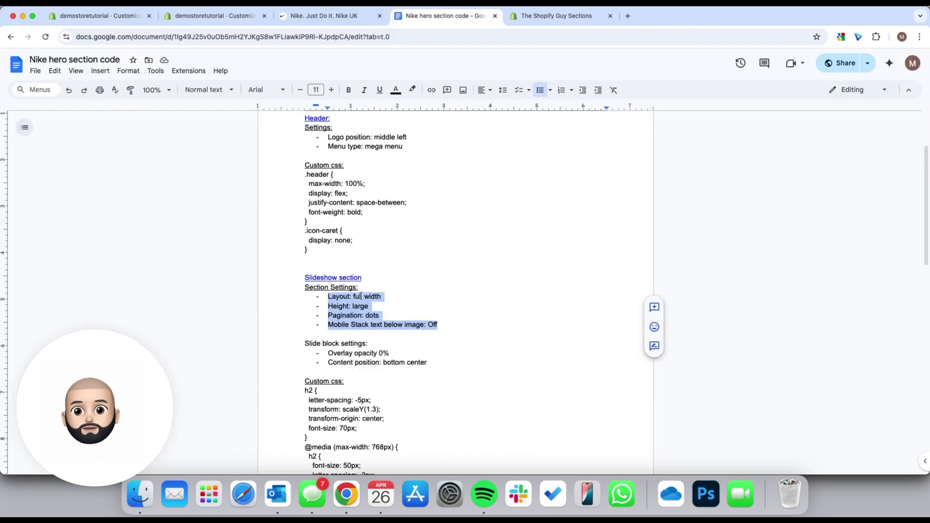
pyautogui.click(119, 16)
pyautogui.click(854, 131)
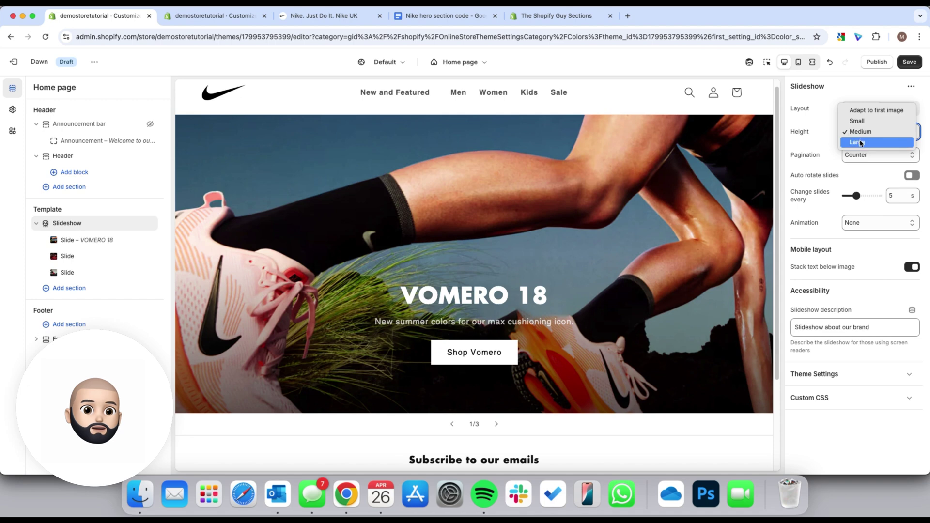
pyautogui.click(854, 141)
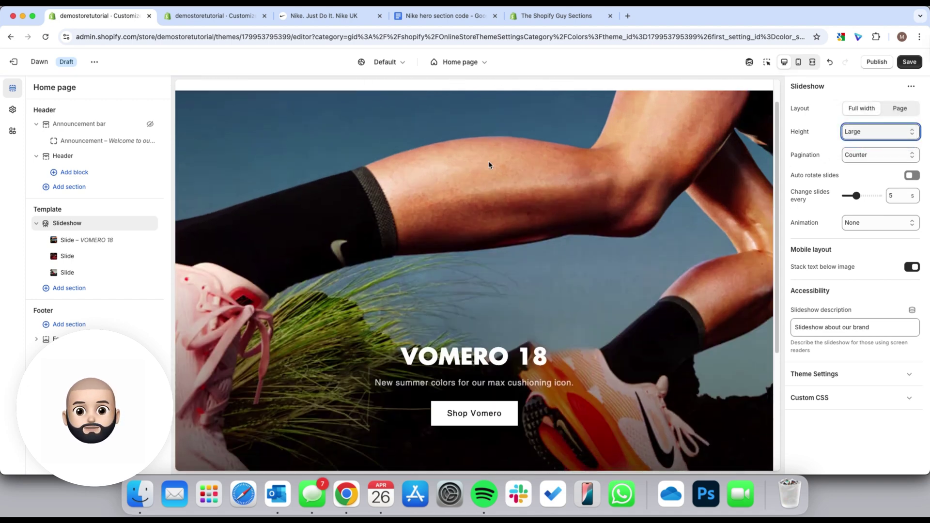
# Set the Slideshow section's pagination to Dots, following the settings document
pyautogui.click(444, 17)
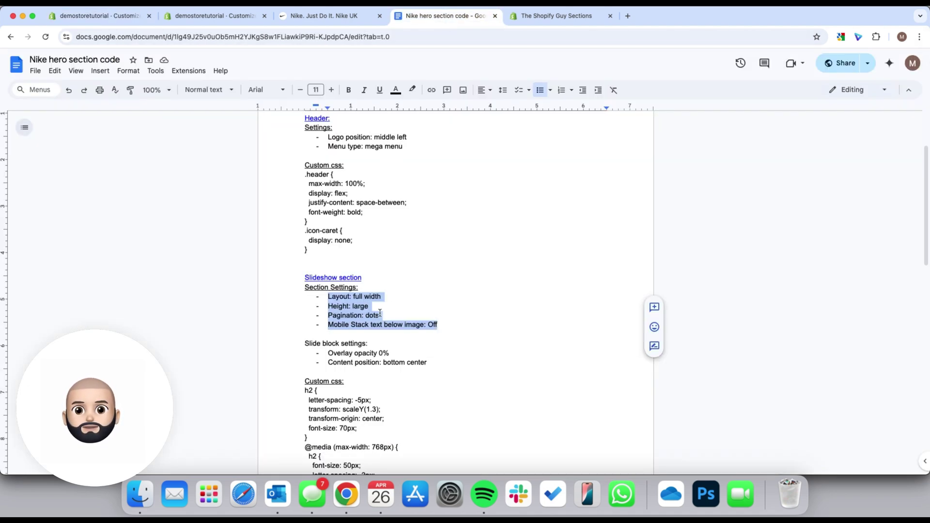
pyautogui.click(111, 17)
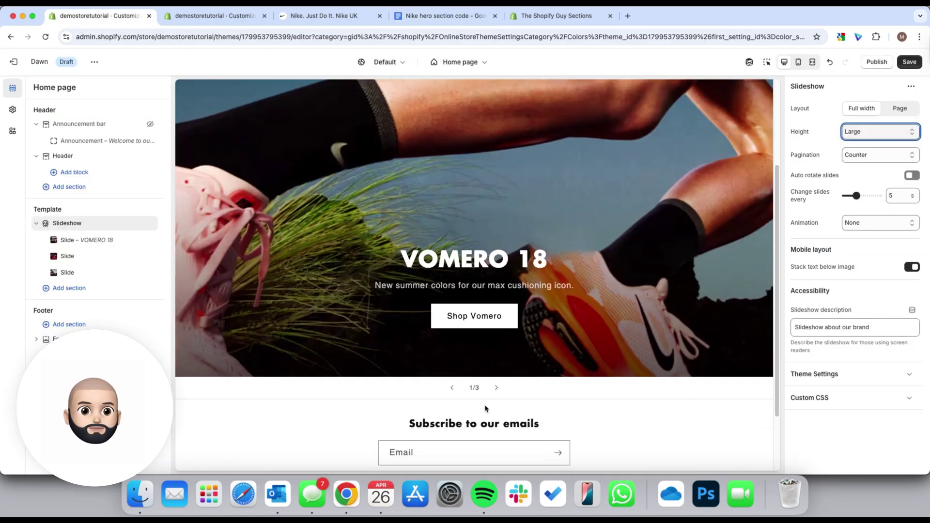
pyautogui.click(798, 156)
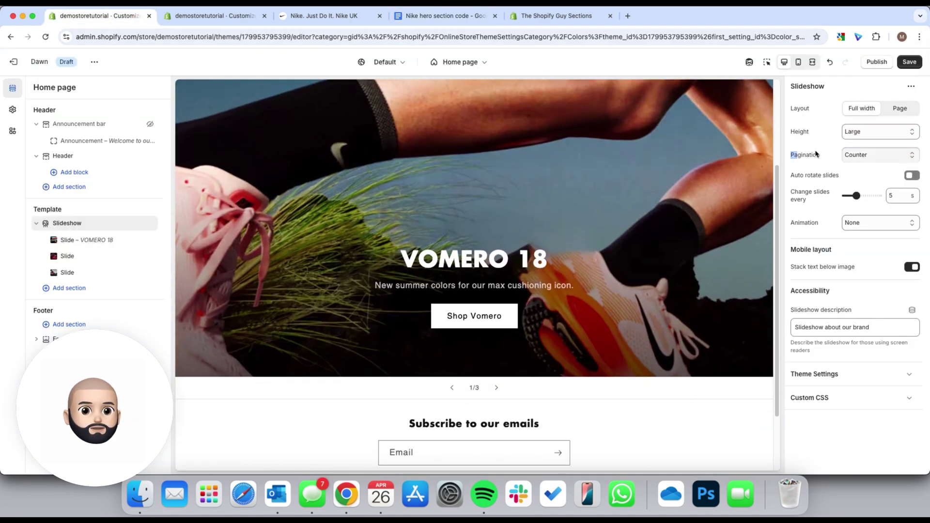
pyautogui.click(901, 155)
pyautogui.click(891, 142)
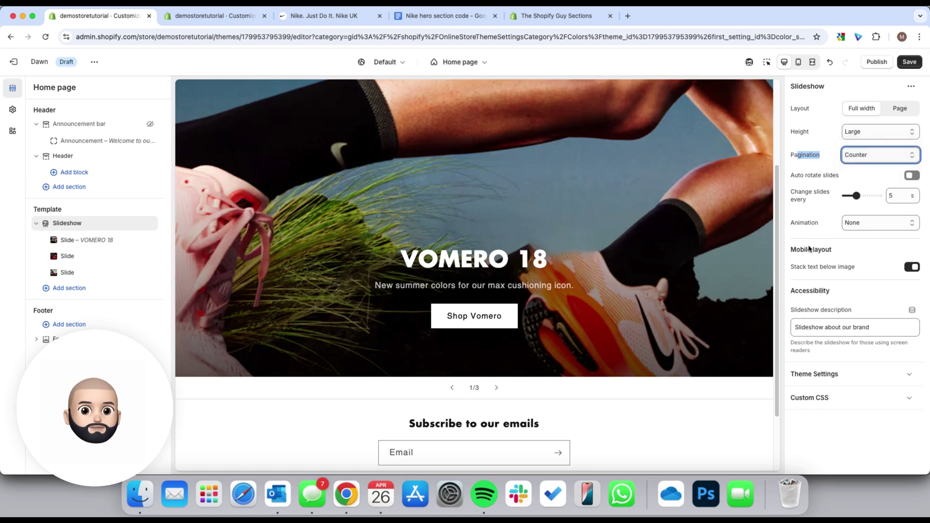
# Turn off stacking text below the image on mobile, as the document specifies, and switch the preview to the mobile view
pyautogui.click(442, 16)
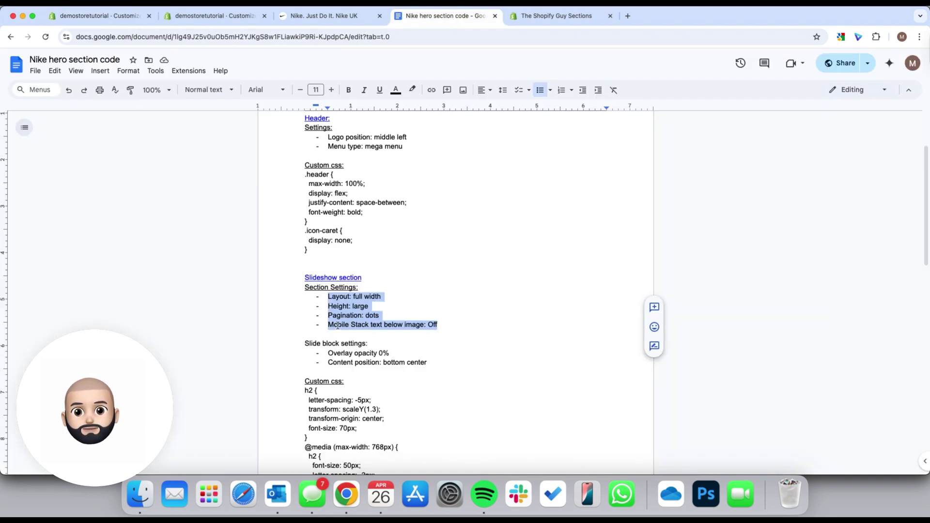
pyautogui.click(127, 20)
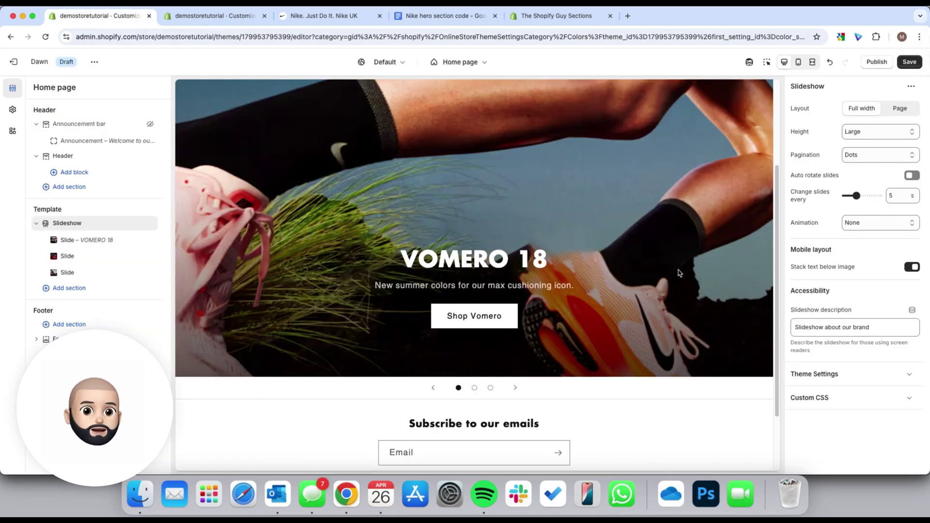
pyautogui.click(797, 246)
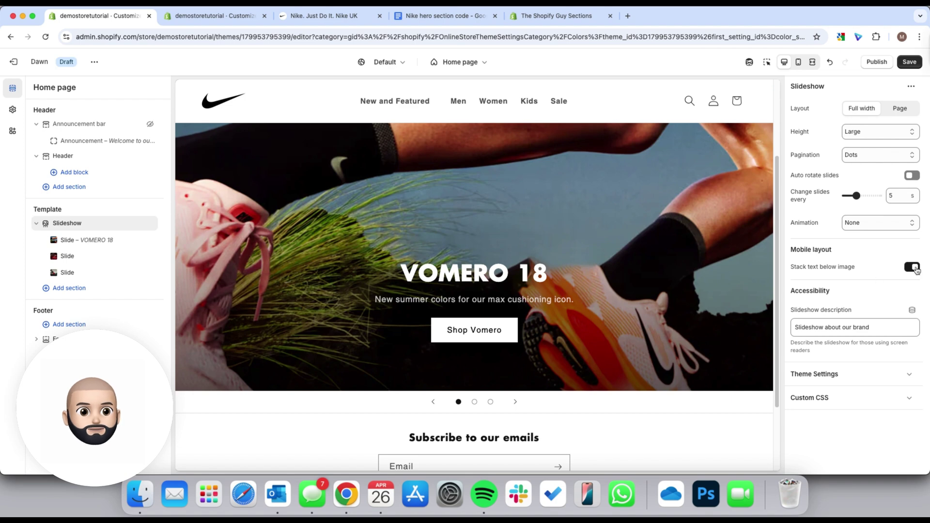
pyautogui.click(915, 269)
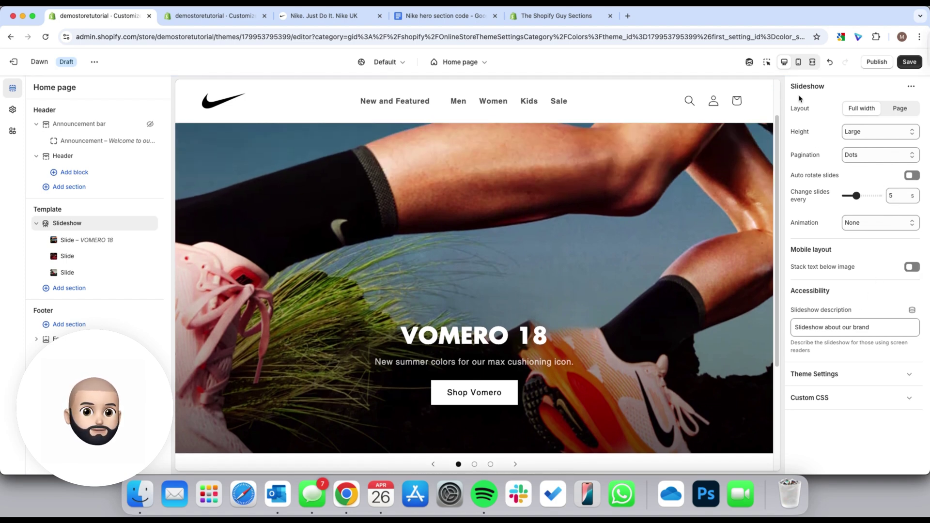
pyautogui.click(798, 62)
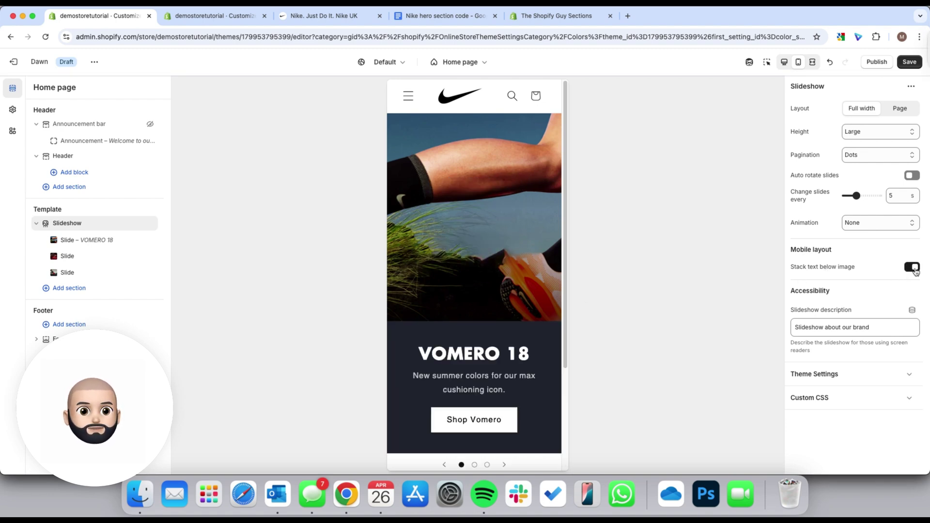
# Disable the mobile layout's text stacking for the Slideshow, return the preview to desktop view and save the theme
pyautogui.click(913, 269)
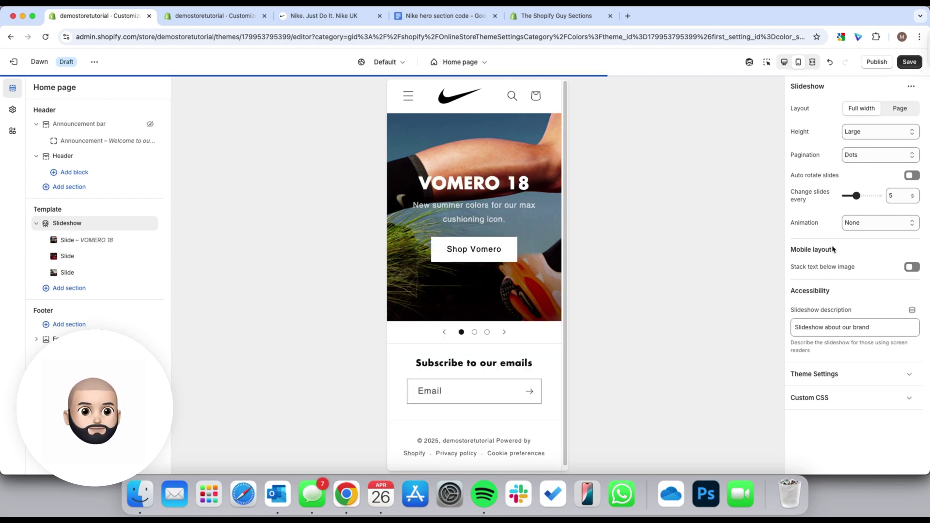
pyautogui.click(784, 62)
pyautogui.click(909, 62)
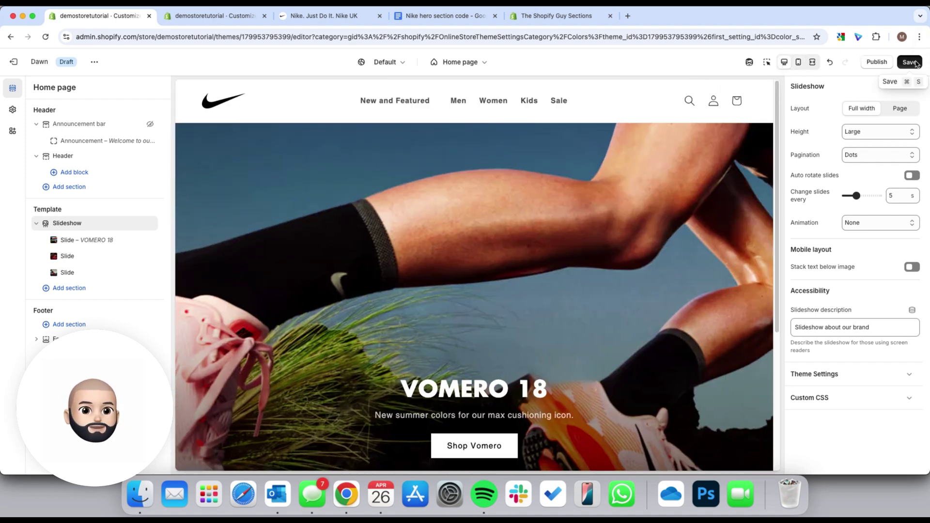
# Examine the saved slideshow in the desktop preview and in the full-width preview
pyautogui.scroll(-3, 533, 246)
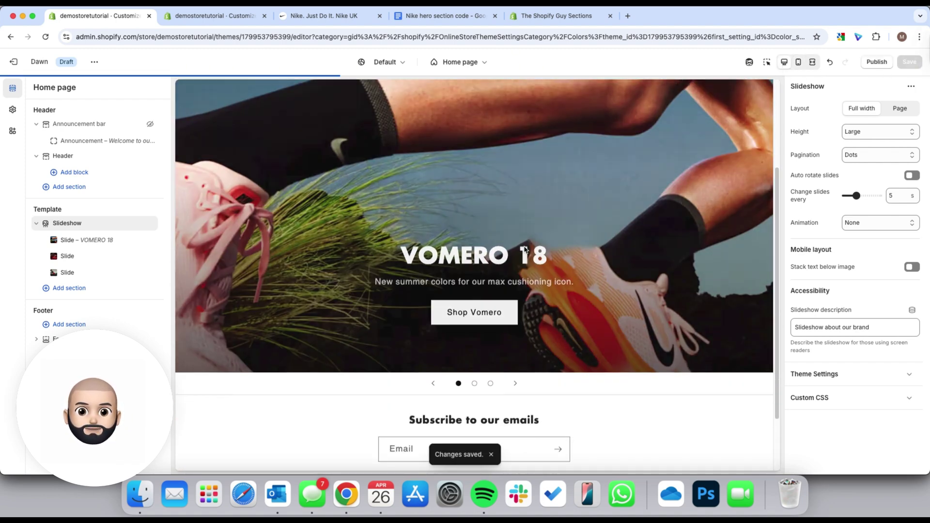
pyautogui.scroll(2, 710, 315)
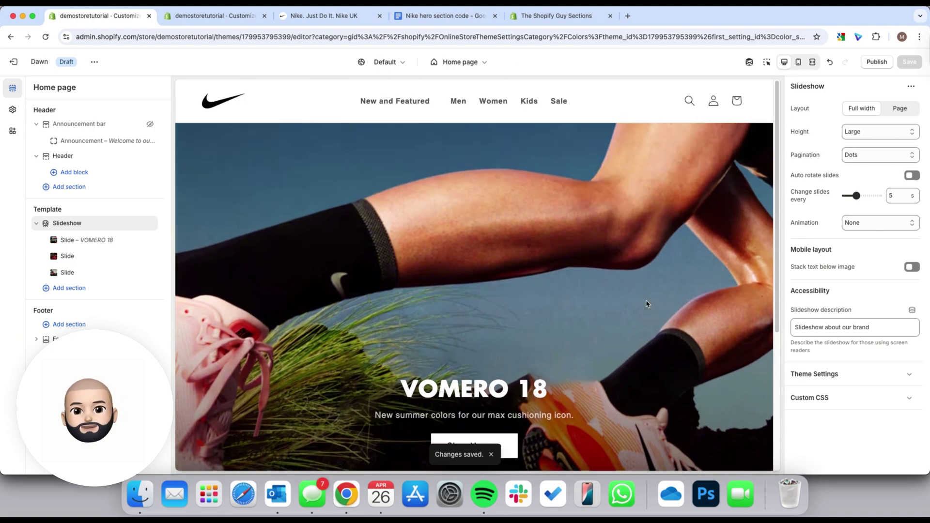
pyautogui.scroll(-2, 649, 290)
pyautogui.click(812, 61)
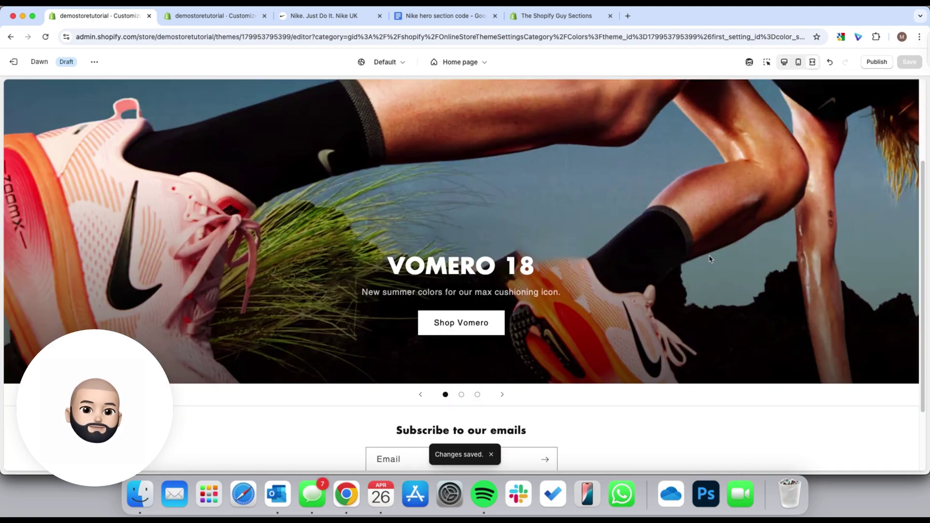
pyautogui.scroll(2, 692, 266)
pyautogui.scroll(-2, 692, 267)
pyautogui.scroll(2, 693, 266)
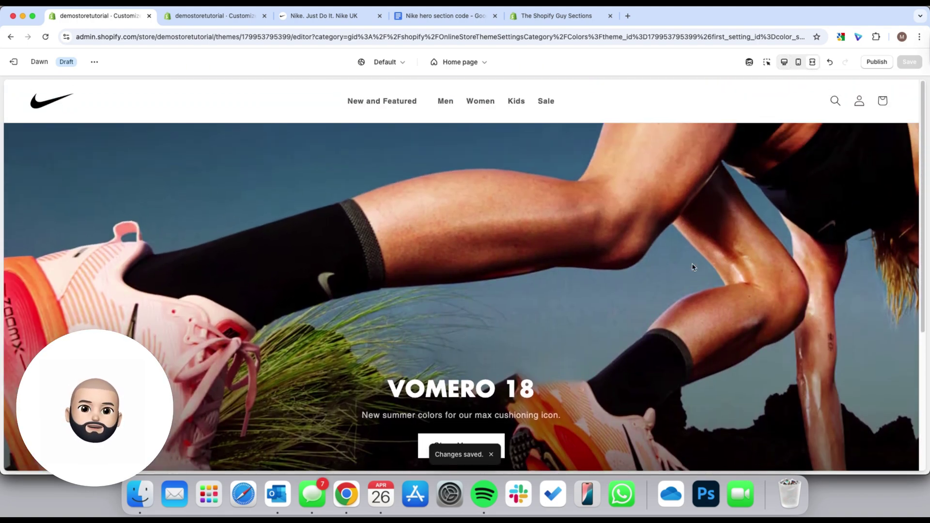
# Compare the first slide's heading, button and pagination placement with the hero on the Nike website
pyautogui.click(326, 16)
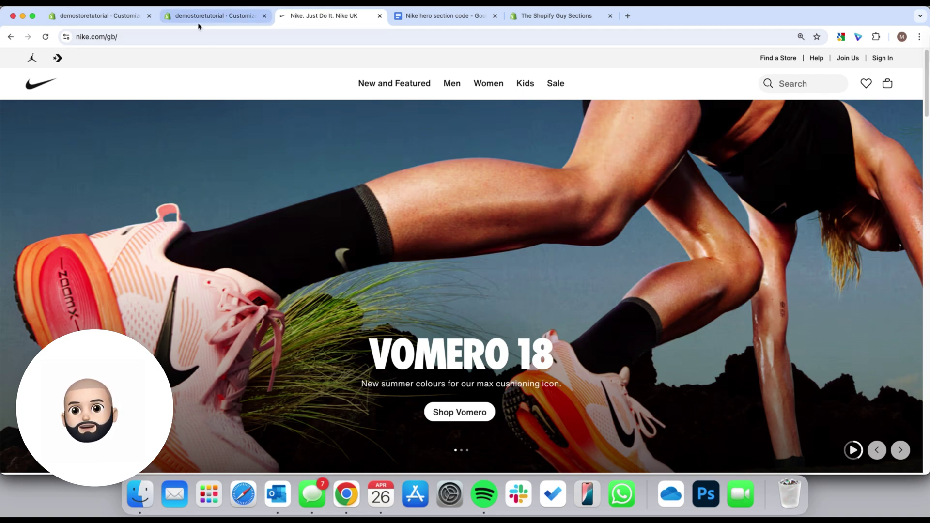
pyautogui.click(118, 23)
pyautogui.scroll(-2, 762, 280)
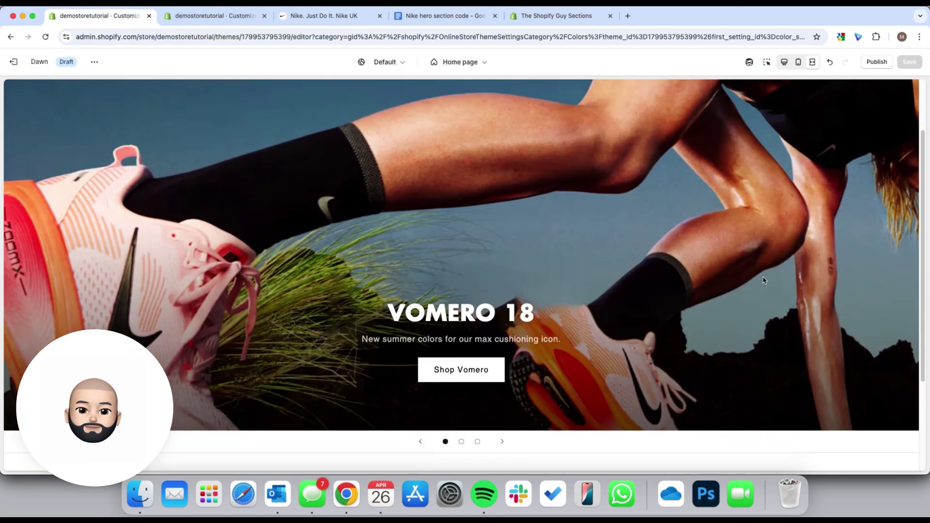
pyautogui.moveTo(366, 306); pyautogui.dragTo(534, 315)
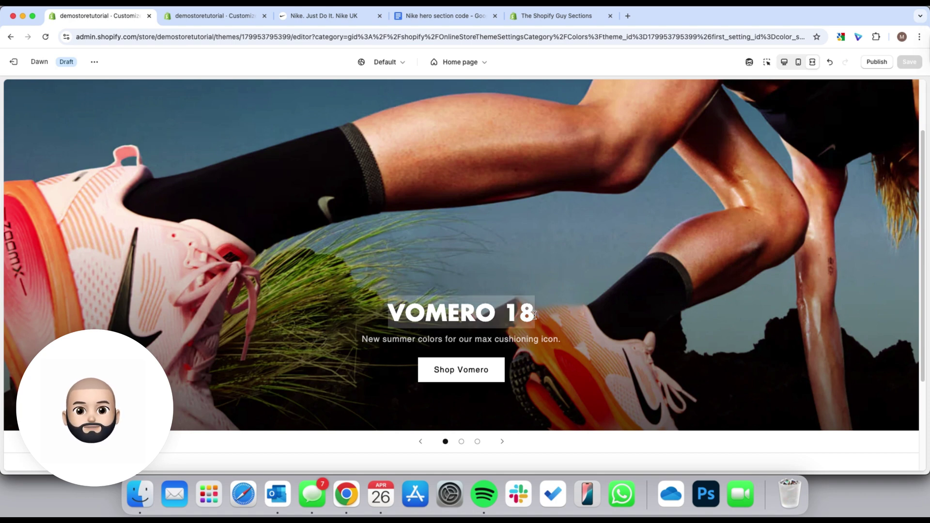
pyautogui.click(535, 315)
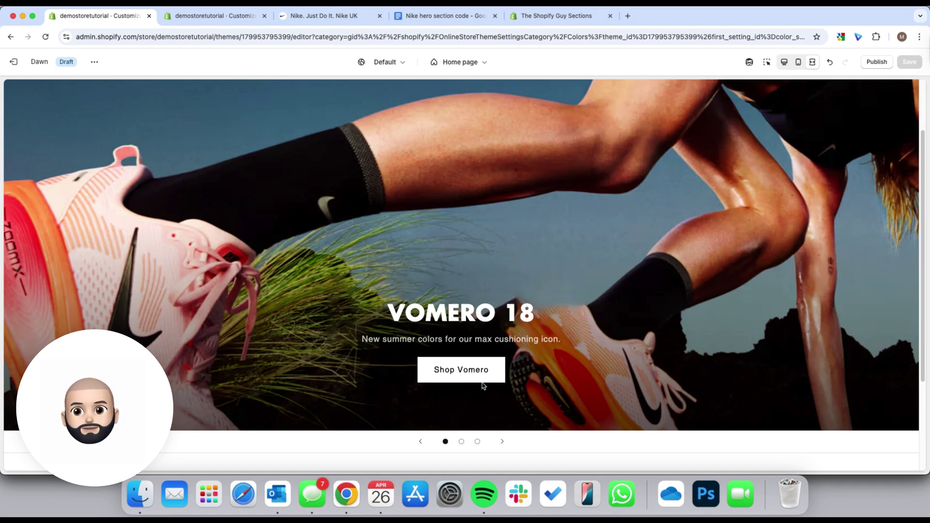
pyautogui.scroll(1, 478, 373)
pyautogui.scroll(-4, 500, 371)
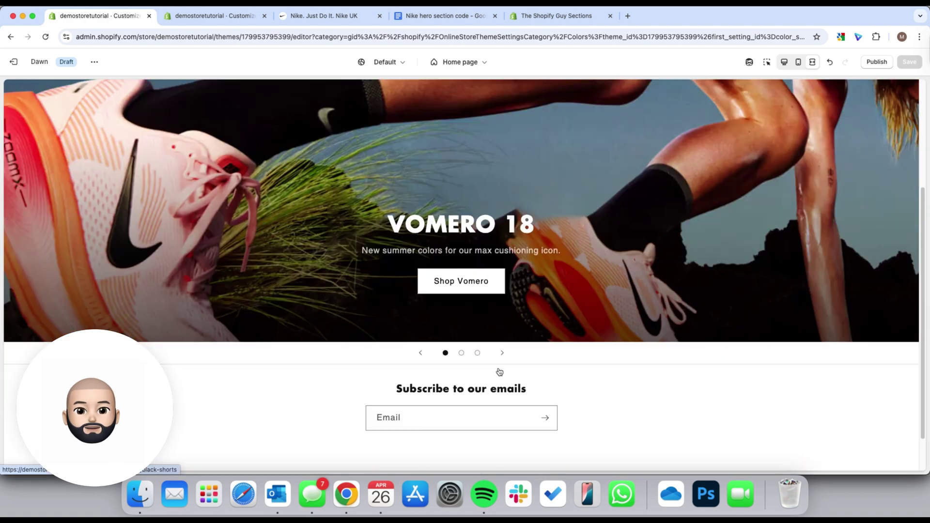
pyautogui.scroll(-1, 499, 372)
pyautogui.scroll(2, 416, 321)
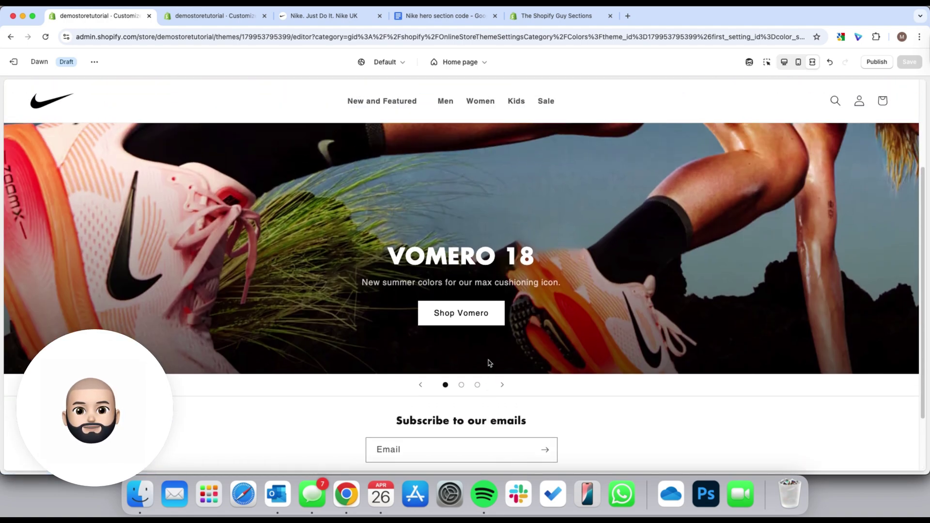
# Go through the preview's slides and compare them with the Nike website and the finished demo theme, ending on the first slide
pyautogui.click(462, 387)
pyautogui.click(478, 387)
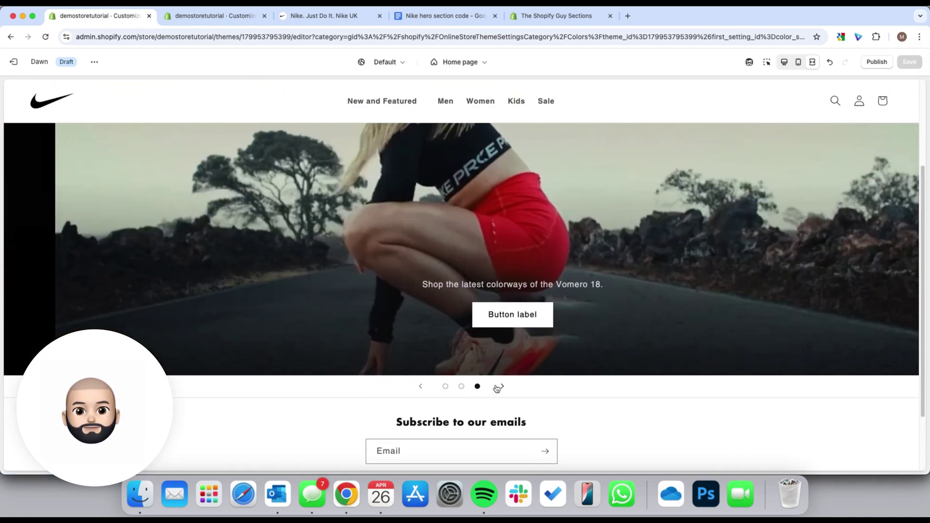
pyautogui.click(445, 386)
pyautogui.click(501, 386)
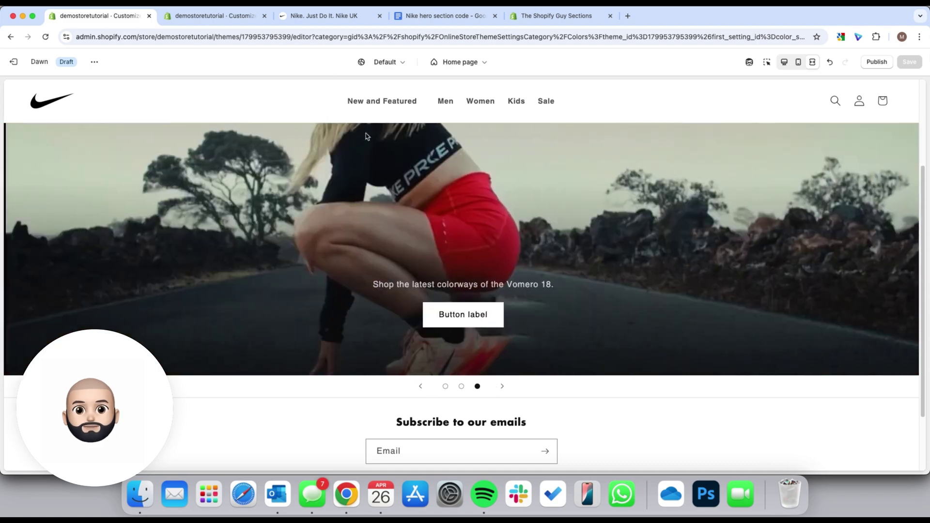
pyautogui.click(320, 16)
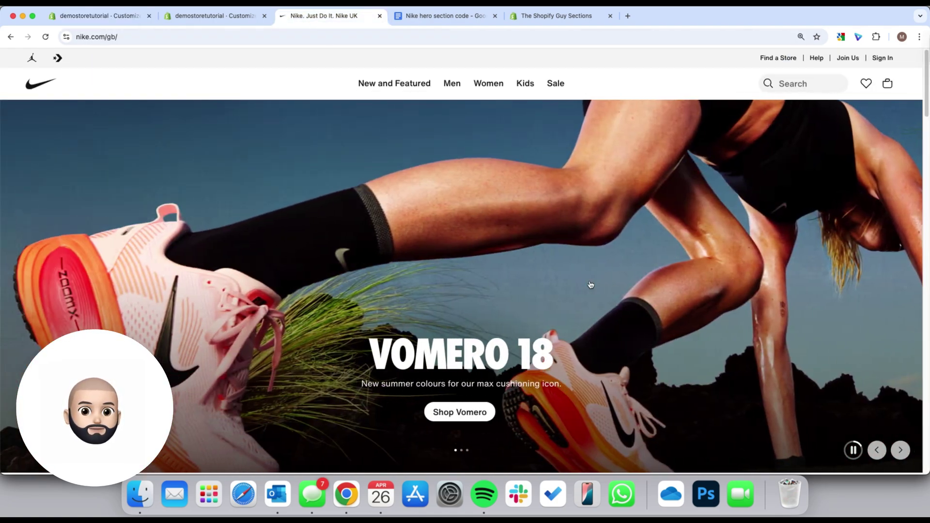
pyautogui.click(228, 16)
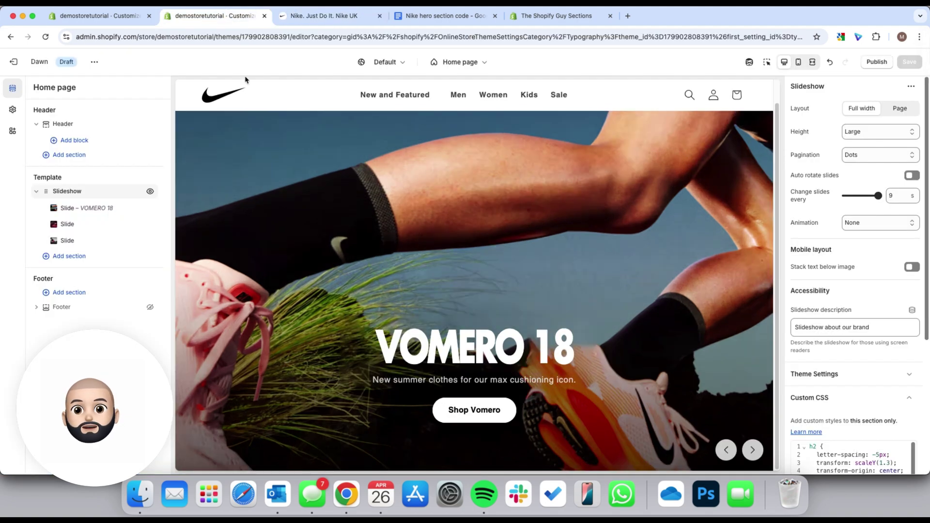
pyautogui.click(97, 16)
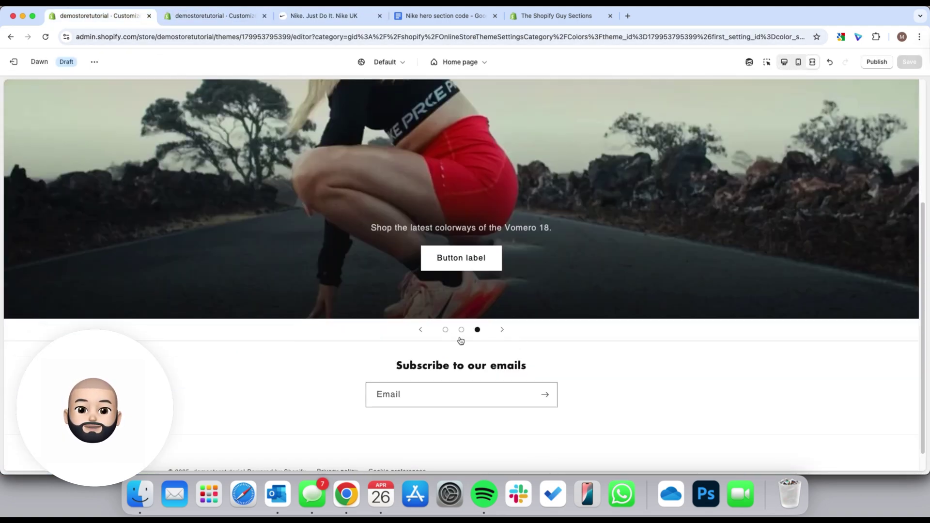
pyautogui.click(442, 328)
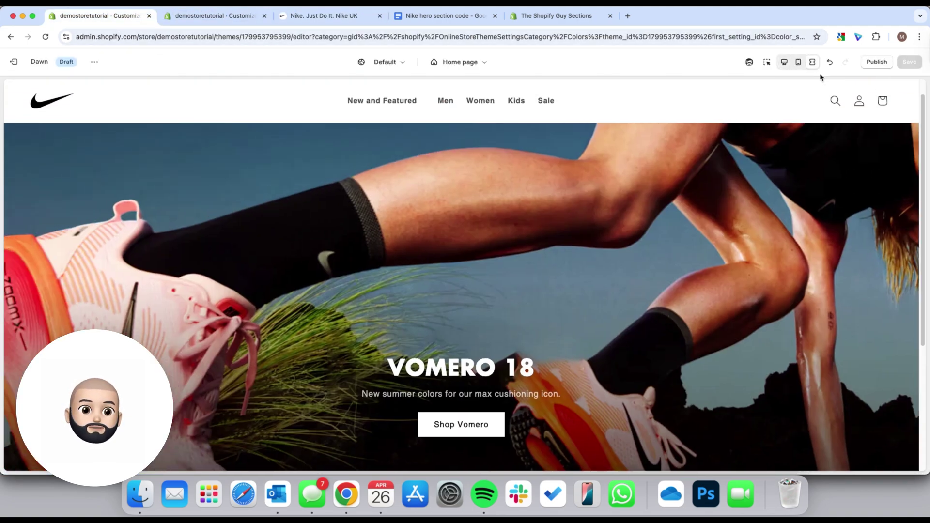
# Leave the full-width preview and check the slide navigation and first slide's layout with the section settings open
pyautogui.click(812, 61)
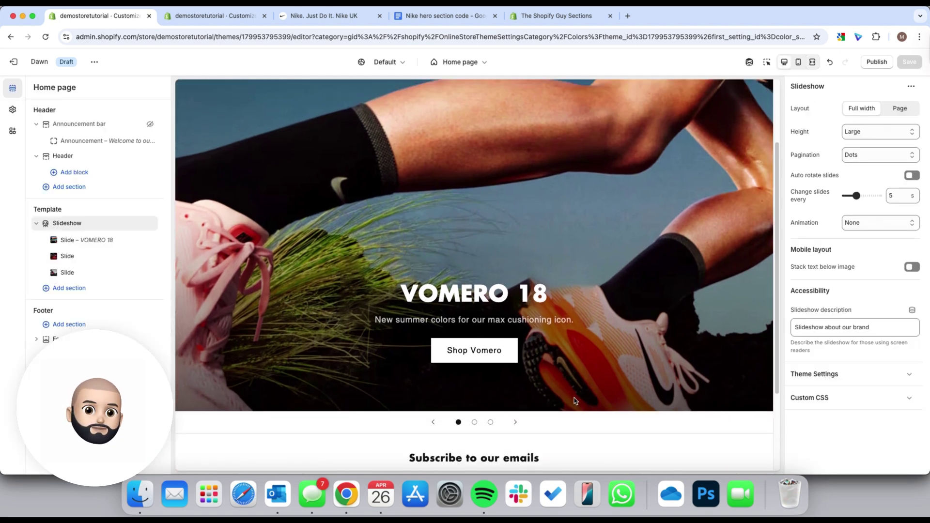
pyautogui.click(480, 421)
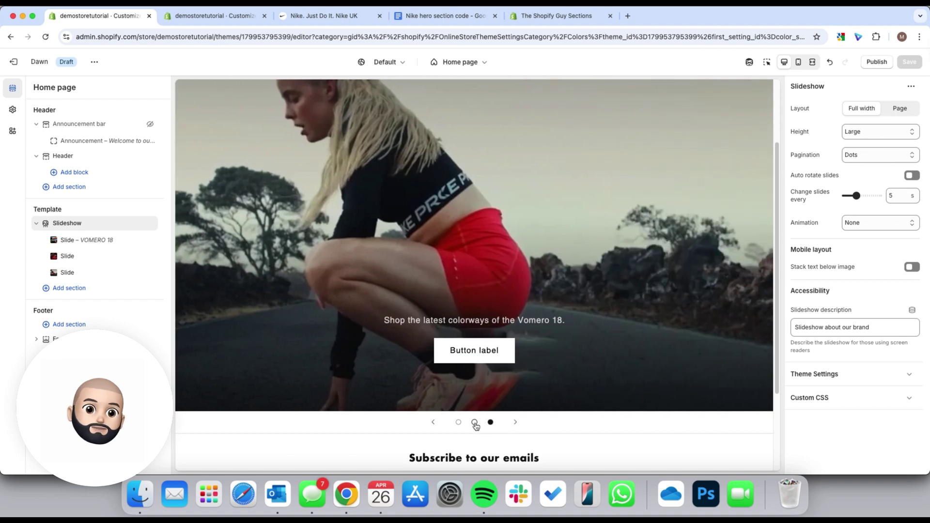
pyautogui.click(459, 422)
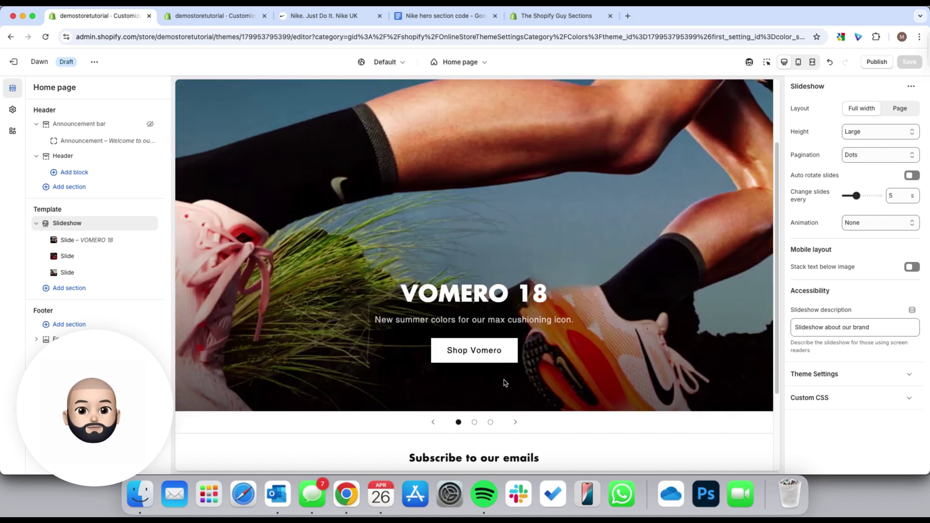
pyautogui.scroll(3, 397, 338)
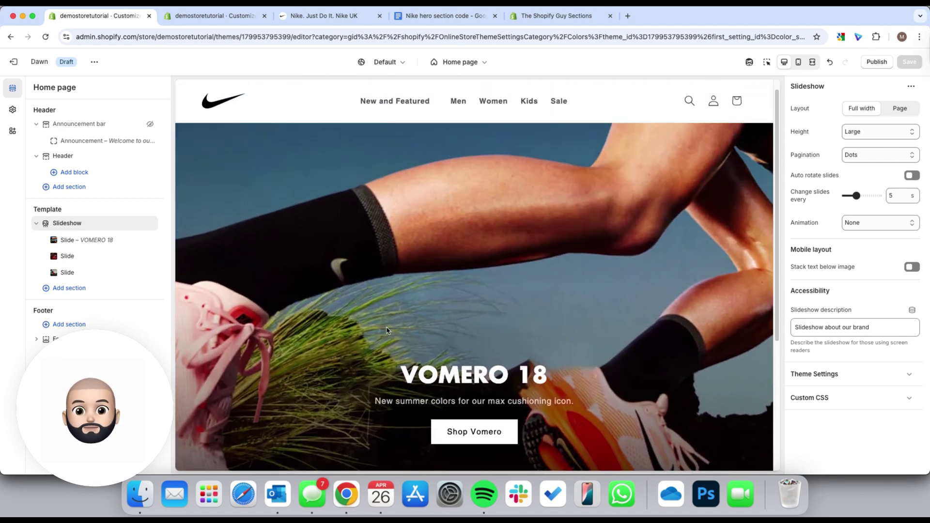
pyautogui.scroll(-2, 448, 270)
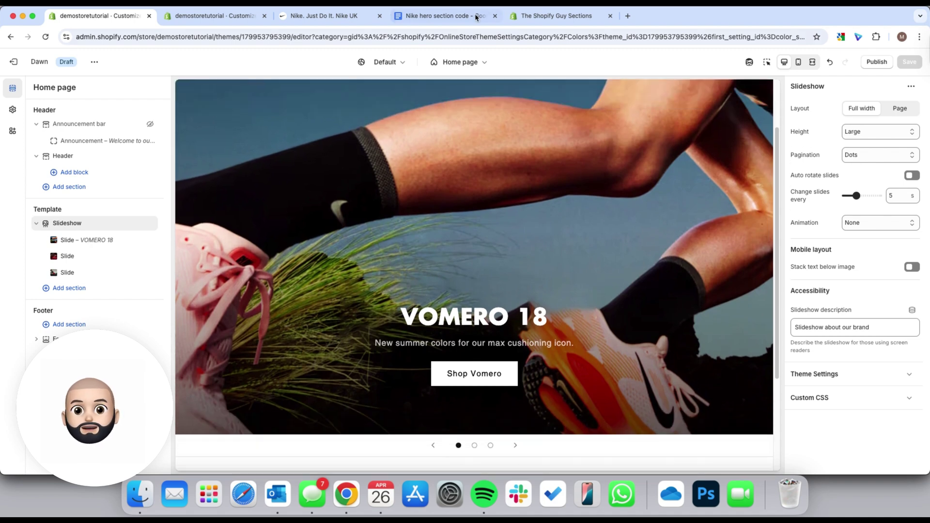
# Look over the custom sections offered on The Shopify Guy Sections store and close that page
pyautogui.click(546, 16)
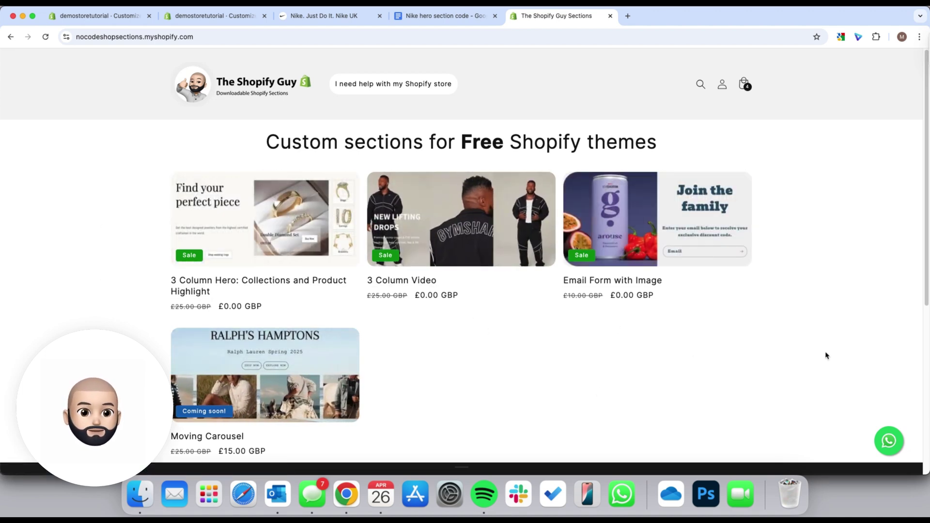
pyautogui.scroll(-3, 729, 355)
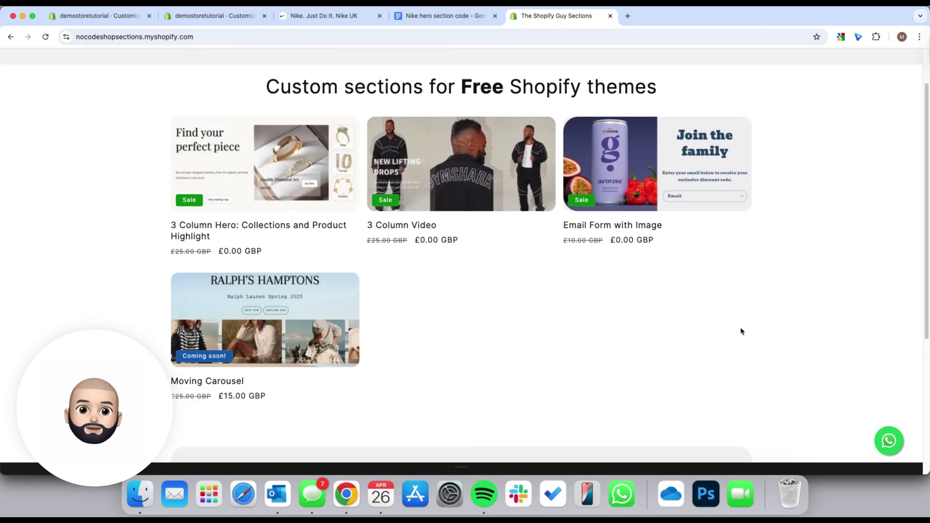
pyautogui.scroll(3, 741, 331)
pyautogui.click(297, 16)
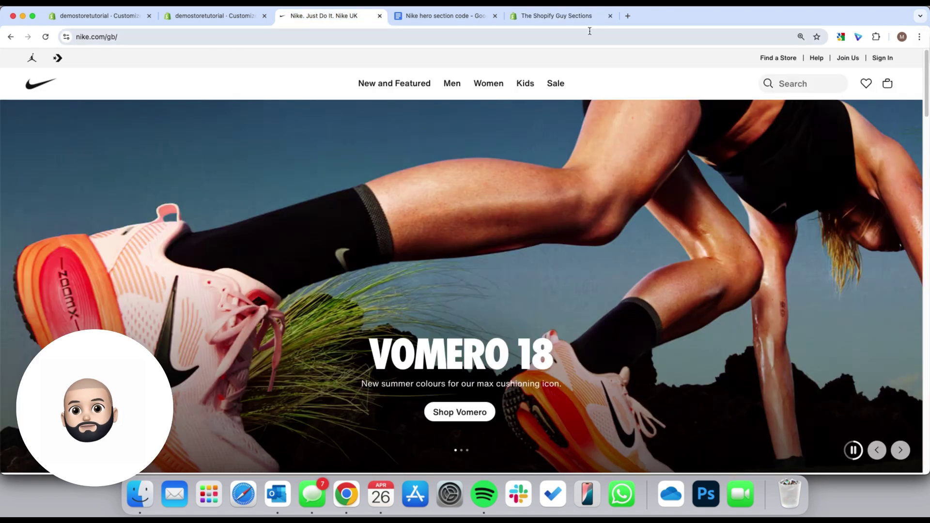
pyautogui.click(611, 16)
# Copy the slideshow's complete custom CSS, from the h2 rule through the .button rule, from the Nike hero section code document
pyautogui.click(219, 19)
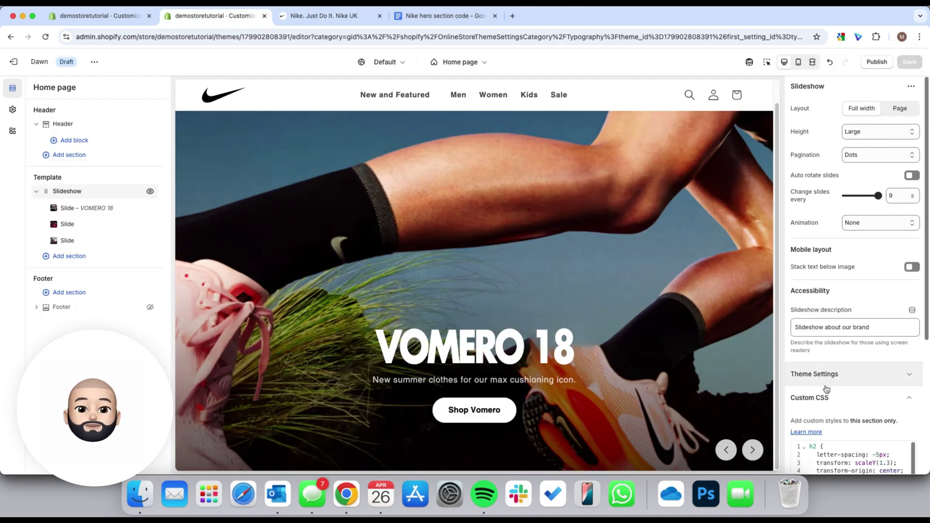
pyautogui.click(97, 16)
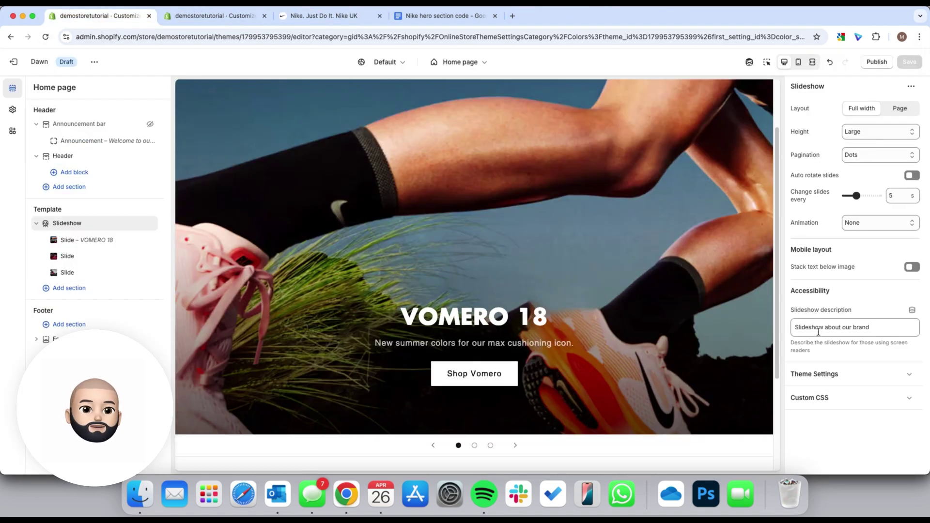
pyautogui.click(414, 16)
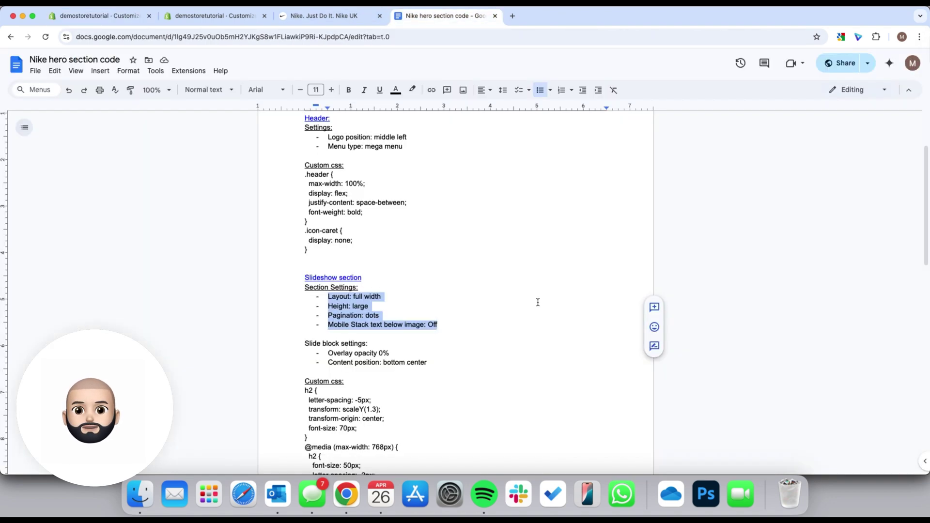
pyautogui.scroll(-2, 542, 310)
pyautogui.click(435, 305)
pyautogui.scroll(-2, 468, 296)
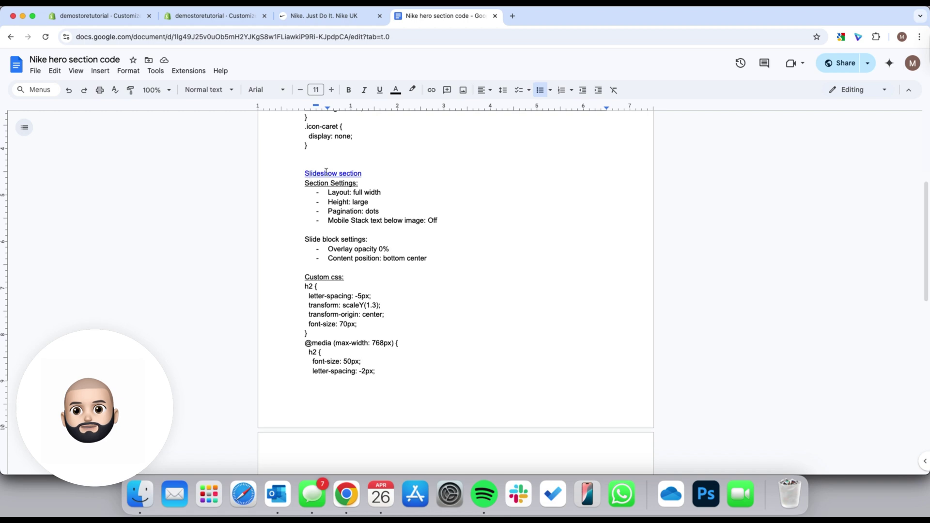
pyautogui.scroll(-3, 388, 250)
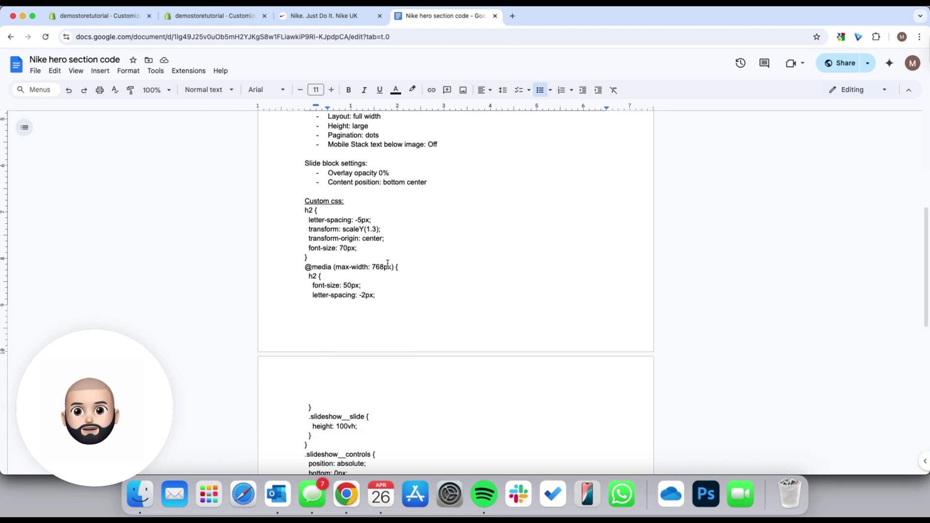
pyautogui.scroll(-1, 358, 237)
pyautogui.moveTo(305, 196); pyautogui.dragTo(357, 418)
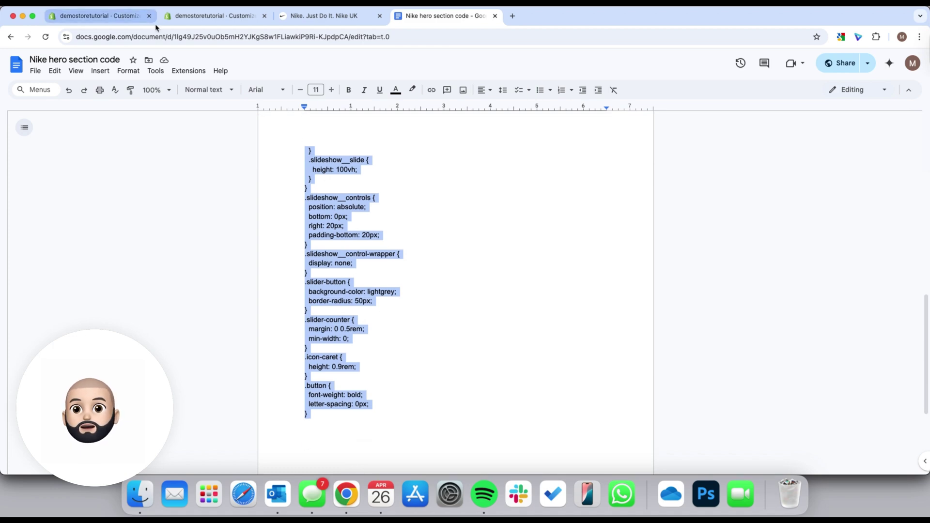
# Paste the copied rules from the code document into the Slideshow section's custom CSS
pyautogui.click(115, 16)
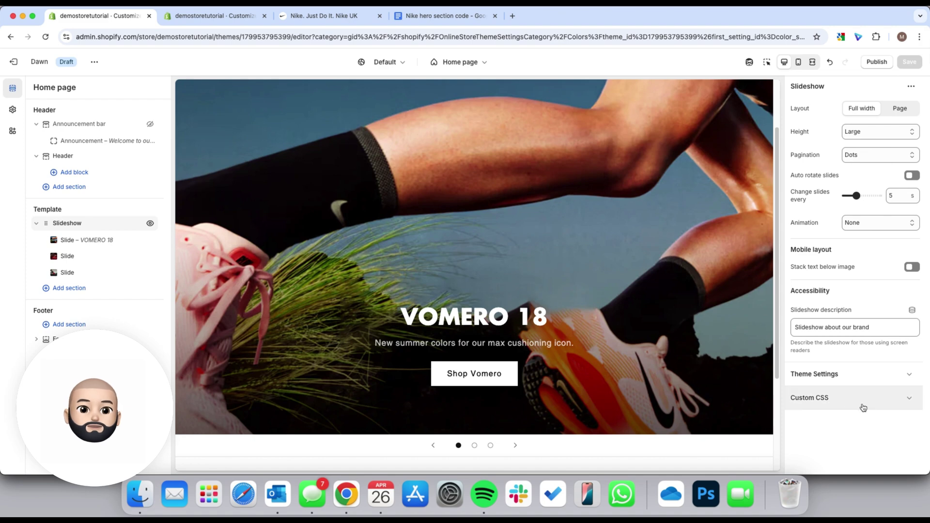
pyautogui.click(834, 400)
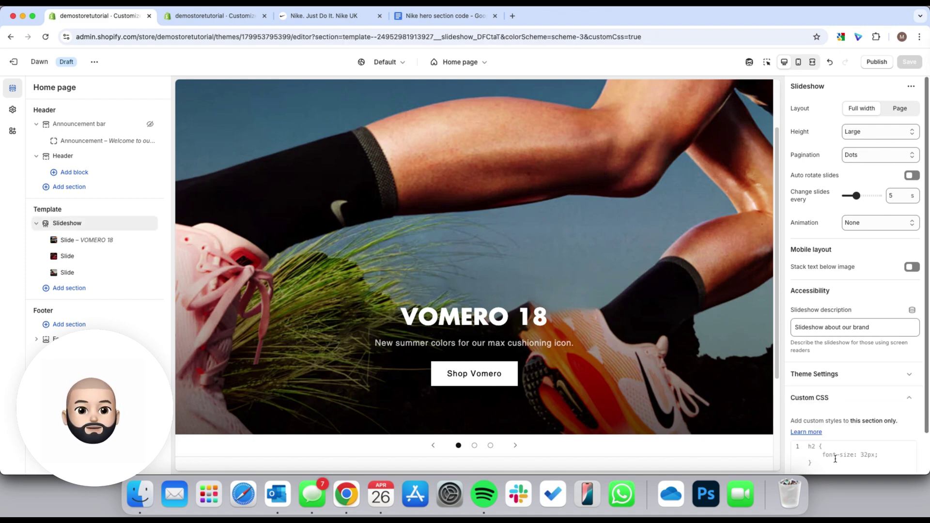
pyautogui.scroll(-2, 829, 441)
pyautogui.click(825, 401)
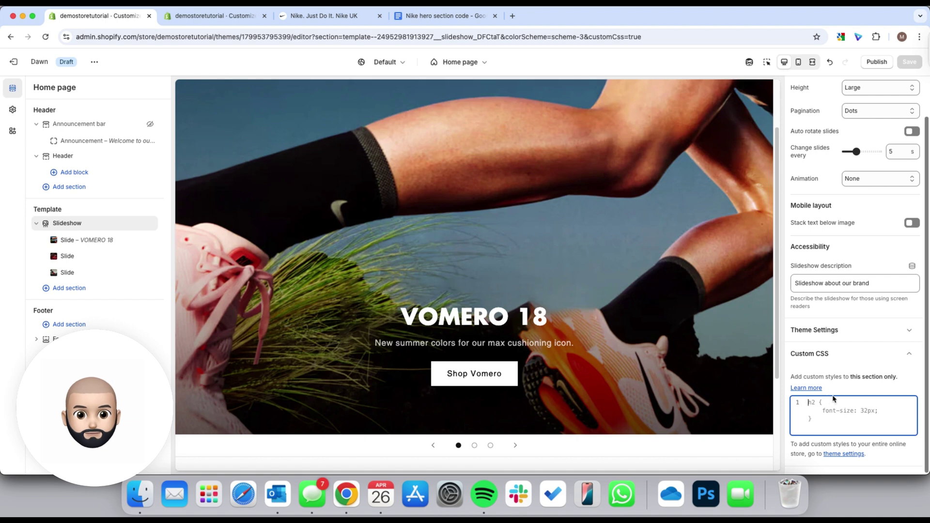
pyautogui.press('super+v')
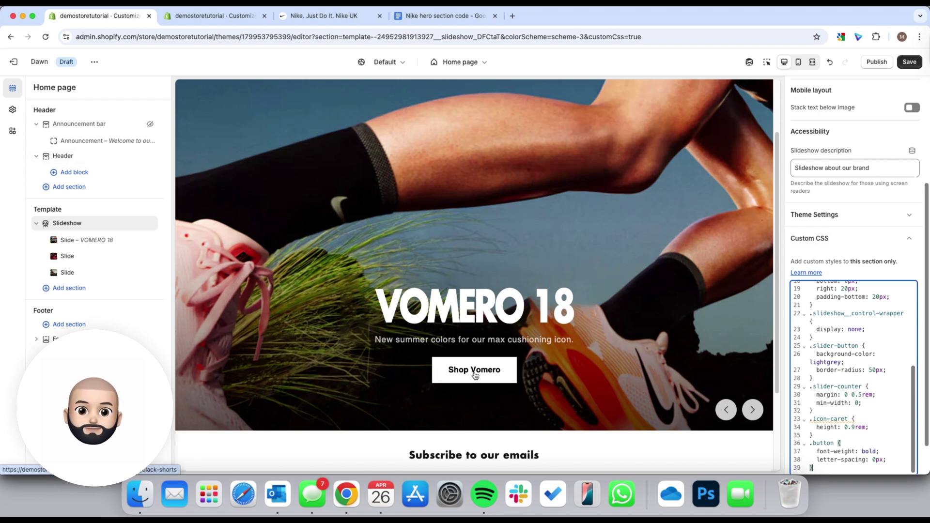
# Set the corner radius of the theme's buttons to 40 px and return to the home page sections
pyautogui.click(13, 110)
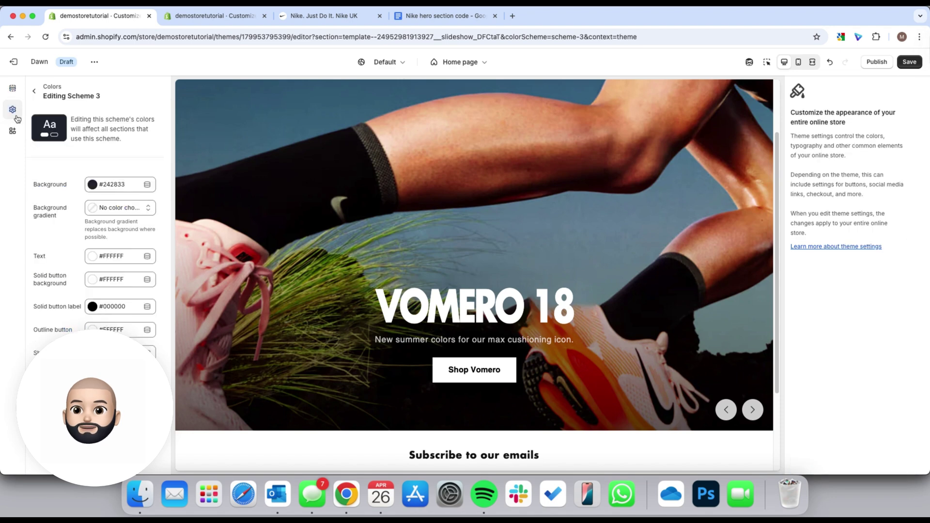
pyautogui.click(33, 94)
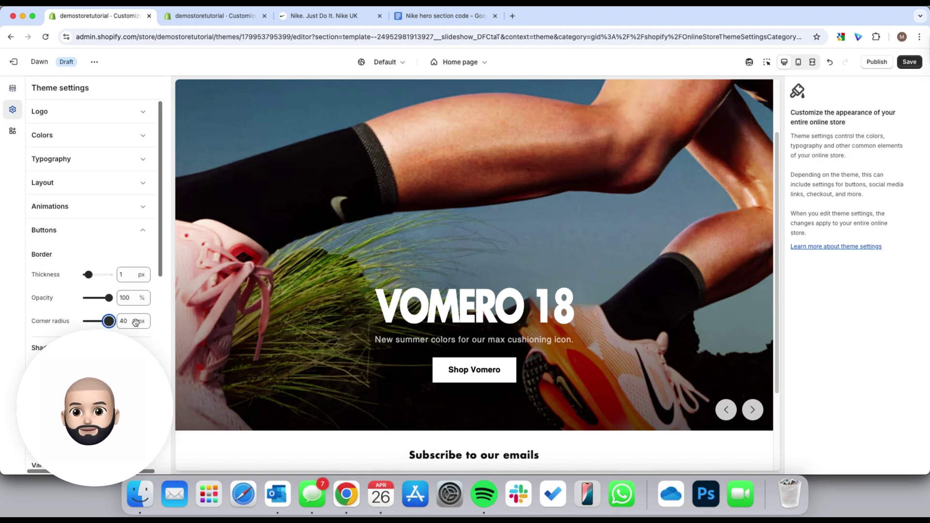
pyautogui.press('super+s')
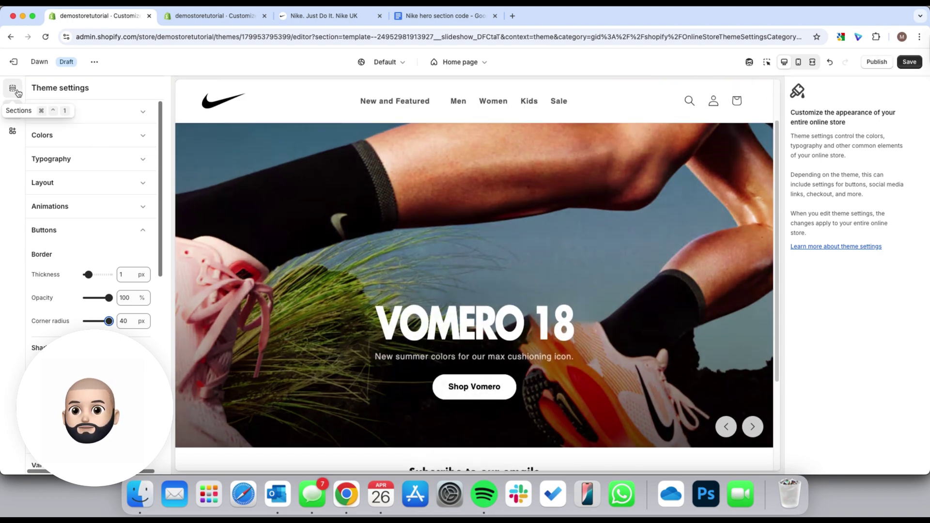
pyautogui.click(18, 92)
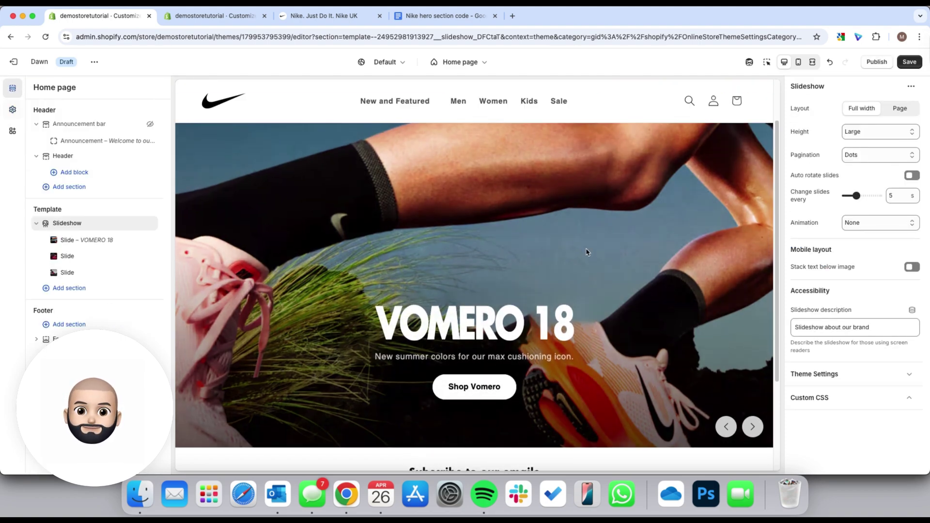
# Compare the Nike website's first slide and header with the theme's full-width preview, and leave that preview
pyautogui.click(276, 17)
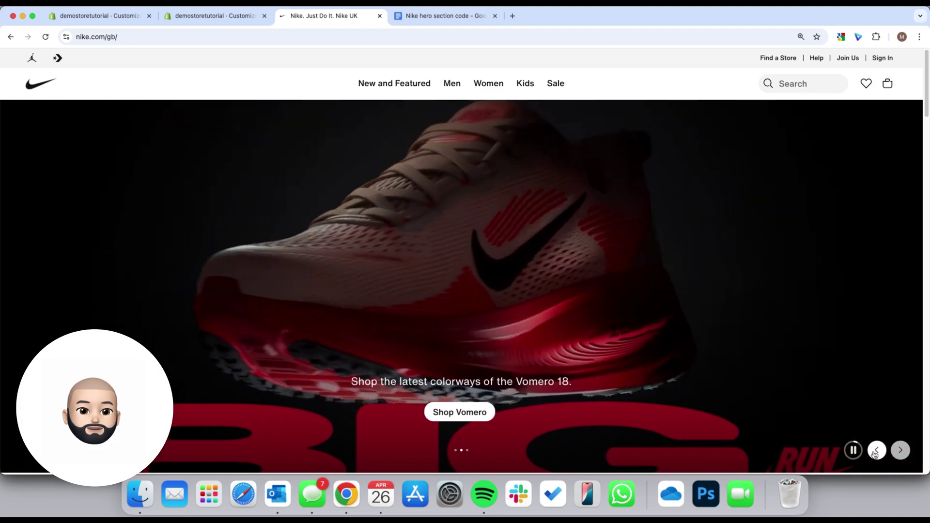
pyautogui.click(869, 451)
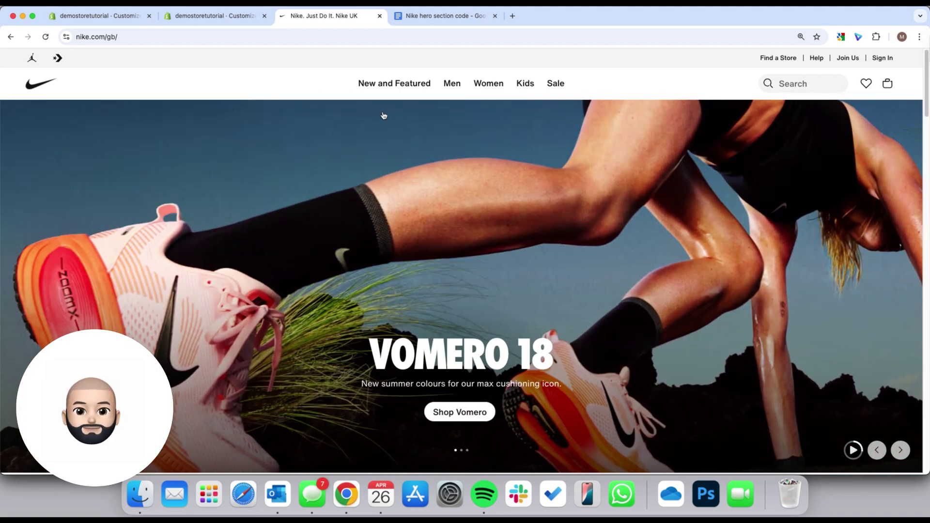
pyautogui.click(131, 16)
pyautogui.click(813, 61)
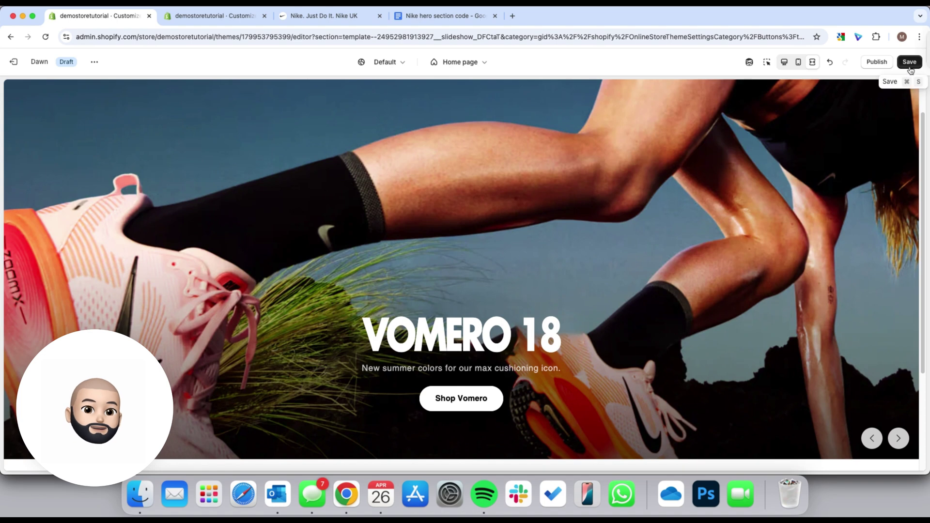
pyautogui.scroll(2, 853, 102)
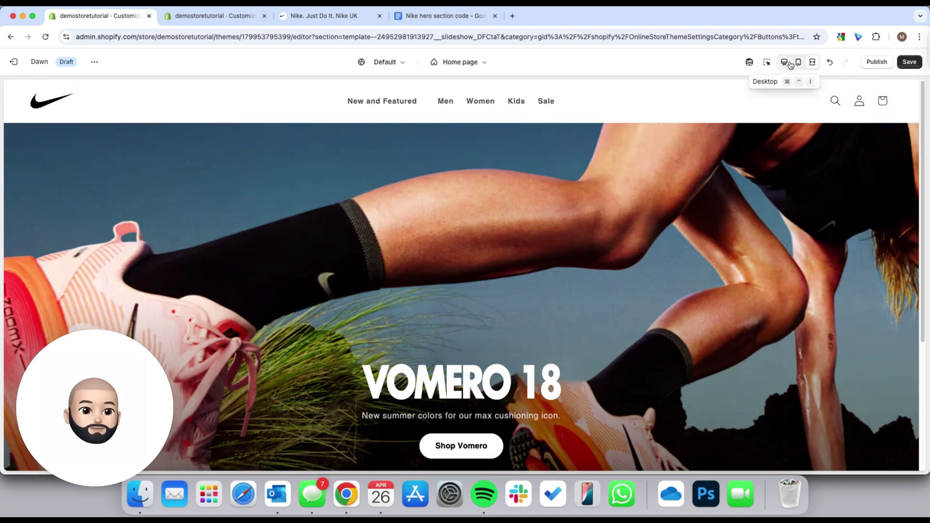
pyautogui.click(812, 62)
# Set the header's sticky behaviour to Always and save the theme
pyautogui.click(77, 157)
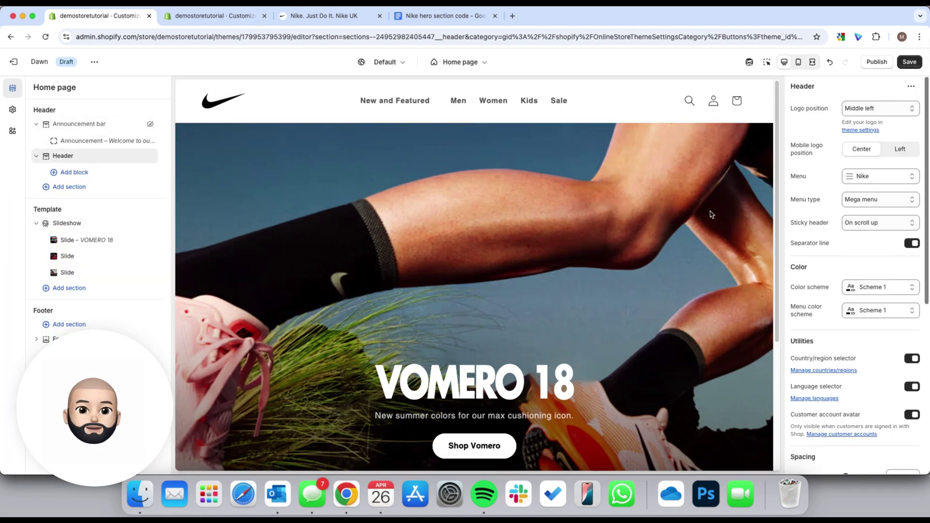
pyautogui.click(862, 222)
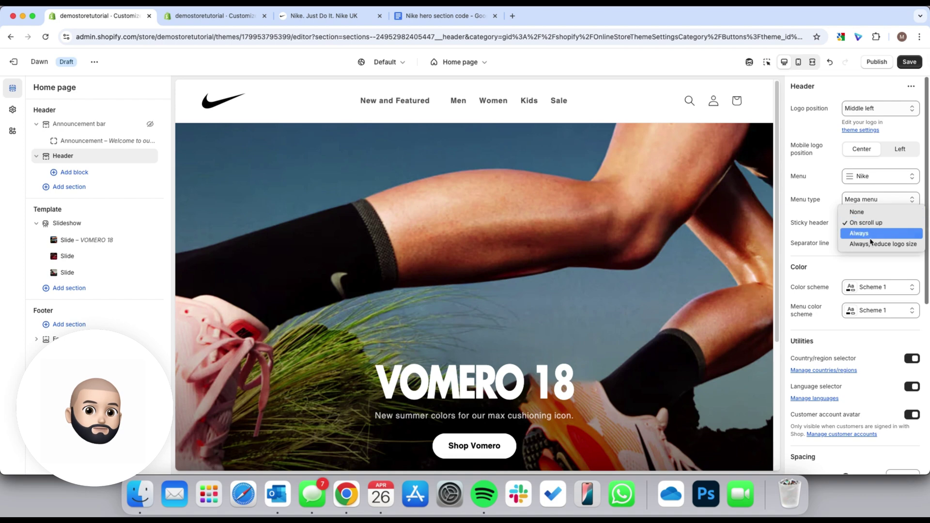
pyautogui.click(858, 233)
pyautogui.click(909, 62)
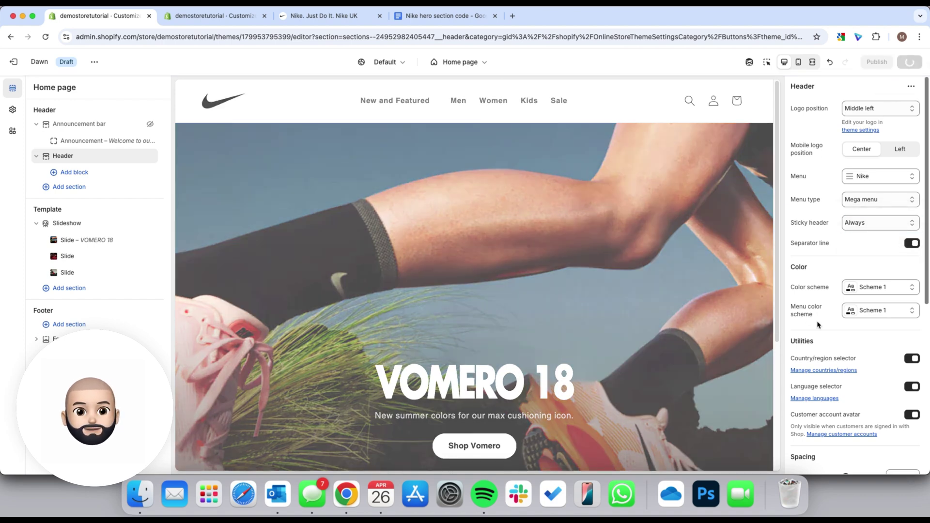
# Check the sticky header in the preview and test the slideshow's next and previous controls
pyautogui.scroll(-4, 852, 314)
pyautogui.scroll(-2, 765, 410)
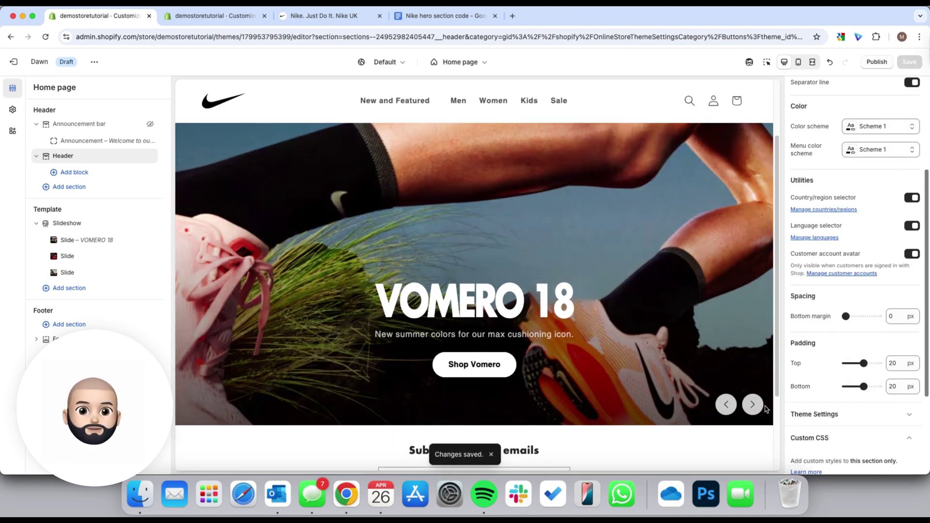
pyautogui.click(752, 404)
pyautogui.click(726, 404)
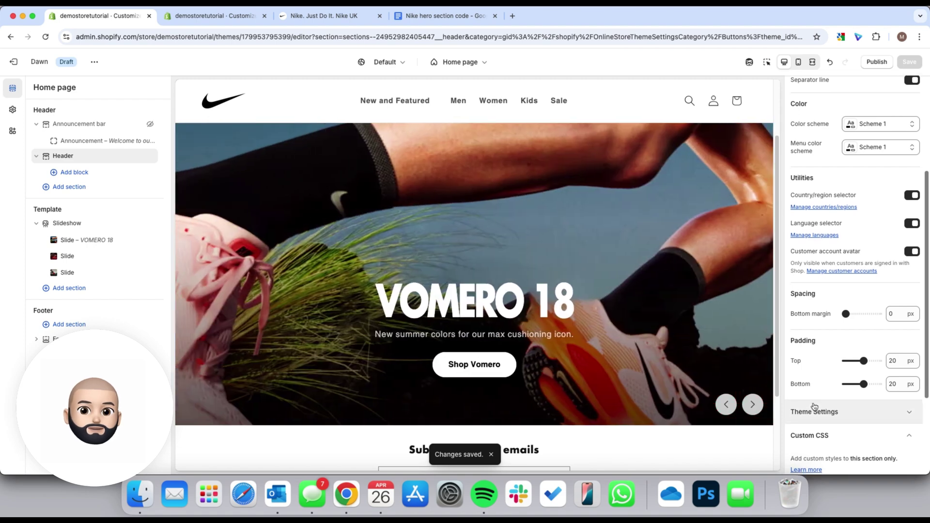
# Examine the h2 rule in the Slideshow section's custom CSS and compare the VOMERO 18 heading with the Nike website
pyautogui.scroll(-2, 814, 405)
pyautogui.click(143, 225)
pyautogui.scroll(-4, 848, 405)
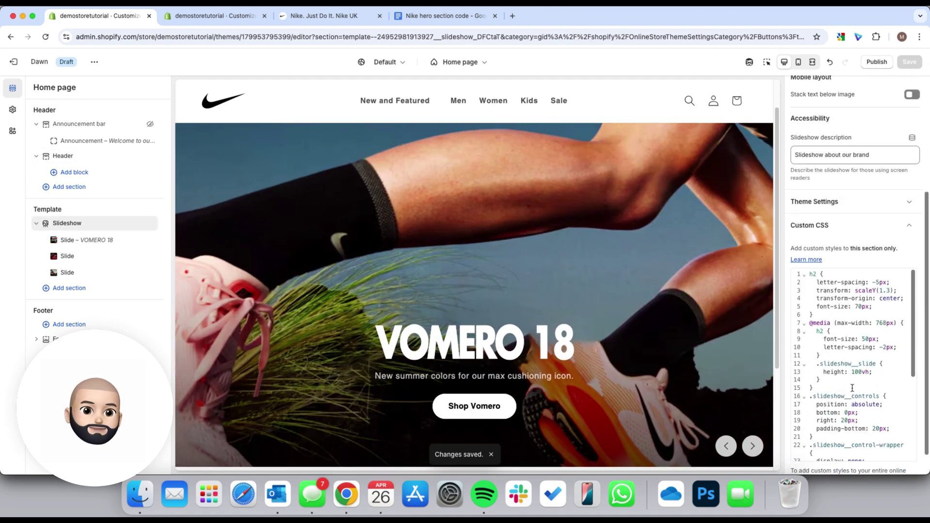
pyautogui.moveTo(811, 274); pyautogui.dragTo(834, 306)
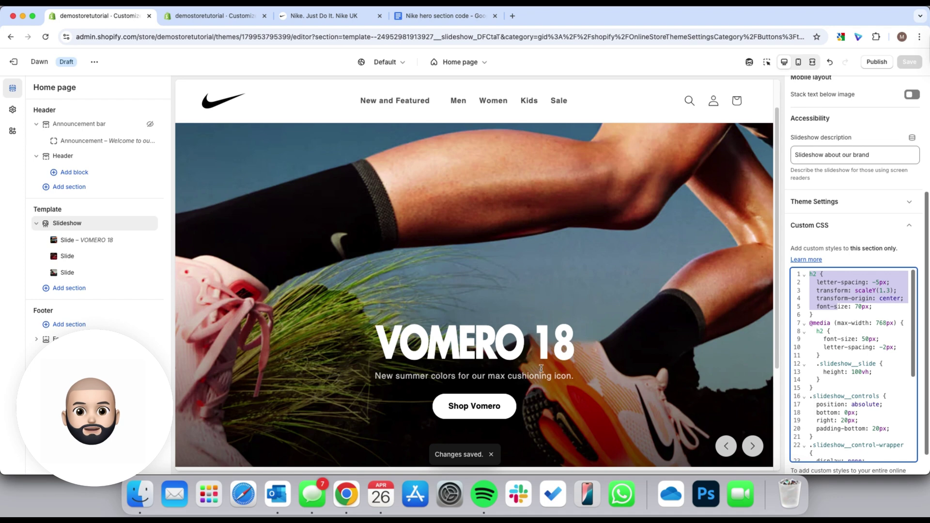
pyautogui.click(845, 294)
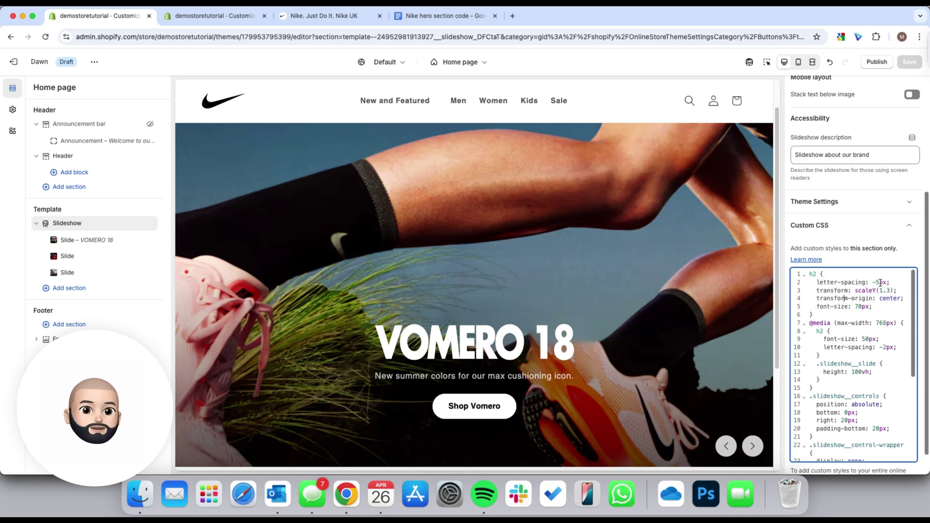
pyautogui.click(339, 17)
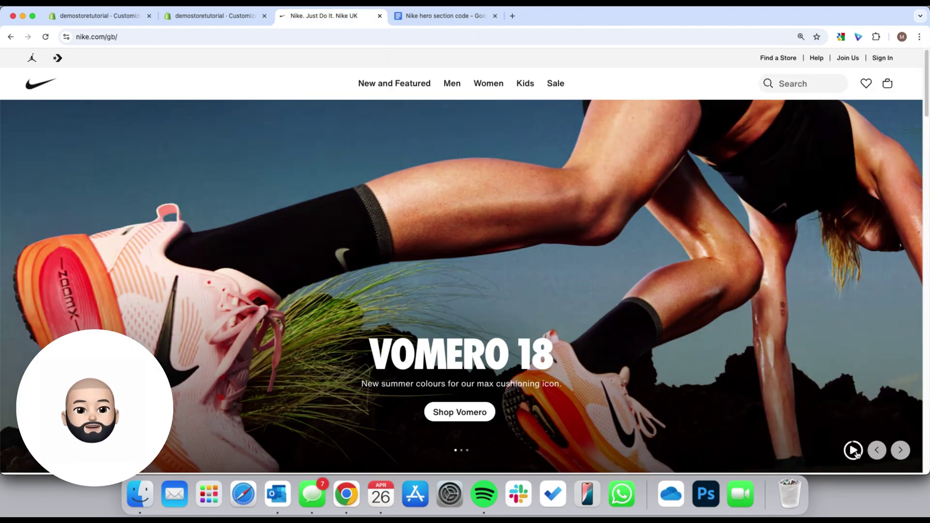
pyautogui.click(852, 449)
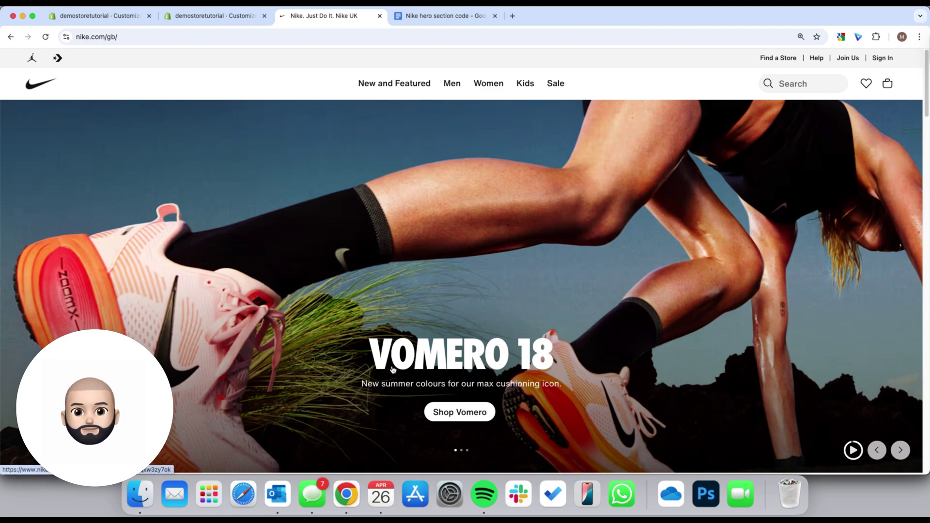
pyautogui.click(107, 18)
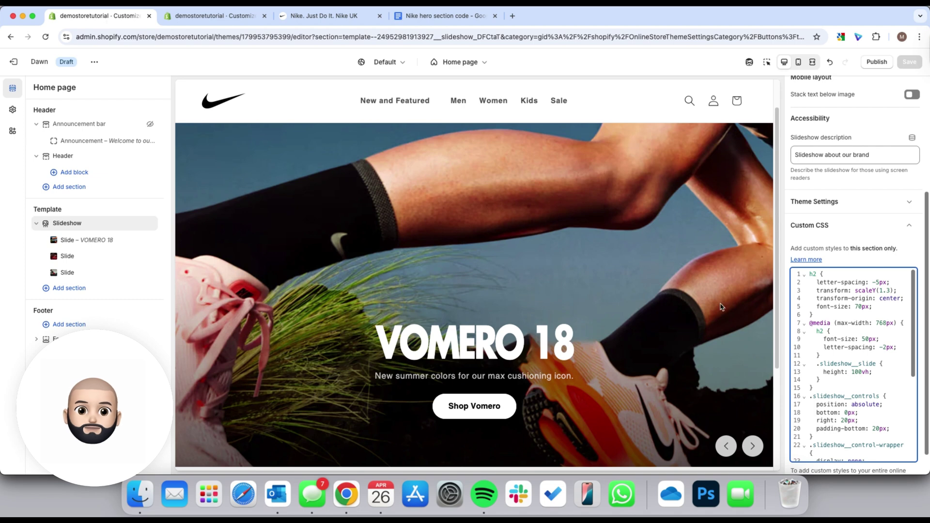
# Try the h2 rule without a letter-spacing number and restore it to -5px
pyautogui.doubleClick(877, 282)
pyautogui.press('BackSpace')
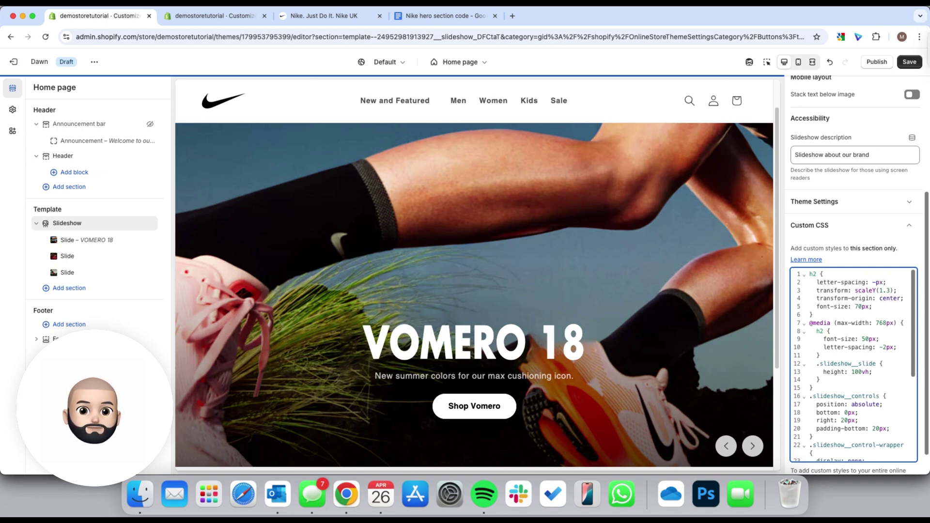
pyautogui.write('5')
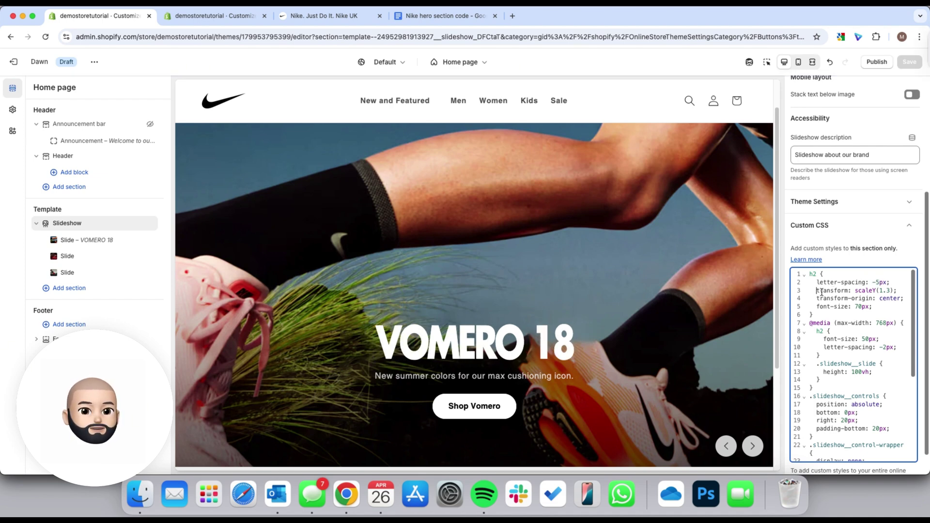
# Try the h2 rule's transform without its scaleY value and undo that change
pyautogui.moveTo(821, 292); pyautogui.dragTo(891, 291)
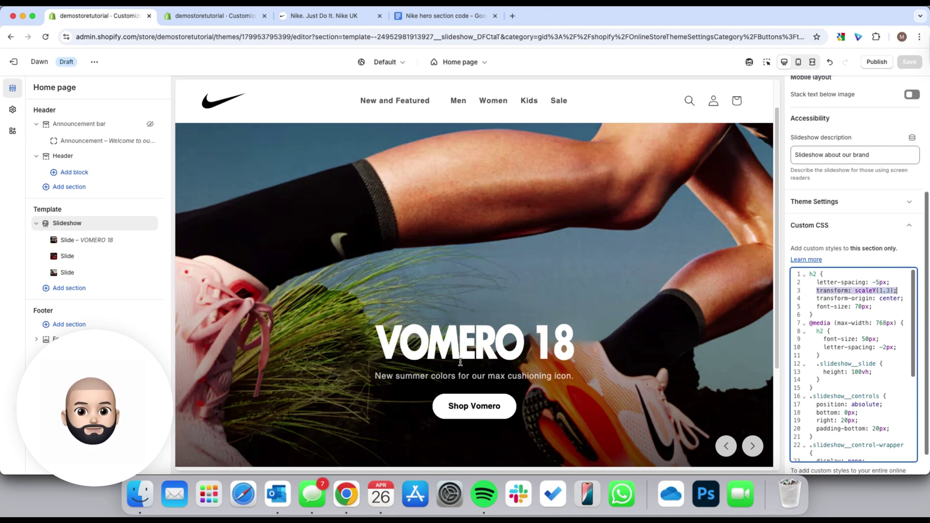
pyautogui.click(871, 282)
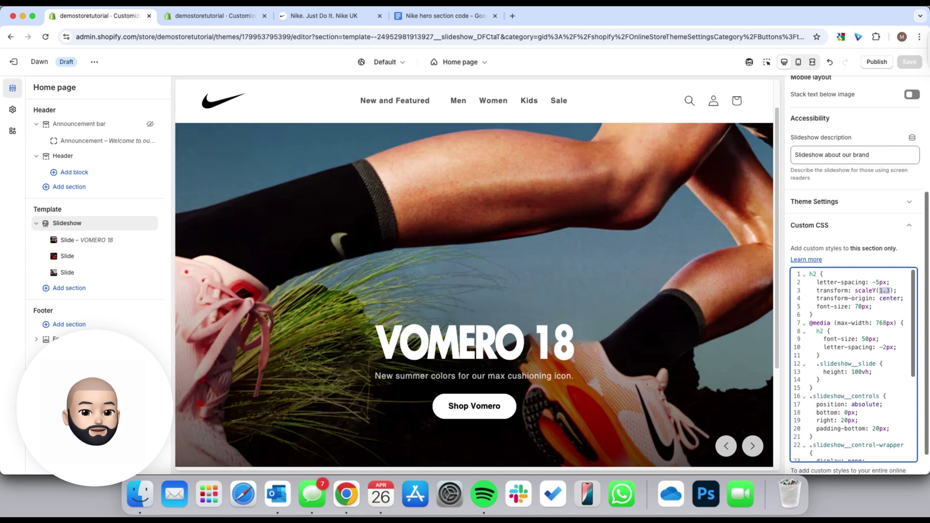
pyautogui.write('0')
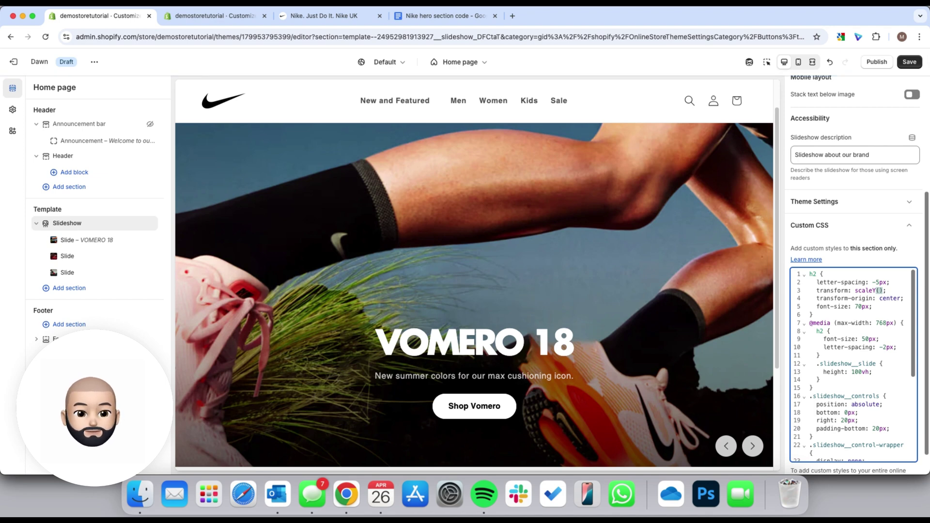
pyautogui.press('super+z')
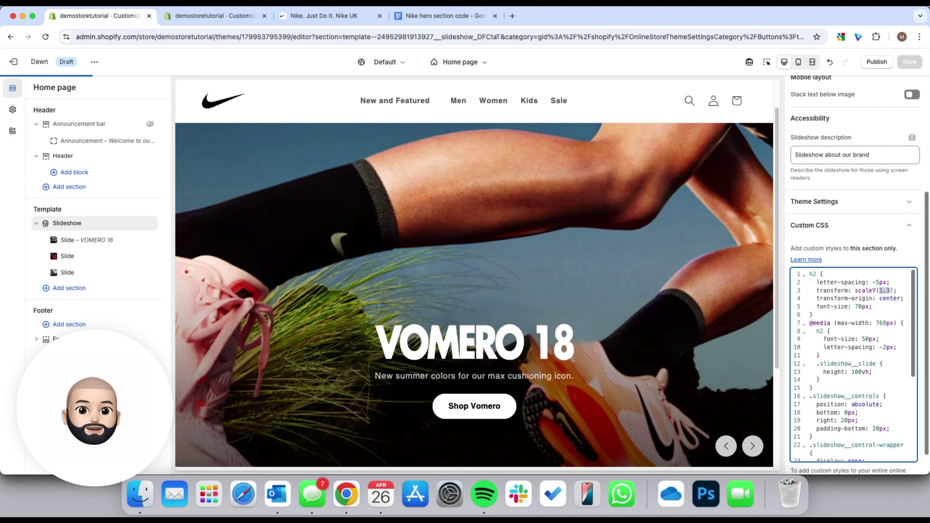
pyautogui.click(849, 307)
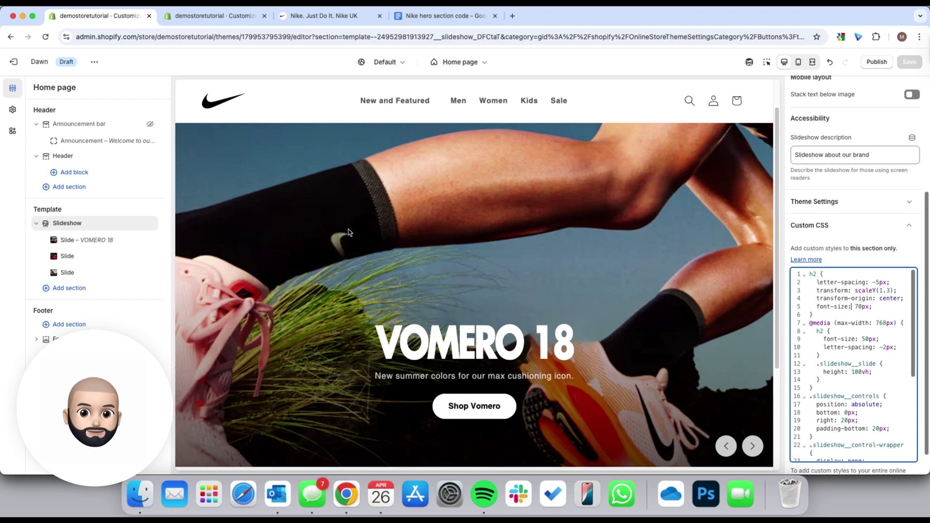
# Try the Large heading size on the VOMERO 18 slide and set it back to Medium
pyautogui.click(99, 241)
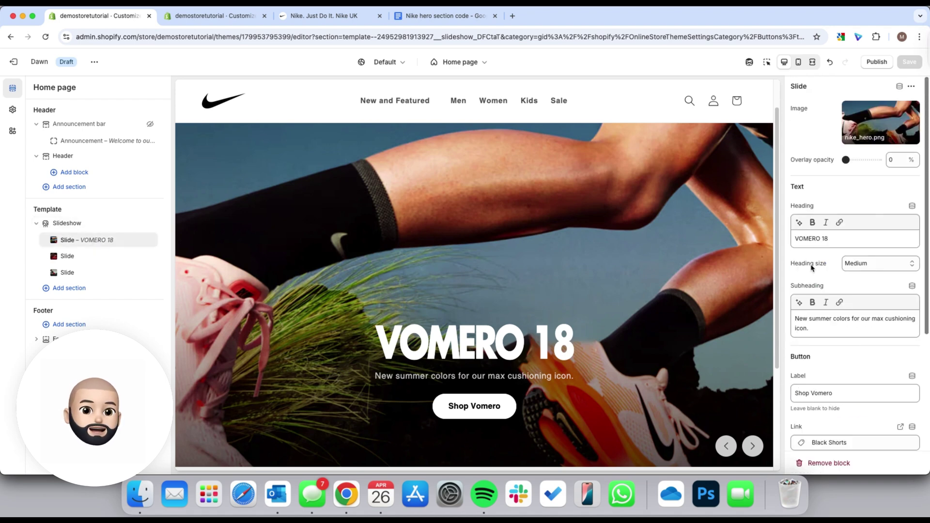
pyautogui.moveTo(794, 266); pyautogui.dragTo(831, 266)
pyautogui.click(865, 264)
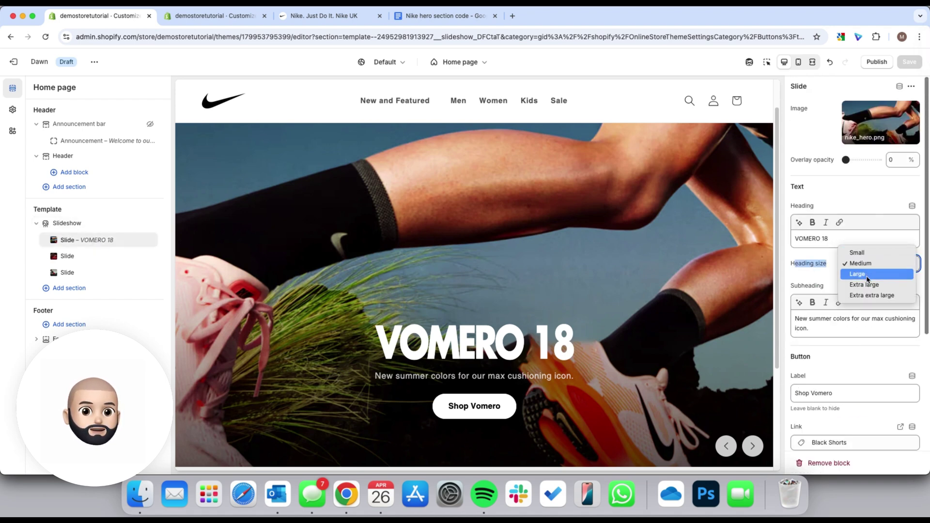
pyautogui.click(864, 273)
pyautogui.click(864, 269)
pyautogui.click(859, 252)
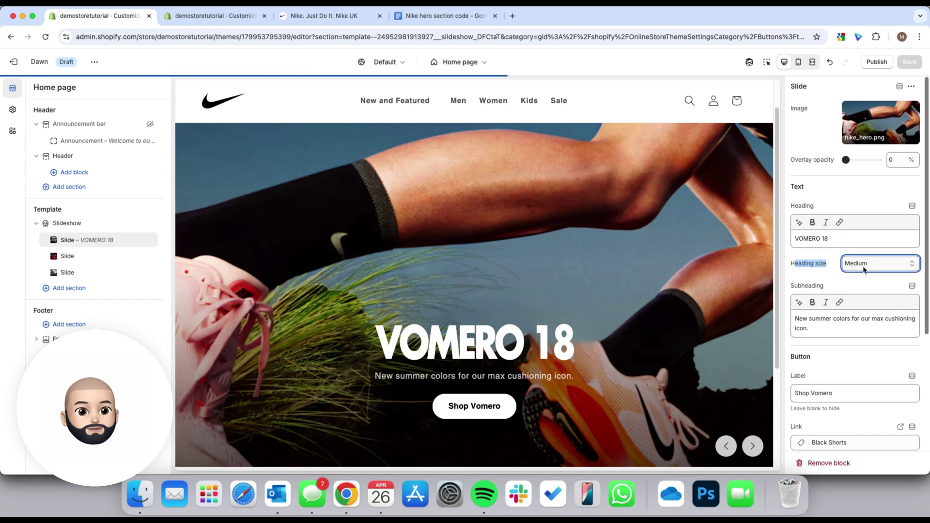
# Try the Extra extra large and Small heading sizes on the VOMERO 18 slide and set it to Large
pyautogui.click(867, 264)
pyautogui.click(870, 297)
pyautogui.click(867, 263)
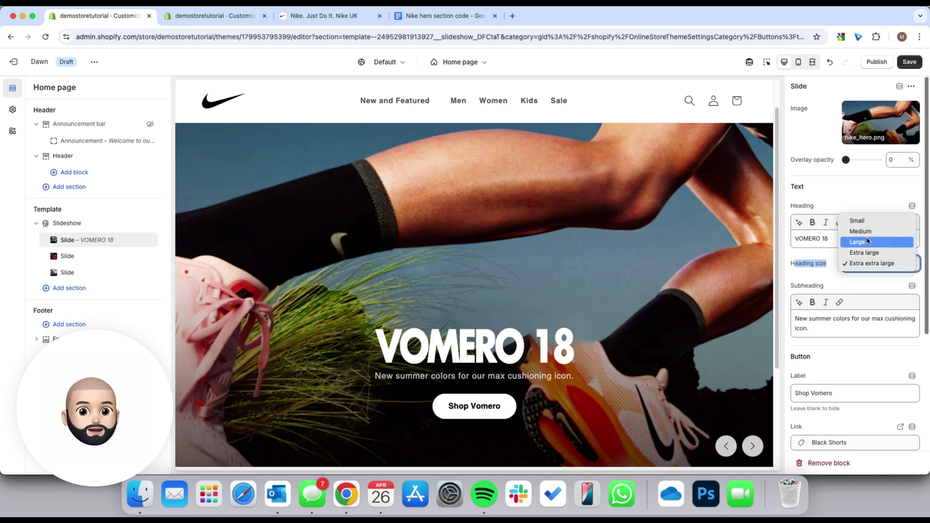
pyautogui.click(867, 226)
pyautogui.click(871, 264)
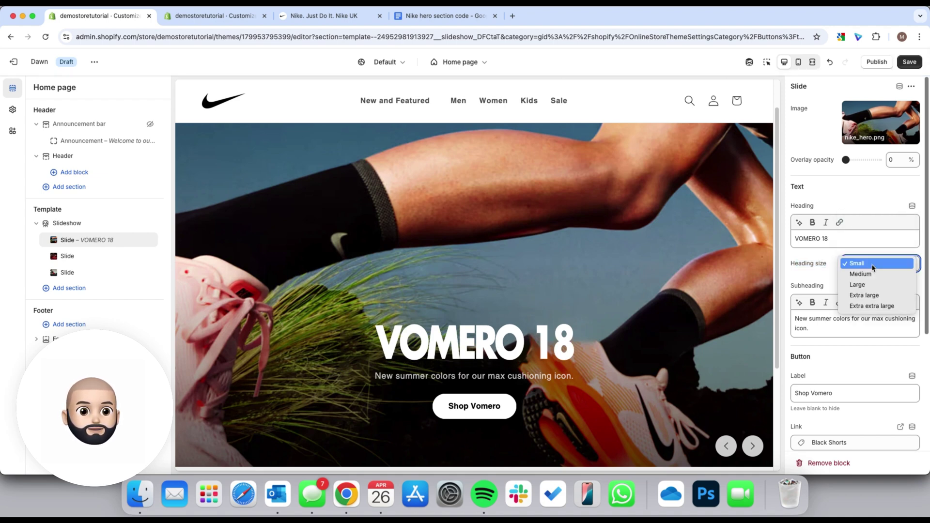
pyautogui.click(855, 285)
pyautogui.scroll(-3, 831, 356)
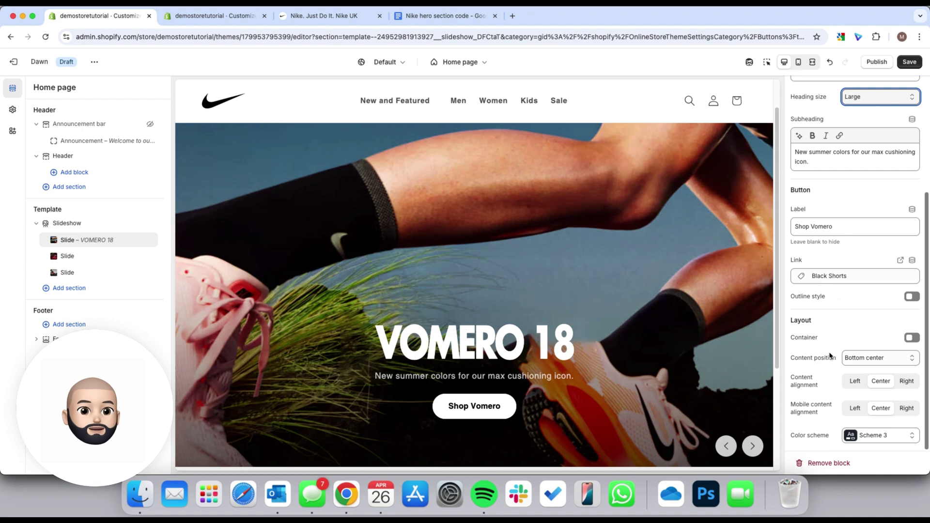
# Try a different font-size in the main h2 rule of the Slideshow section's custom CSS and restore it to 70px
pyautogui.click(67, 222)
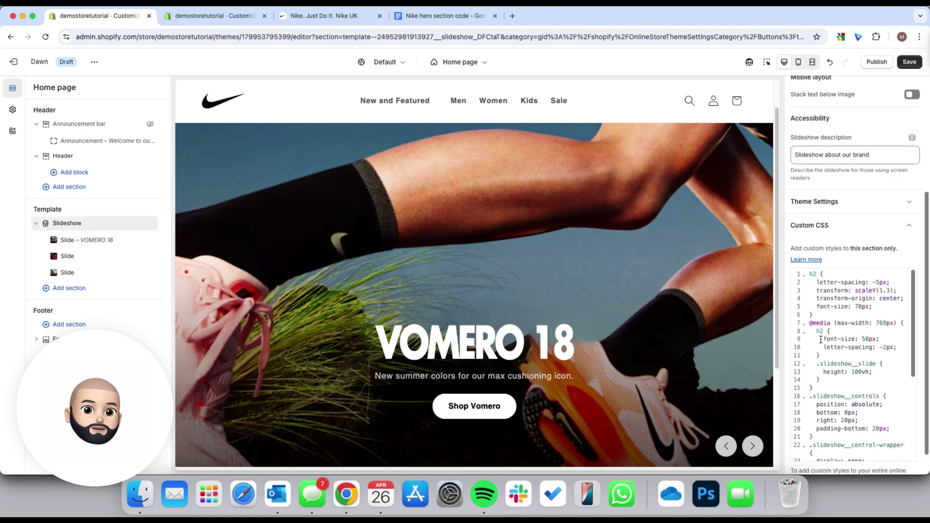
pyautogui.moveTo(820, 340); pyautogui.dragTo(818, 308)
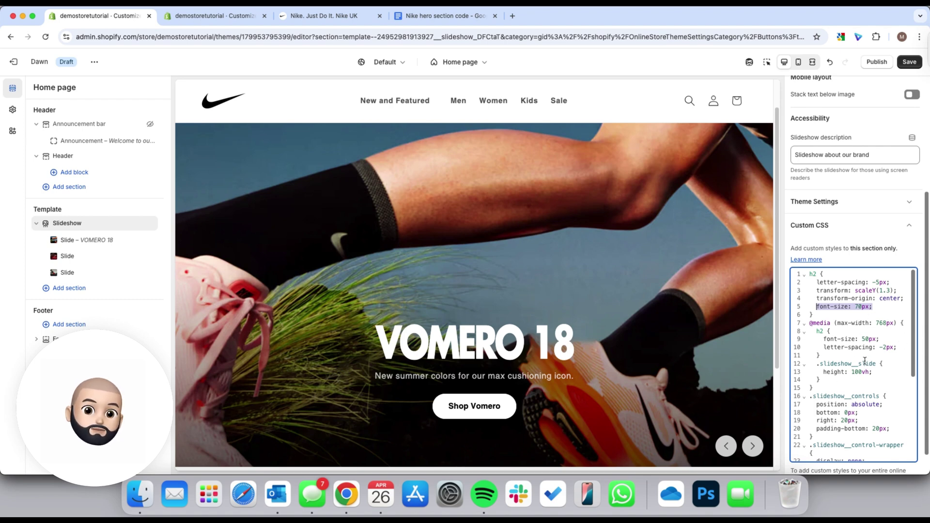
pyautogui.click(875, 307)
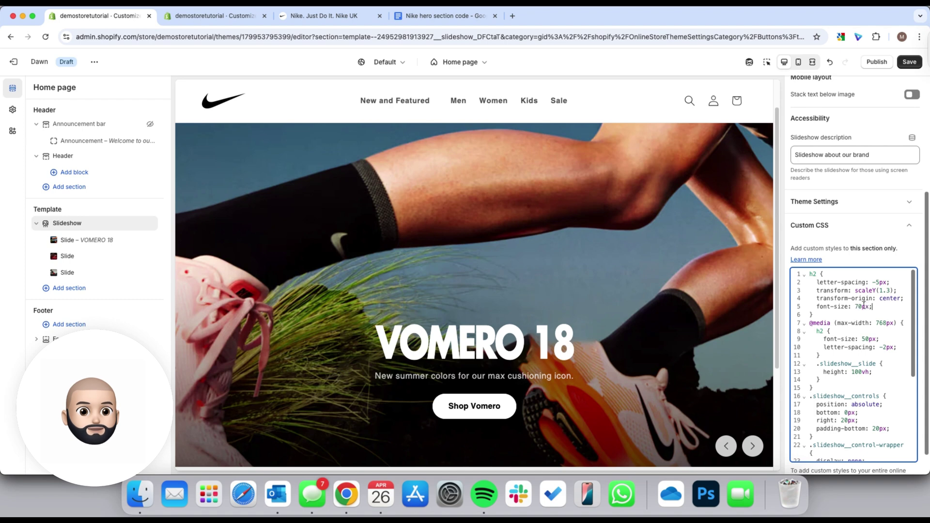
pyautogui.write('3')
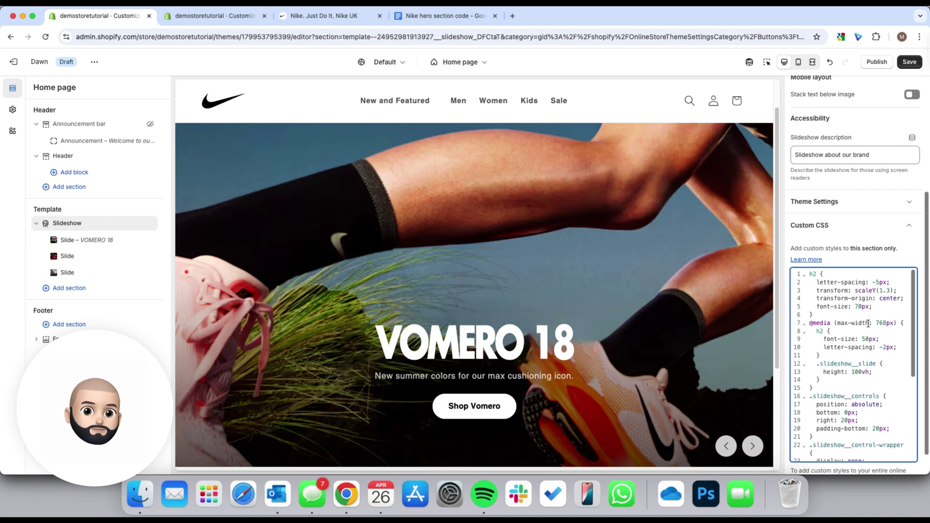
# Try a 30px font-size in the max-width 768px media query's h2 rule, check it in the mobile preview and undo it
pyautogui.scroll(-3, 842, 306)
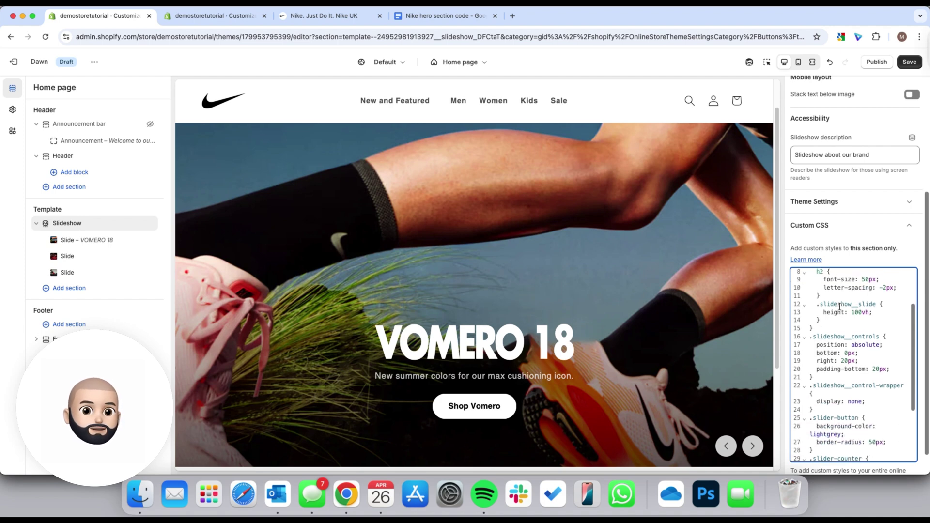
pyautogui.scroll(1, 838, 306)
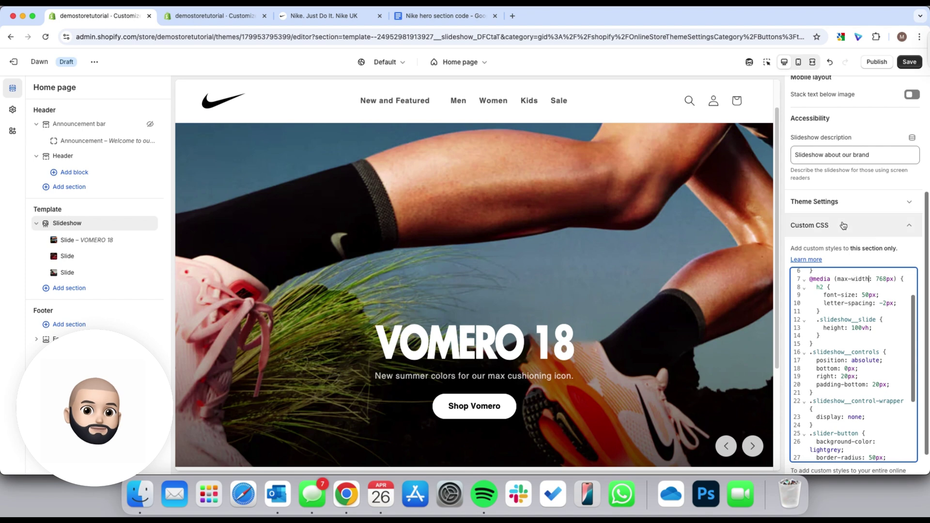
pyautogui.click(797, 70)
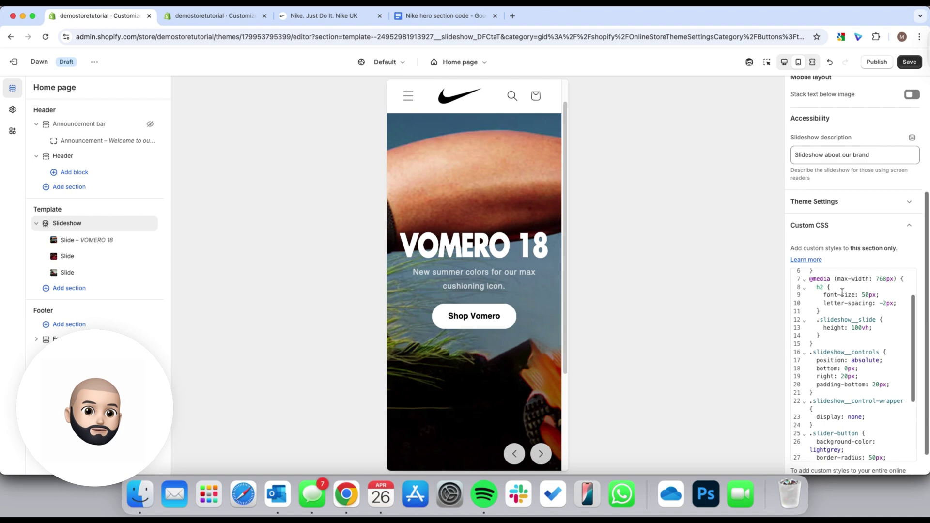
pyautogui.click(862, 295)
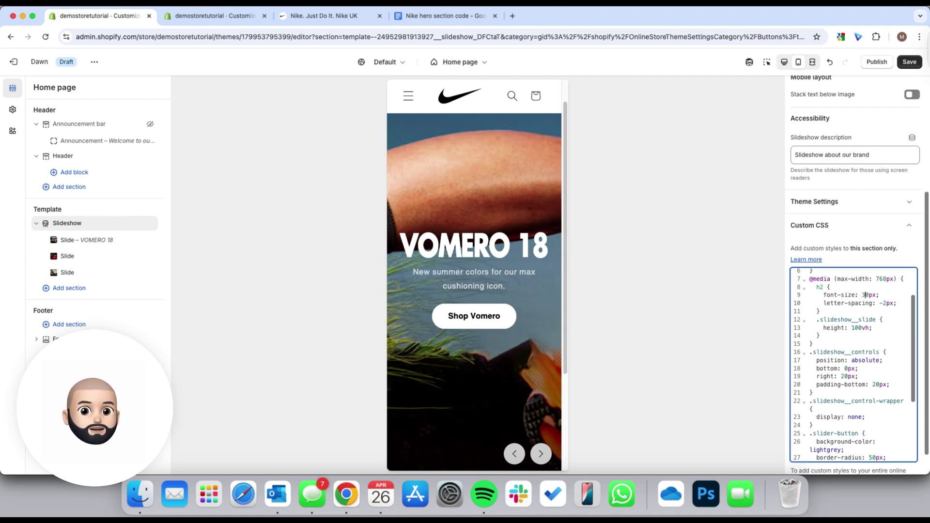
pyautogui.click(785, 64)
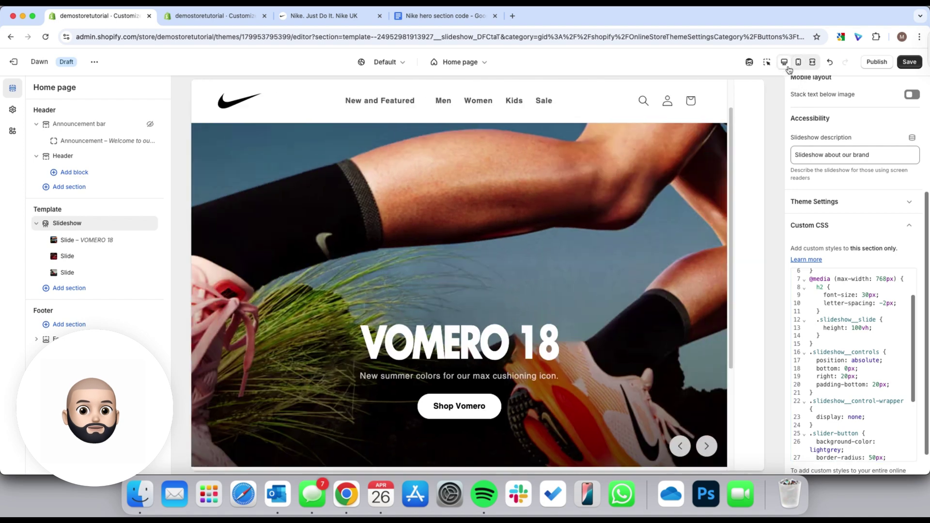
pyautogui.click(798, 62)
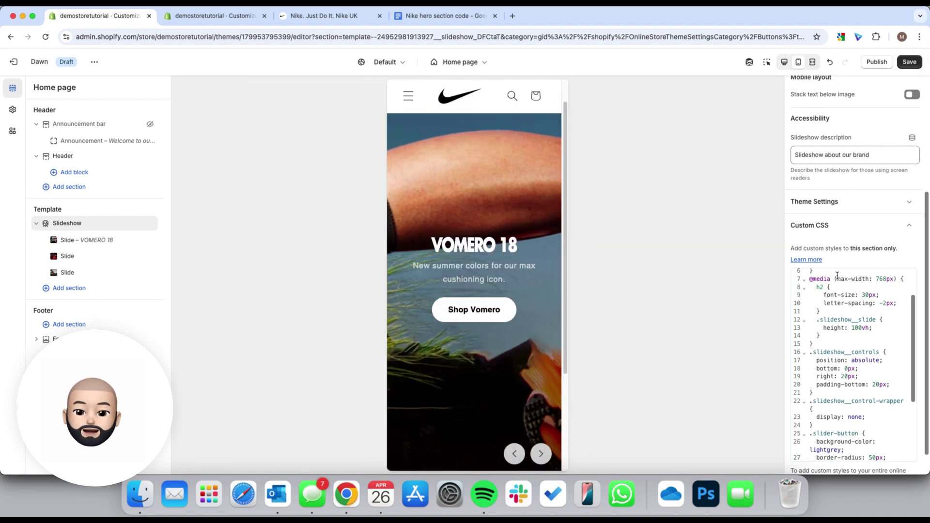
pyautogui.press('super+z')
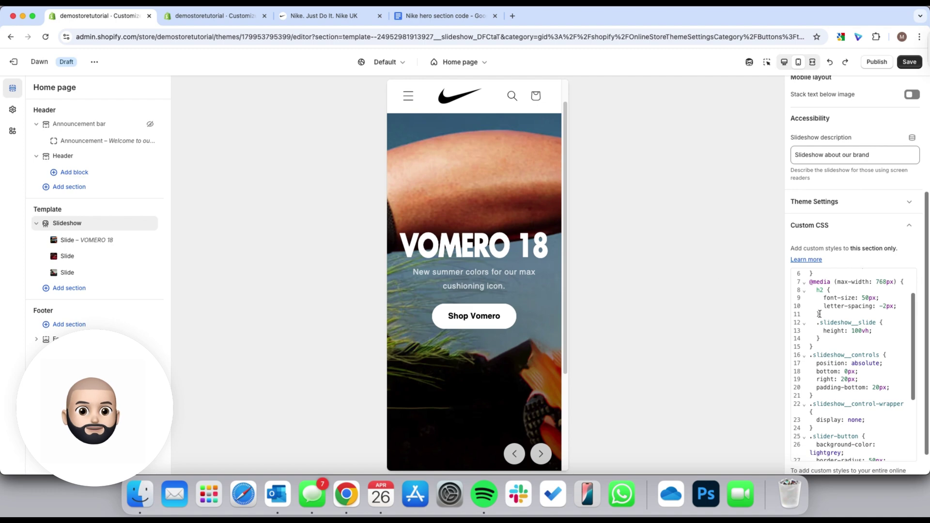
# Try a height of 90vh in the media query's .slideshow__slide rule and undo that change
pyautogui.click(887, 306)
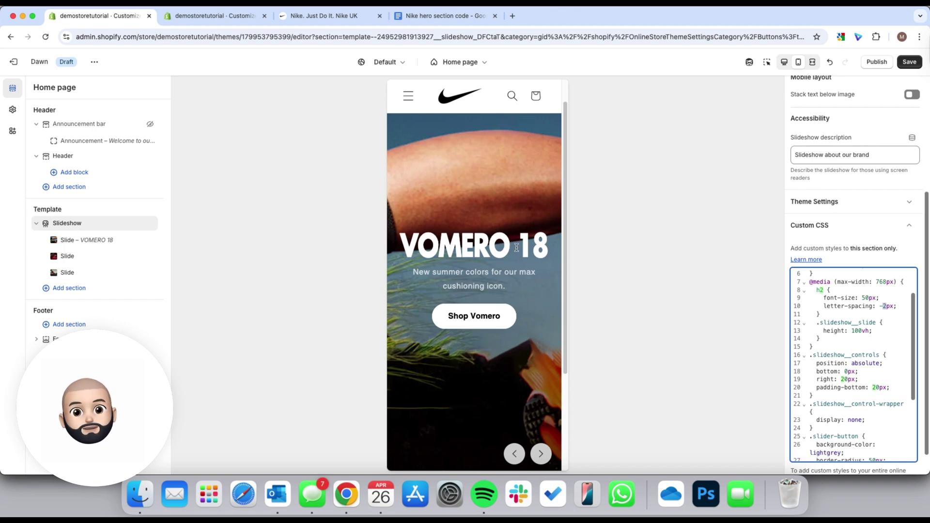
pyautogui.click(870, 348)
pyautogui.moveTo(861, 332); pyautogui.dragTo(853, 332)
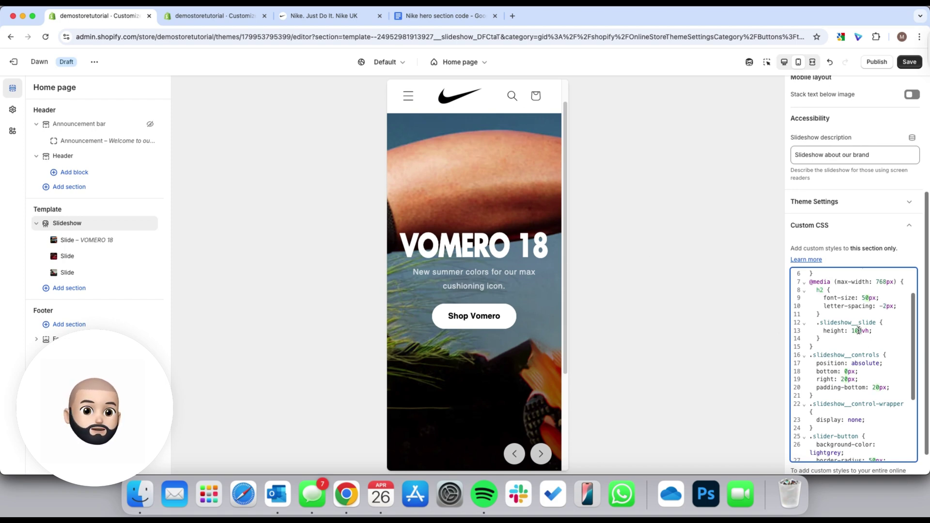
pyautogui.write('90')
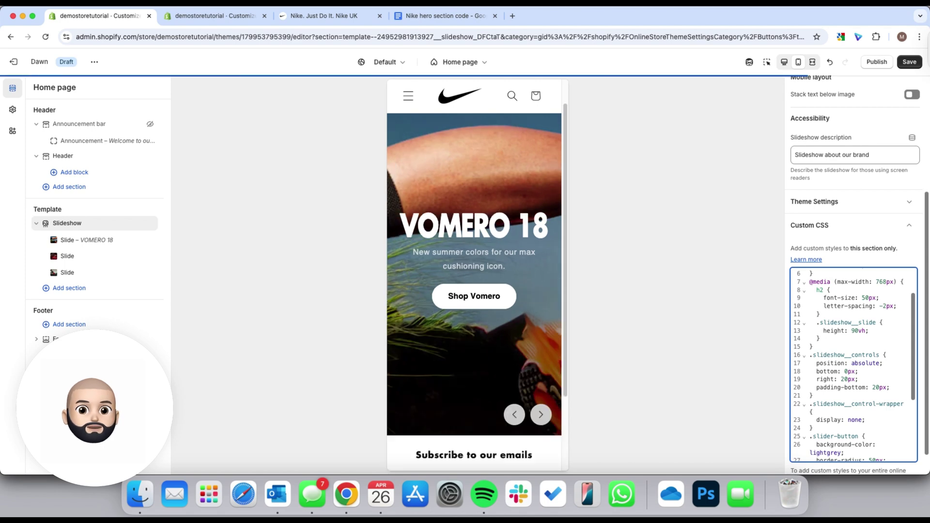
pyautogui.press('super+z')
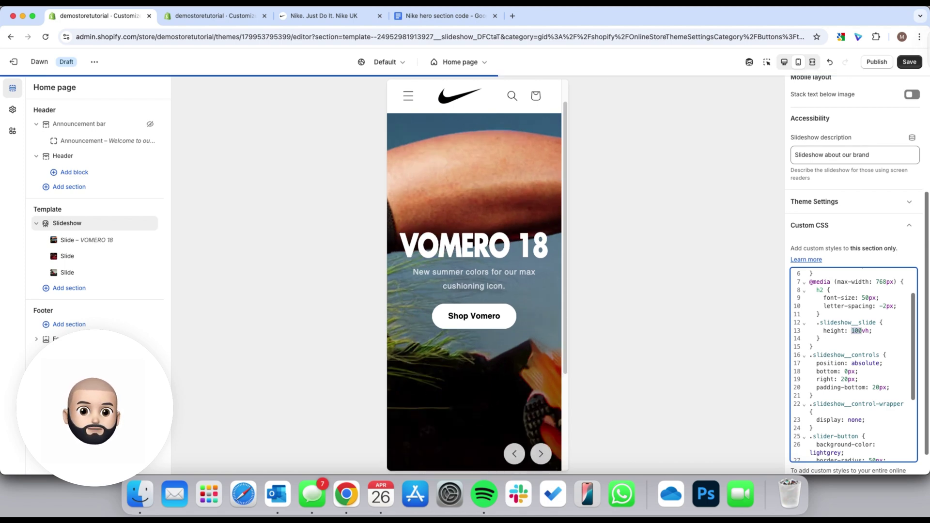
# In the desktop preview, try the .slideshow__control-wrapper rule with an invalid display value and restore it to none
pyautogui.scroll(-3, 864, 354)
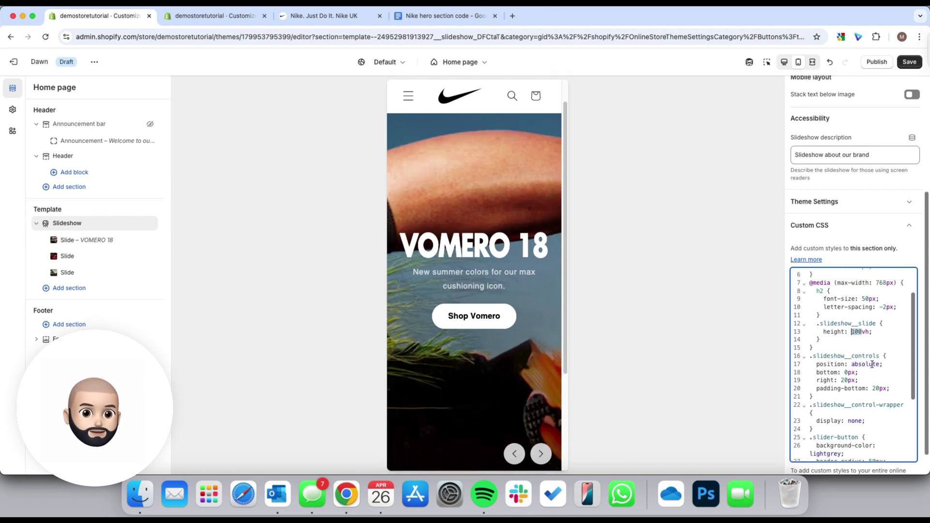
pyautogui.click(784, 61)
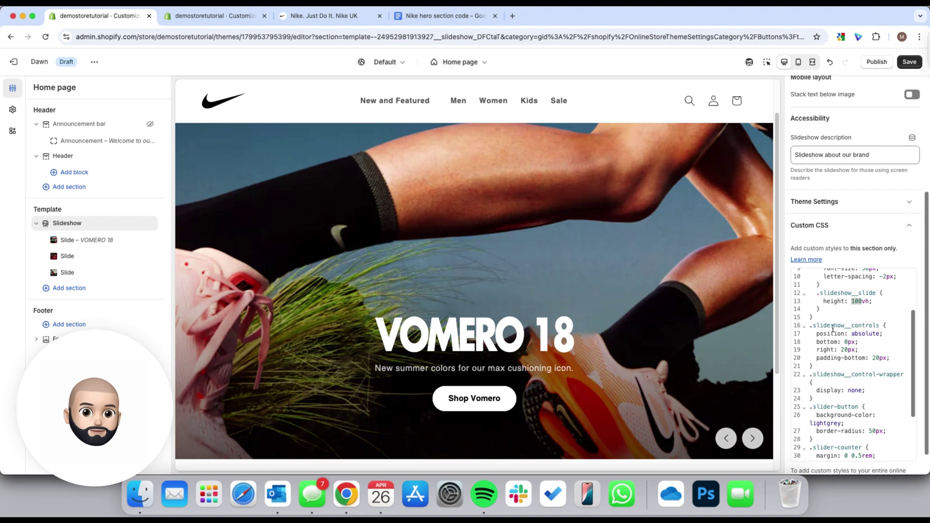
pyautogui.scroll(-1, 840, 344)
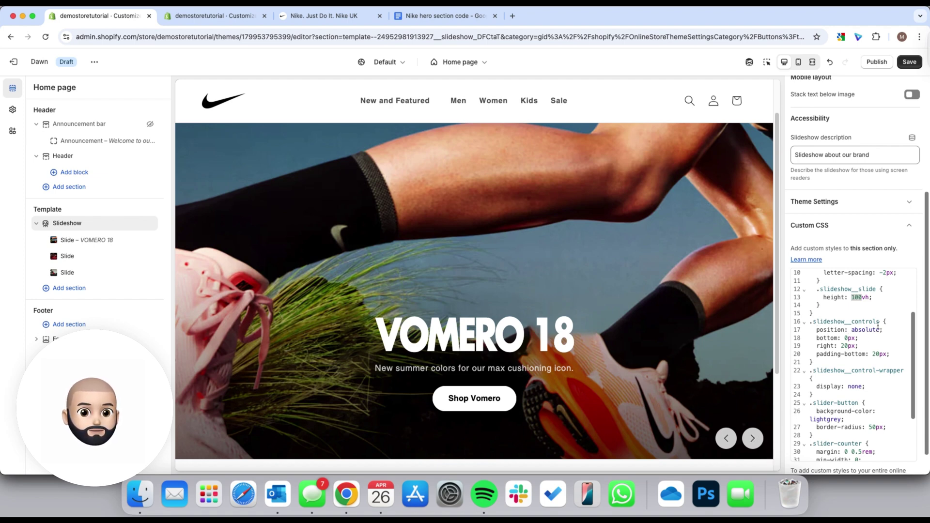
pyautogui.scroll(-3, 874, 353)
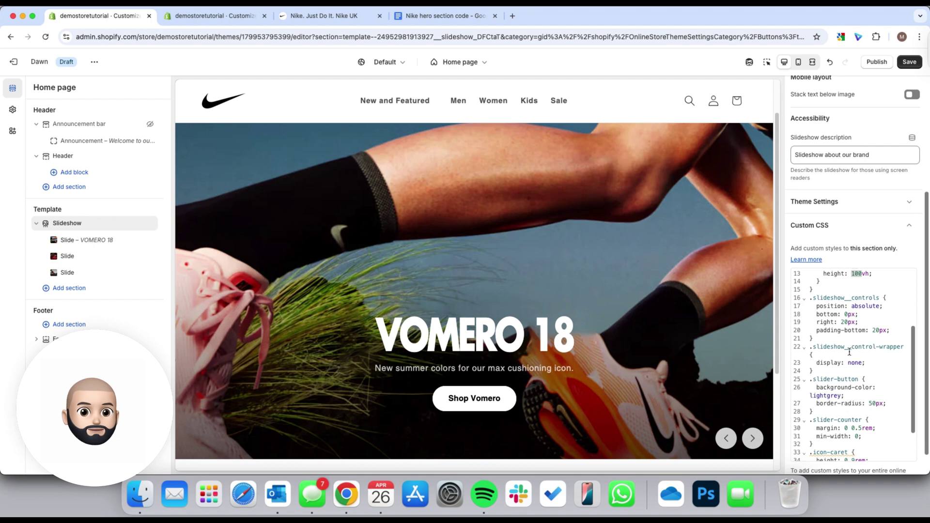
pyautogui.click(854, 365)
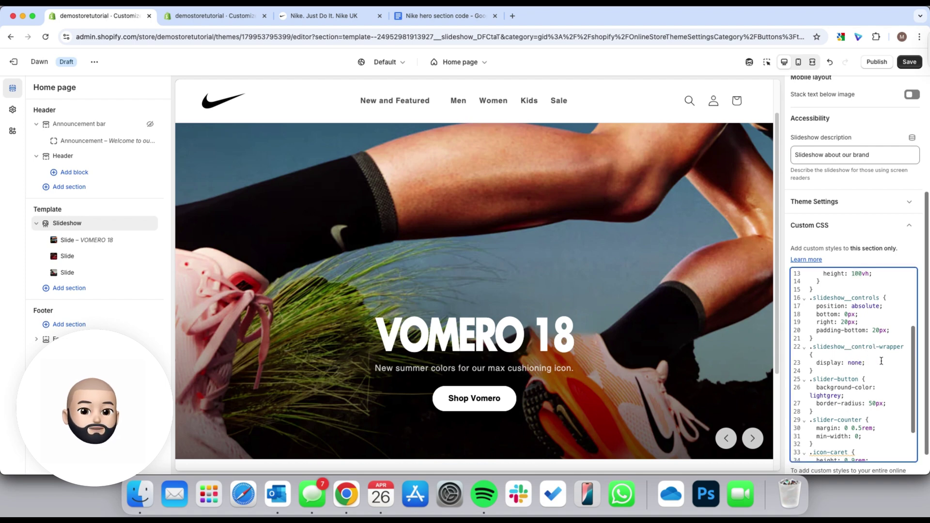
pyautogui.press('BackSpace')
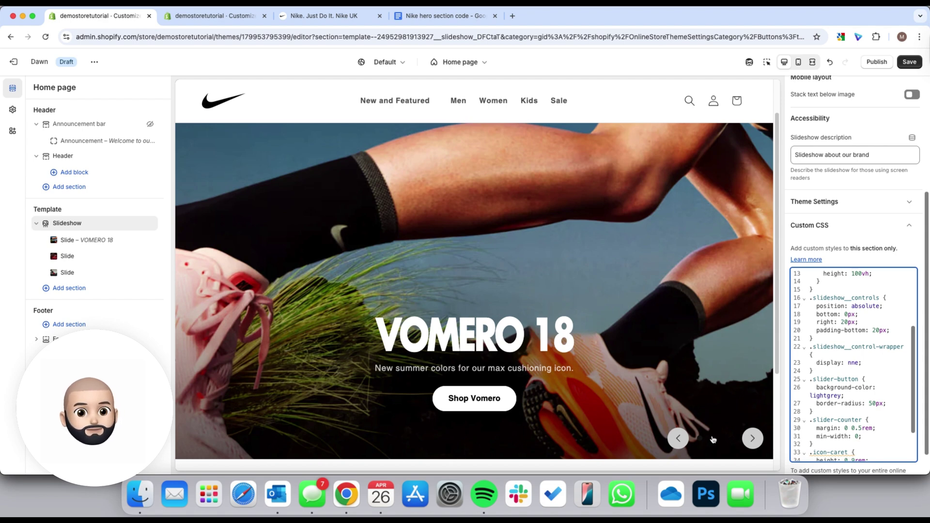
pyautogui.write('o')
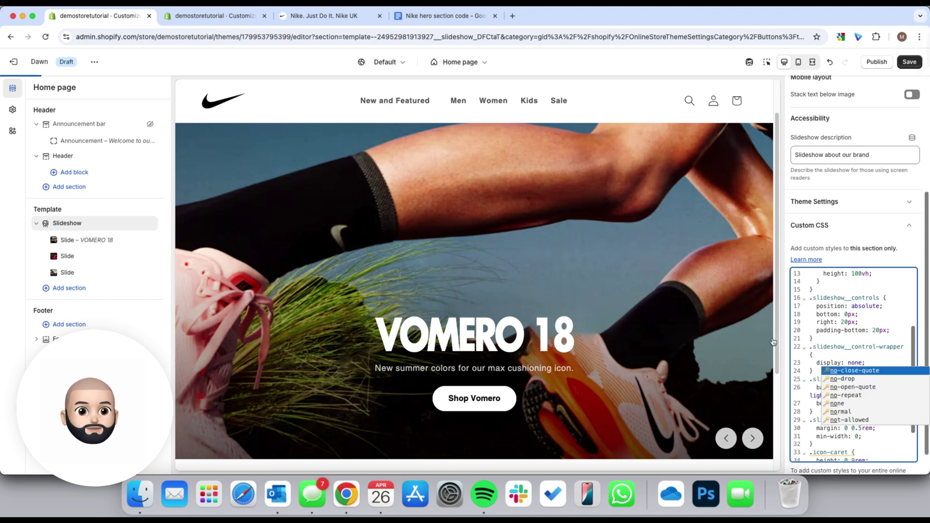
pyautogui.click(860, 346)
# Compare the slide arrows with the Nike website, try a white background-color in the .slider-button rule and restore lightgrey
pyautogui.scroll(-3, 882, 372)
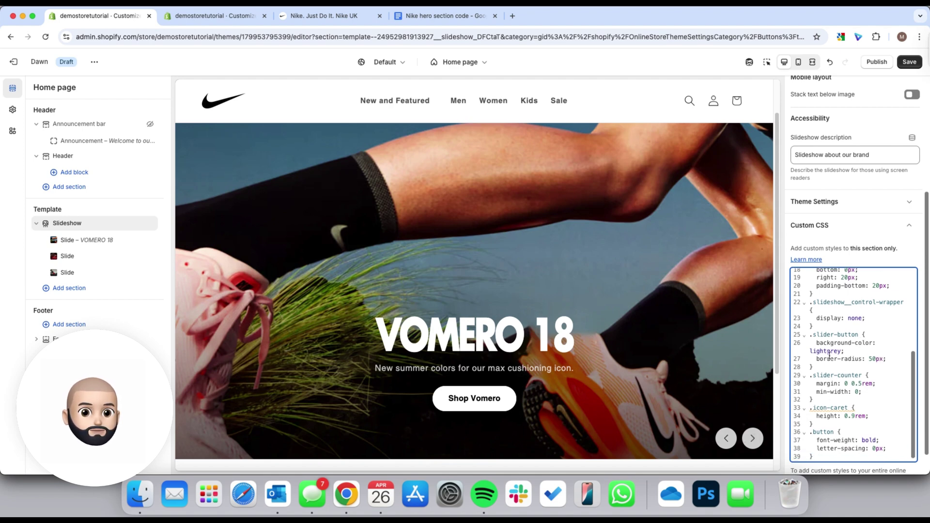
pyautogui.click(323, 16)
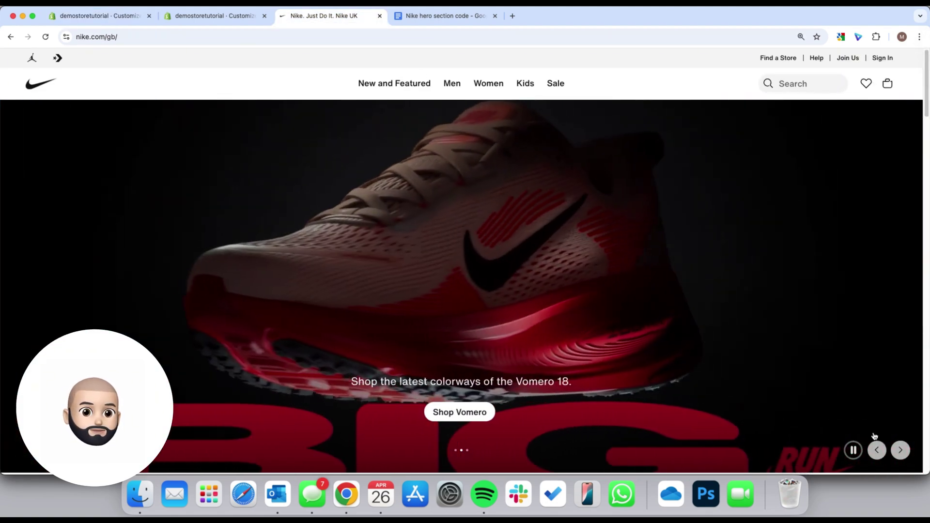
pyautogui.click(96, 15)
pyautogui.moveTo(841, 351); pyautogui.dragTo(810, 351)
pyautogui.write('white')
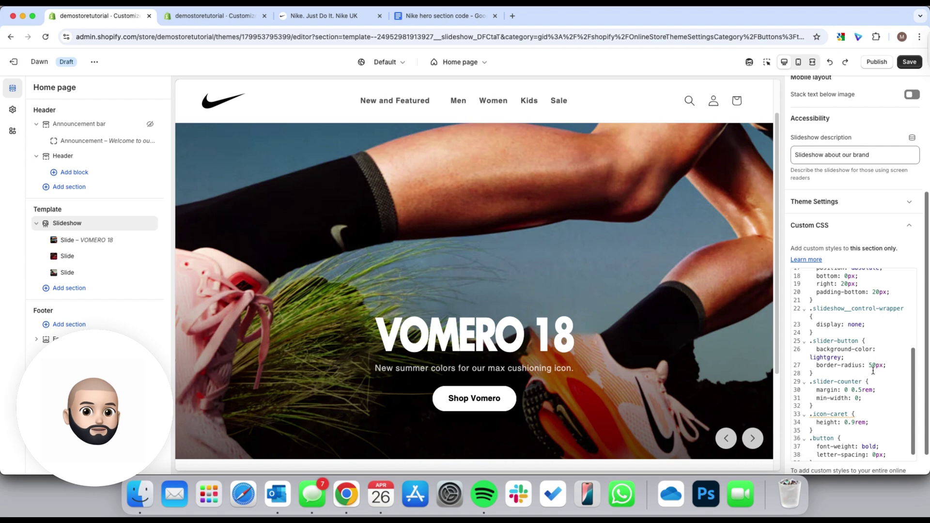
pyautogui.click(871, 366)
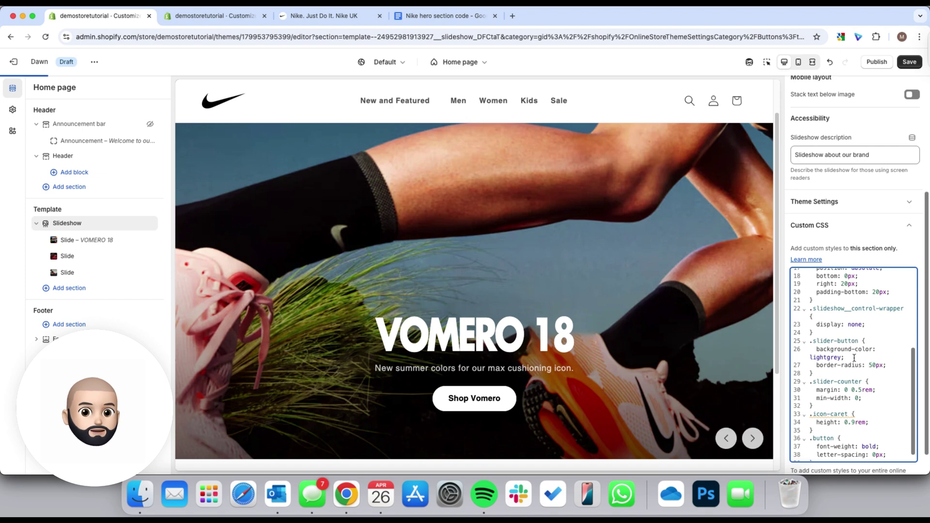
# Try the .slider-counter rule without its margin and min-width lines and undo the deletion
pyautogui.scroll(-3, 870, 381)
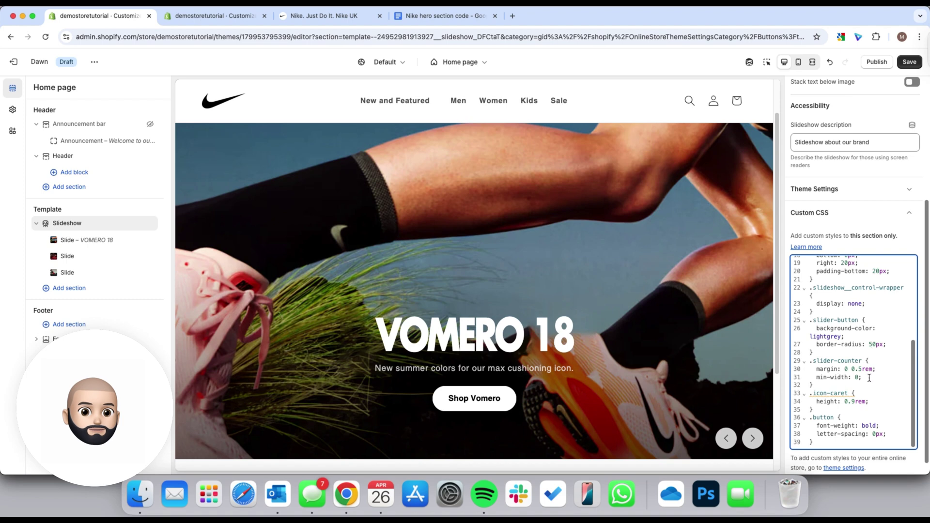
pyautogui.moveTo(869, 378); pyautogui.dragTo(816, 369)
pyautogui.press('BackSpace')
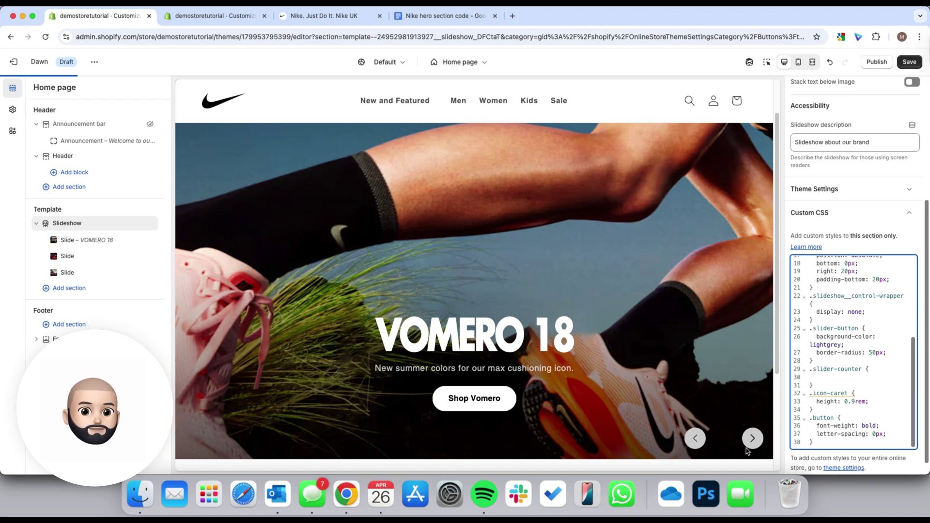
pyautogui.click(830, 61)
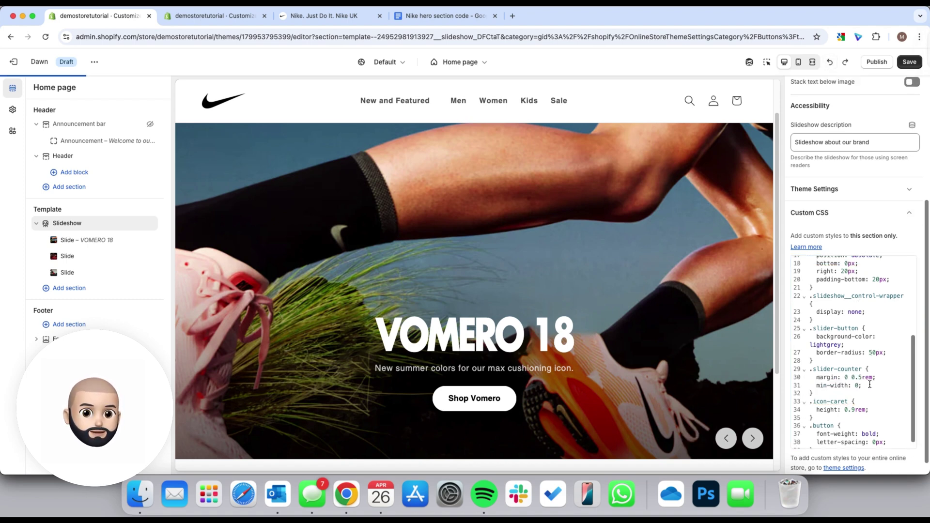
# Set the height in the .icon-caret rule to 0.5rem
pyautogui.scroll(-3, 869, 384)
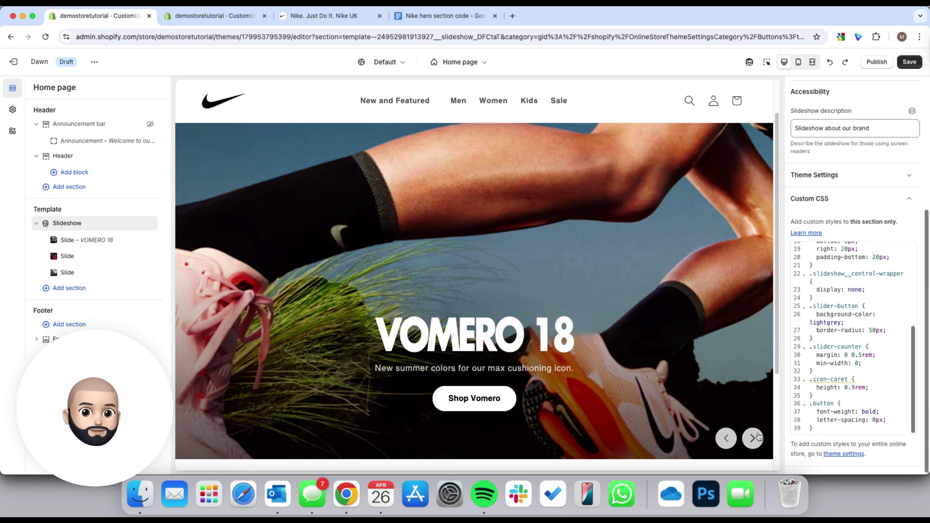
pyautogui.click(855, 387)
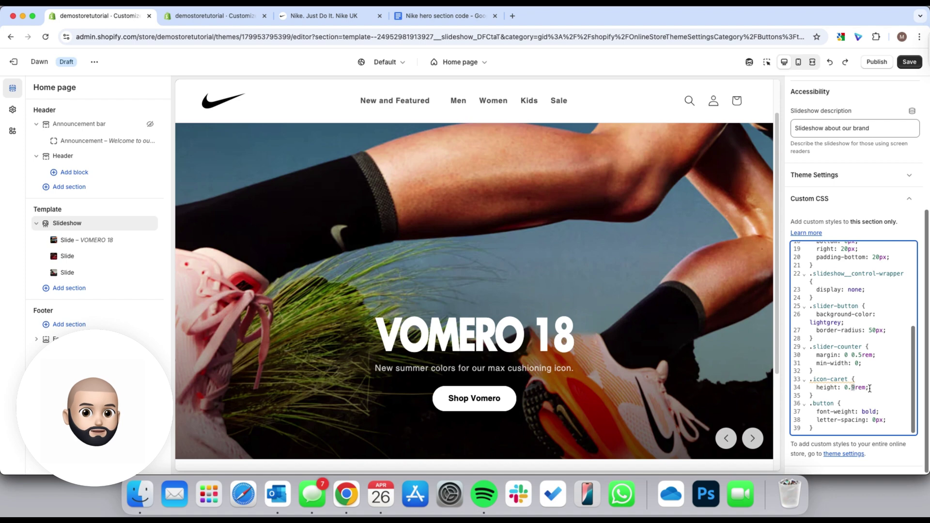
pyautogui.hotkey('shift', 'Right')
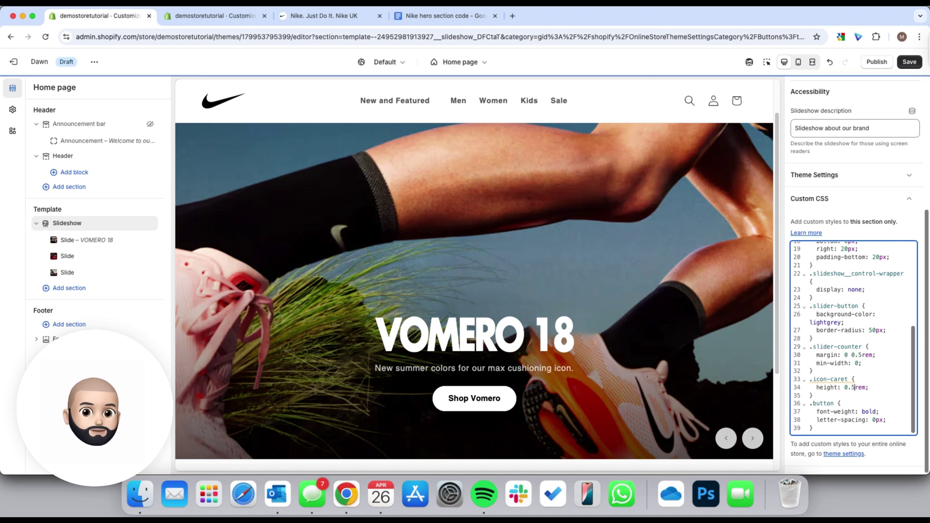
# Set the height in the .icon-caret rule to 0.9rem and compare the hero with the Nike website
pyautogui.write('9')
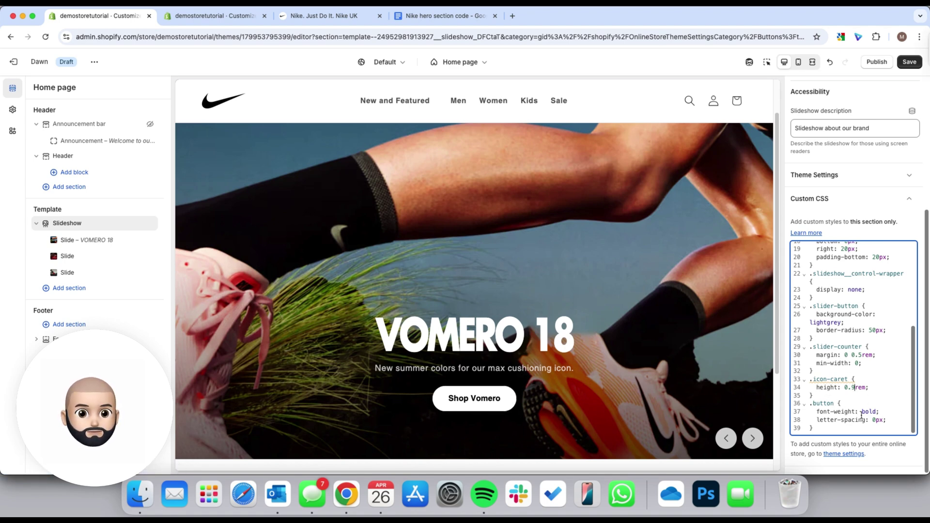
pyautogui.click(323, 15)
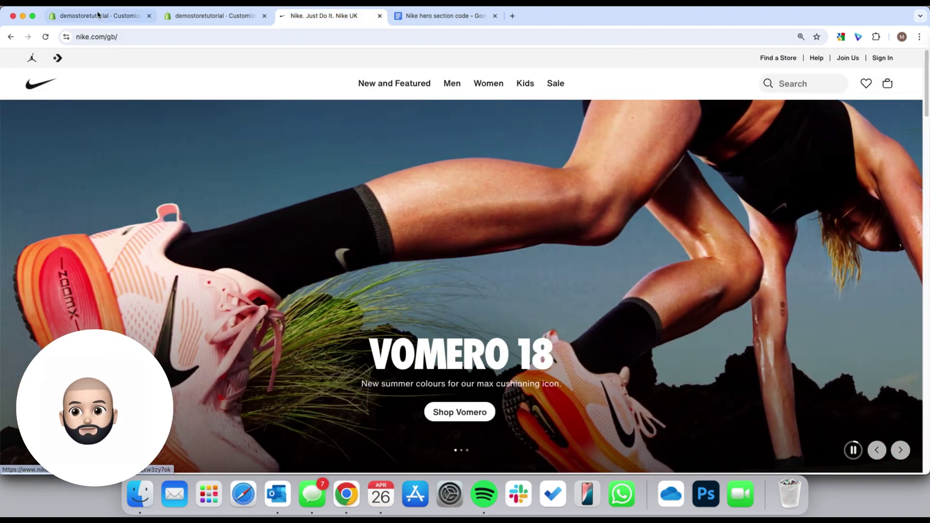
pyautogui.click(97, 16)
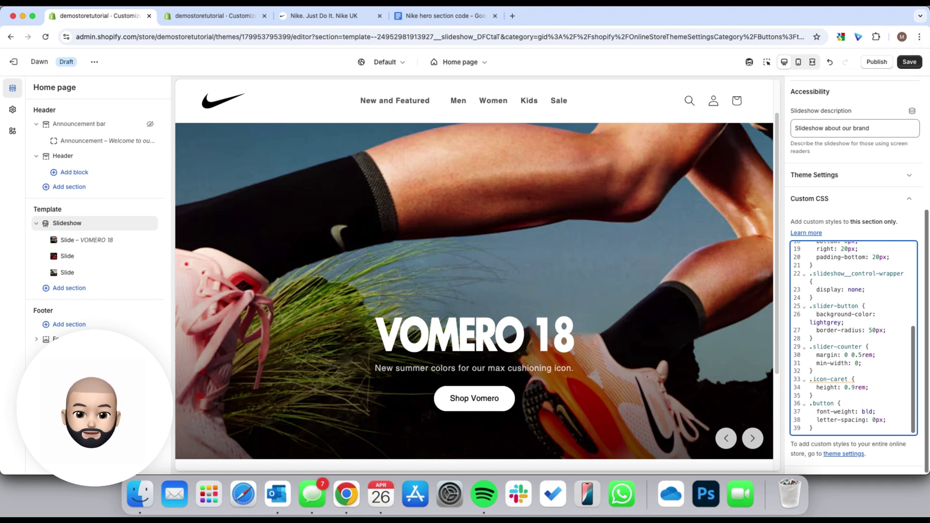
# Restore the font-weight in the .button rule to bold and check its letter-spacing line
pyautogui.write('o')
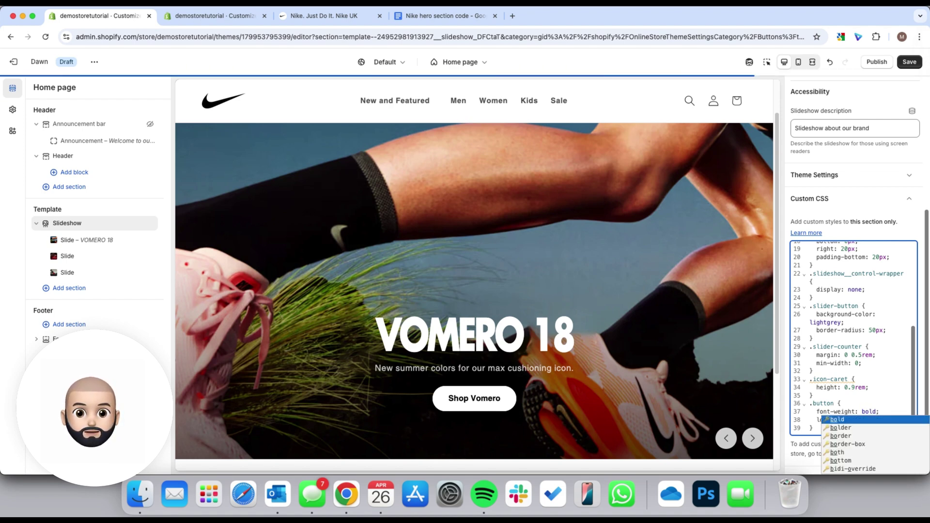
pyautogui.click(914, 386)
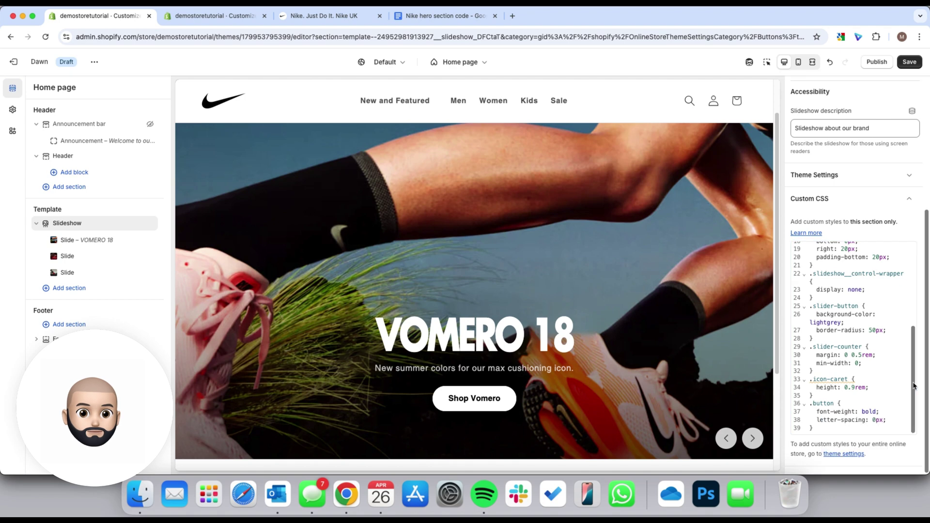
pyautogui.click(876, 420)
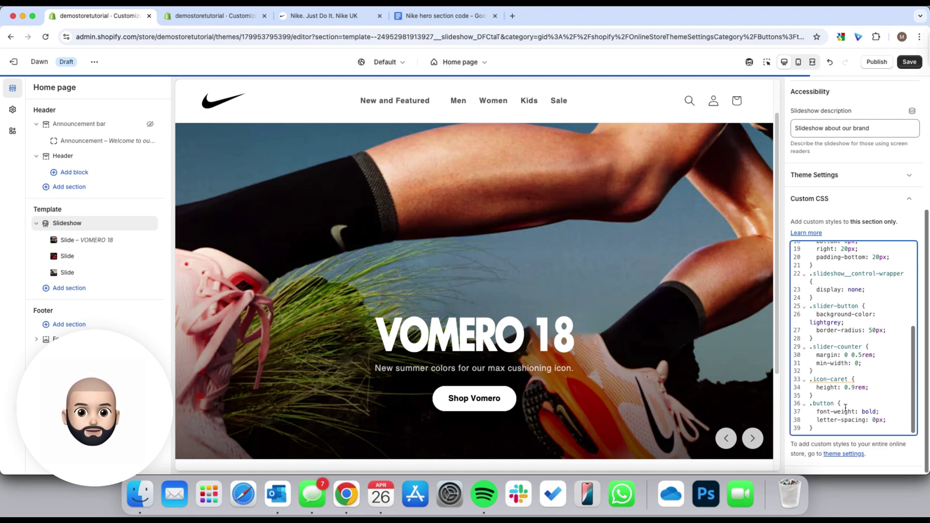
pyautogui.scroll(-3, 744, 338)
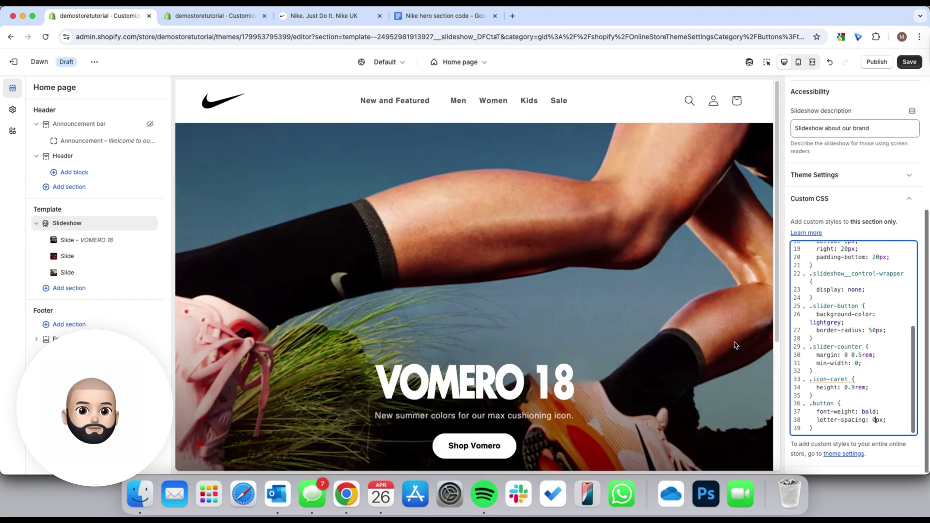
# Expand the store preview to full width and compare it with the Nike homepage, pausing Nike's hero slideshow
pyautogui.press('super+shift+f')
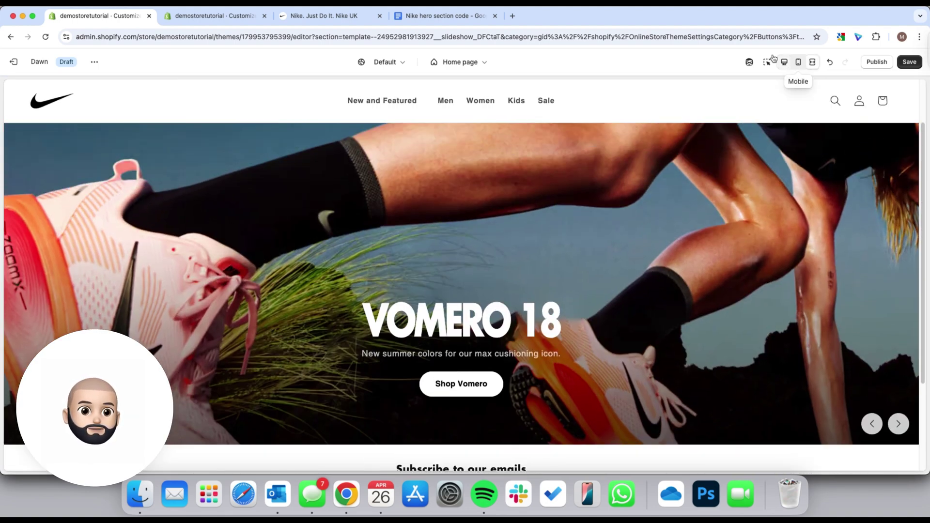
pyautogui.click(213, 16)
pyautogui.click(302, 12)
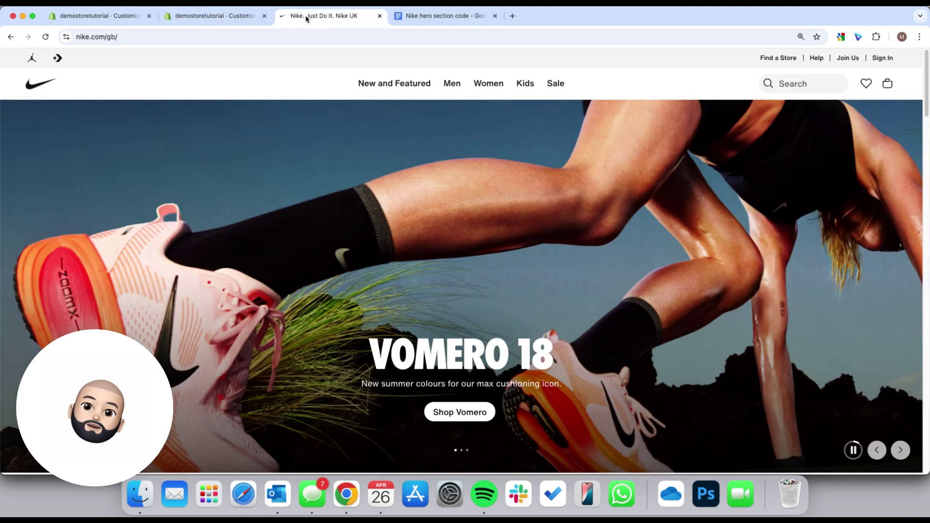
pyautogui.click(854, 451)
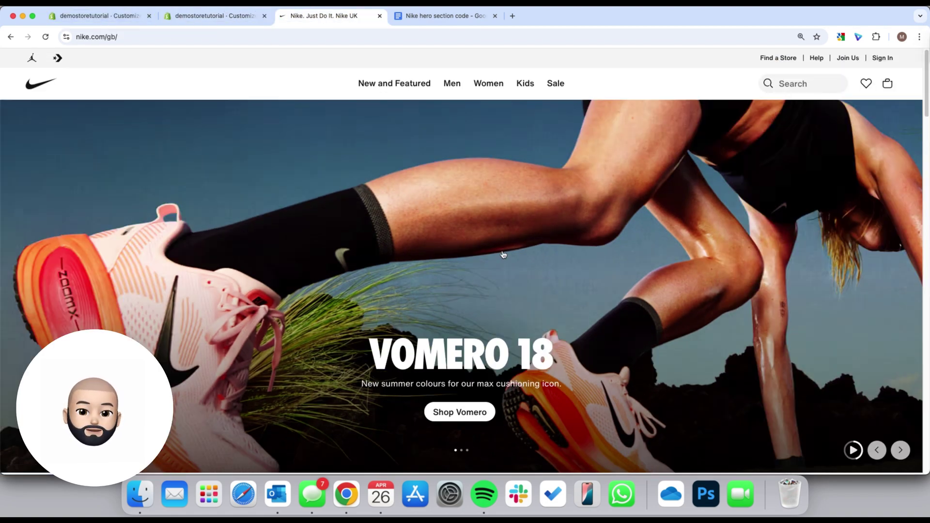
pyautogui.click(118, 18)
# Go forward and back through the hero slides in the full-width preview, then return to the editor view
pyautogui.scroll(3, 703, 303)
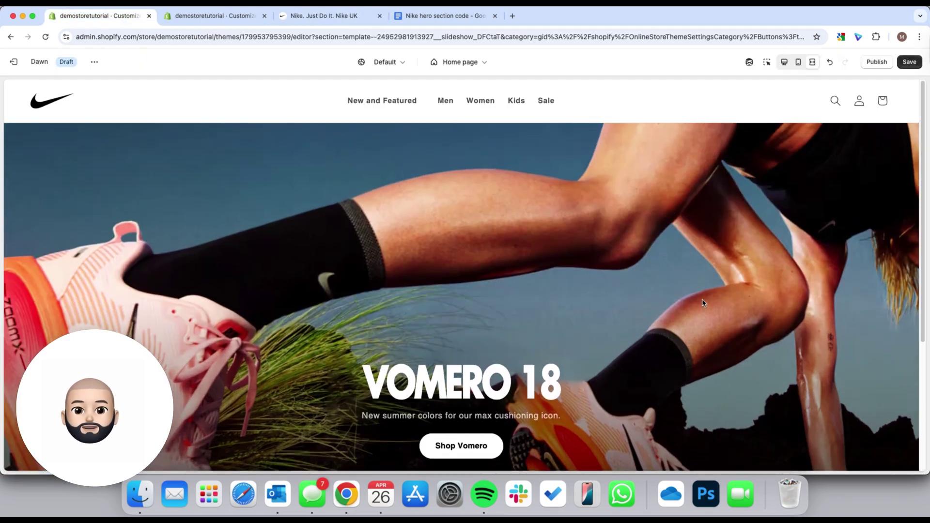
pyautogui.scroll(-2, 850, 399)
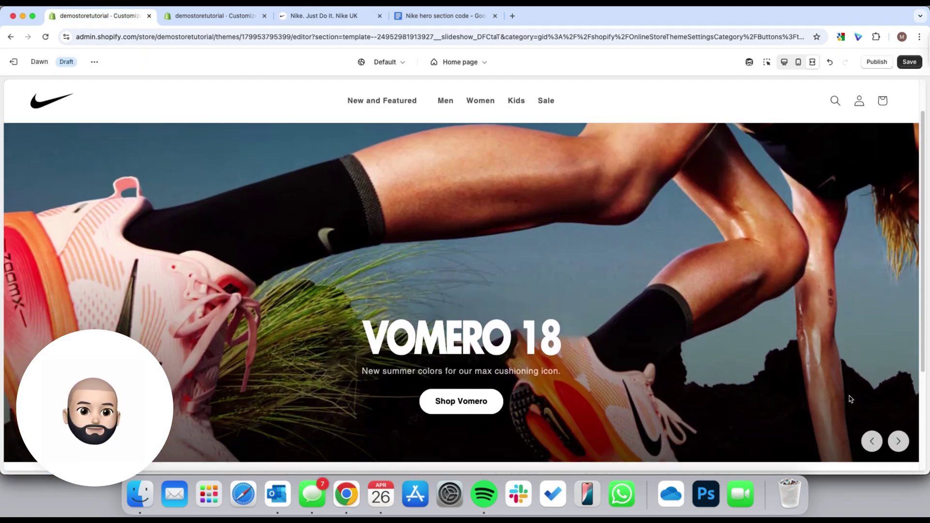
pyautogui.click(897, 441)
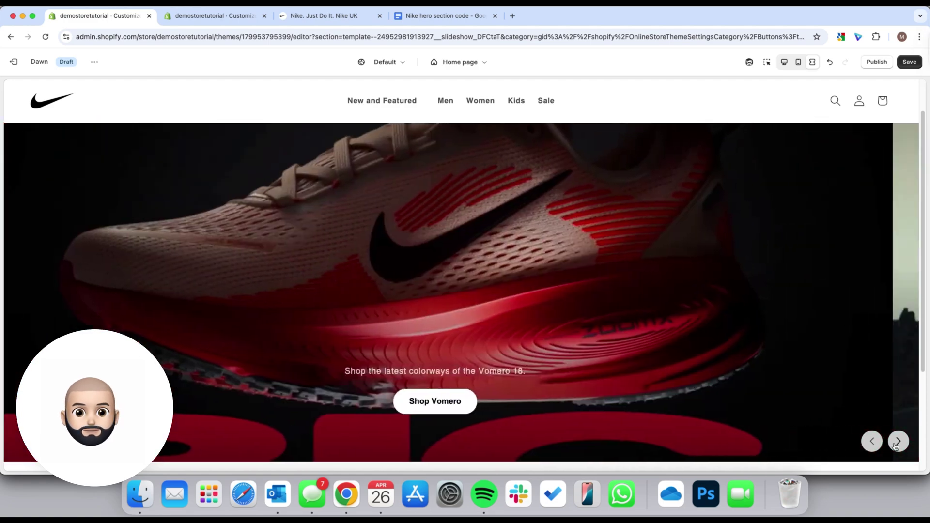
pyautogui.scroll(1, 847, 264)
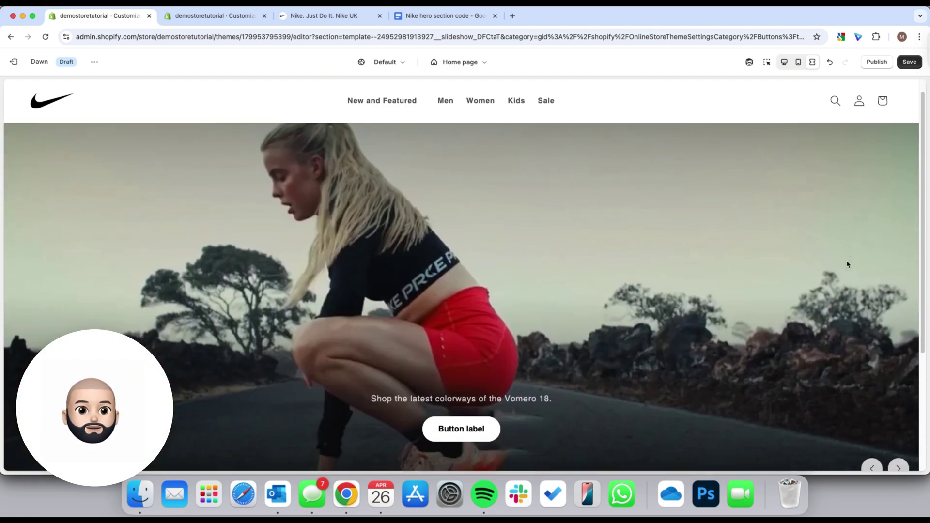
pyautogui.scroll(-2, 847, 264)
pyautogui.click(872, 405)
pyautogui.click(872, 405)
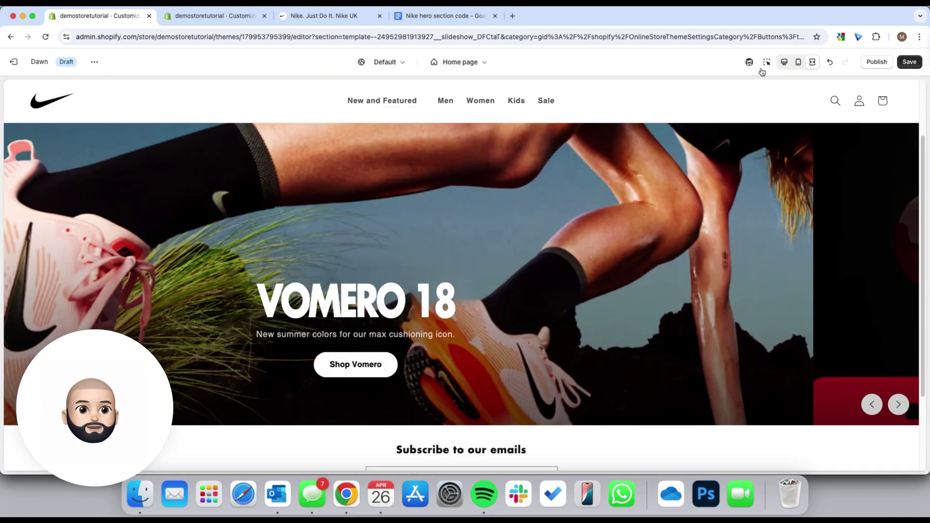
pyautogui.click(784, 61)
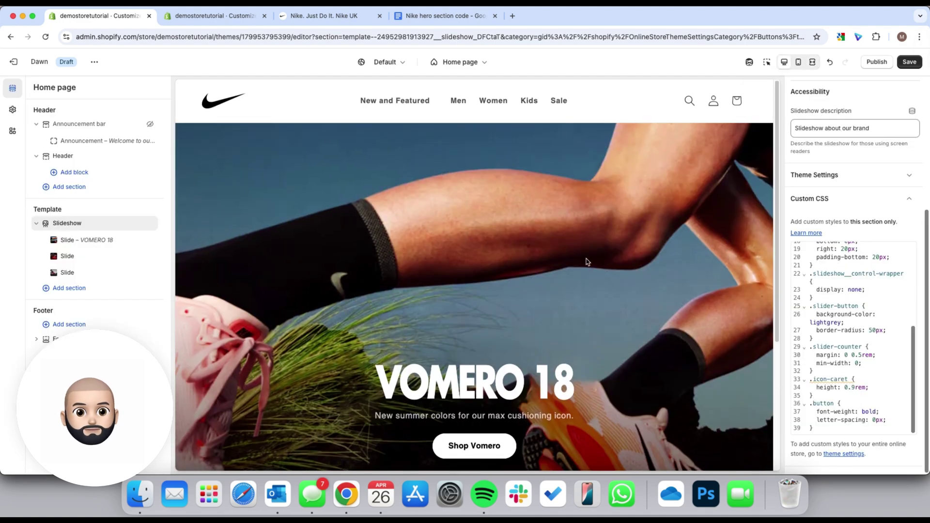
# Switch to the Nike hero section code document and review its theme, header and slideshow settings and custom CSS
pyautogui.scroll(5, 812, 329)
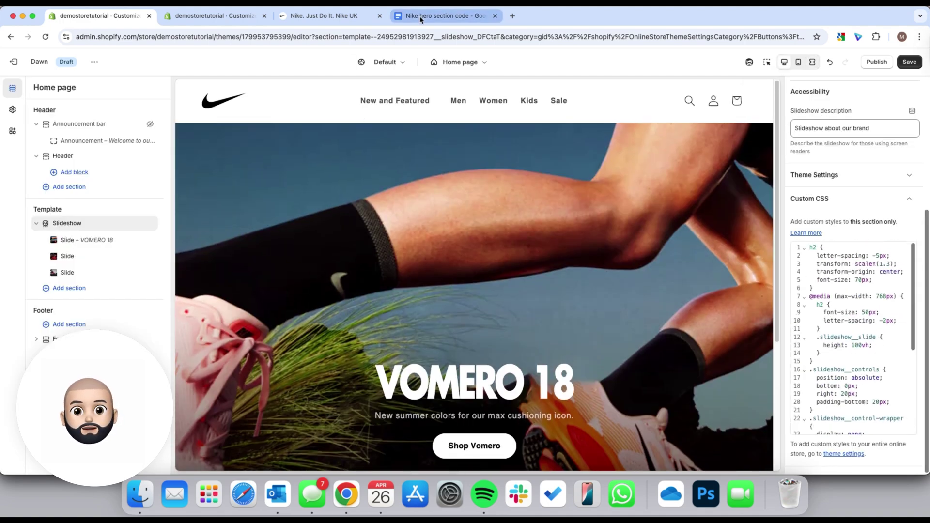
pyautogui.click(420, 17)
pyautogui.click(491, 243)
pyautogui.scroll(10, 491, 242)
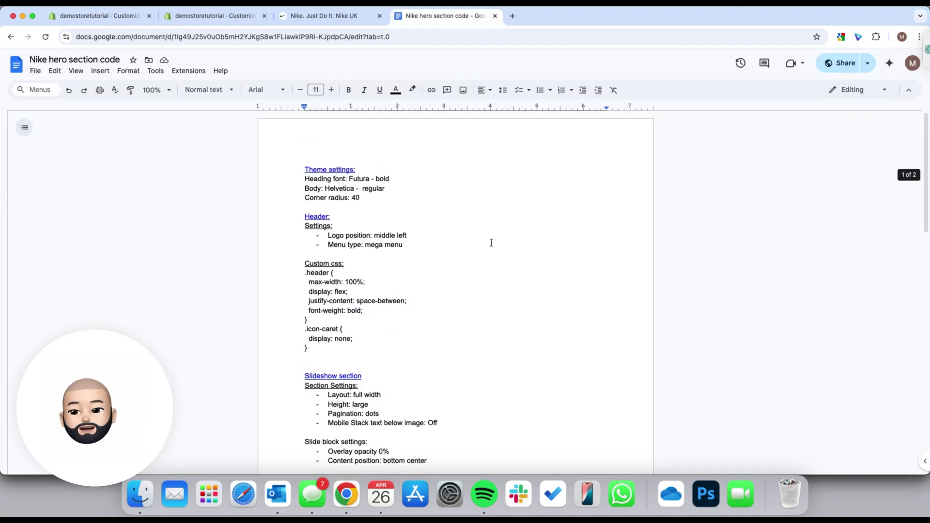
pyautogui.scroll(-5, 499, 303)
pyautogui.scroll(2, 446, 152)
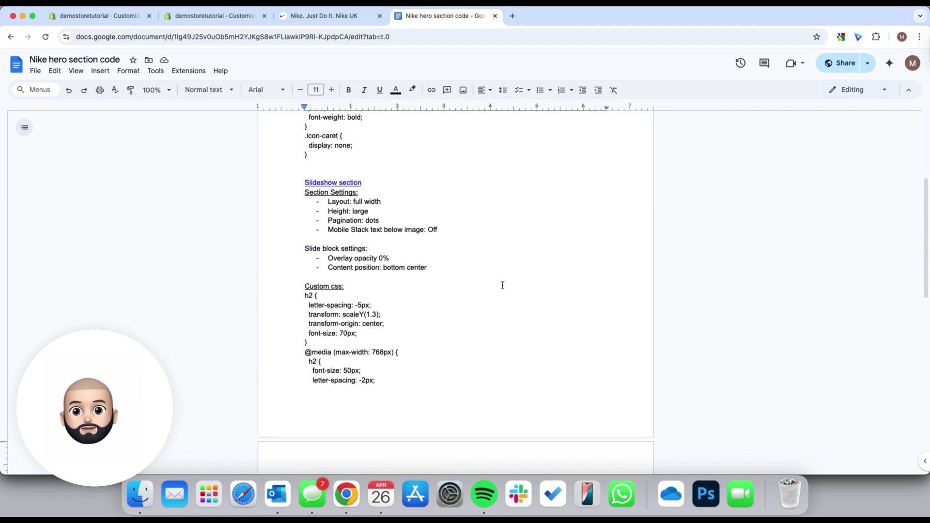
pyautogui.scroll(-1, 511, 298)
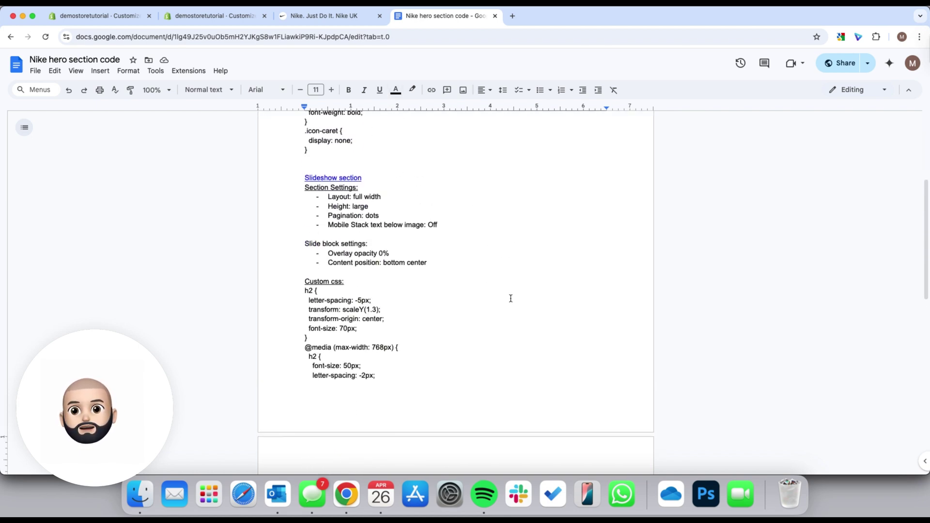
pyautogui.scroll(4, 417, 253)
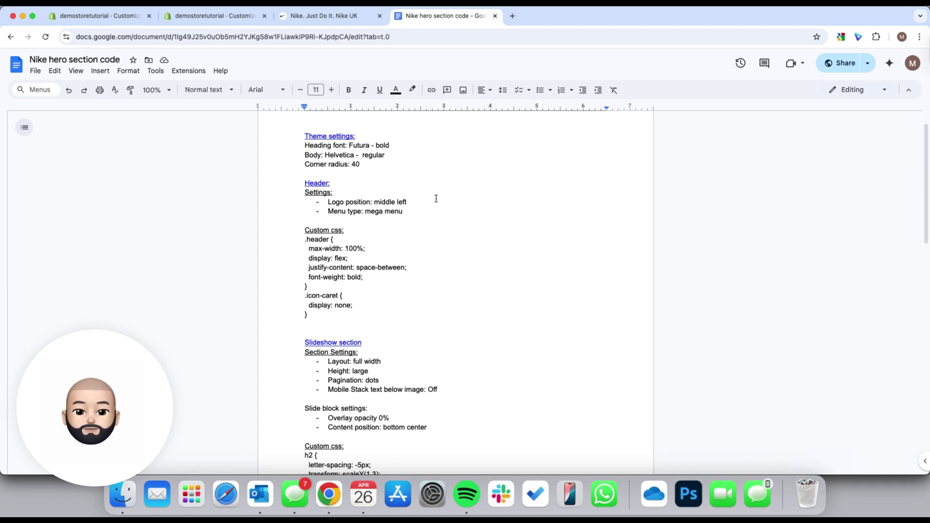
pyautogui.scroll(-4, 465, 313)
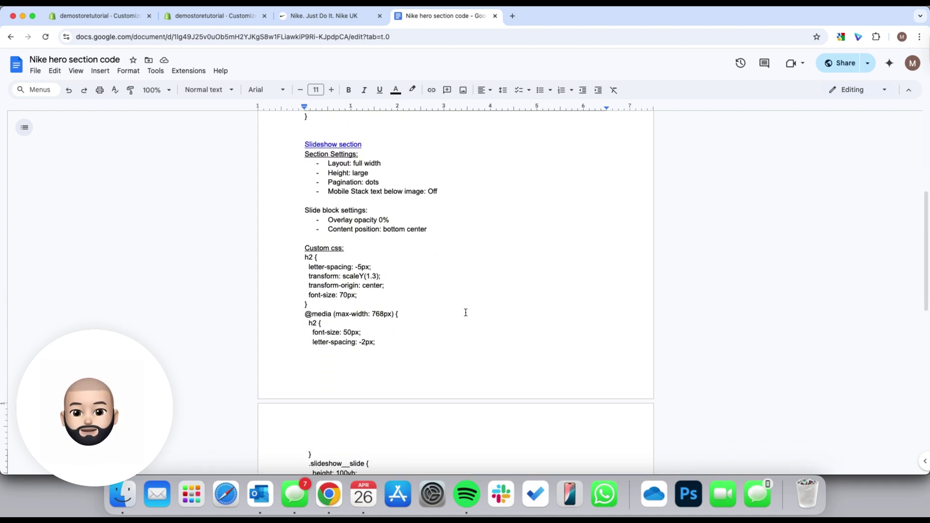
pyautogui.scroll(-1, 465, 313)
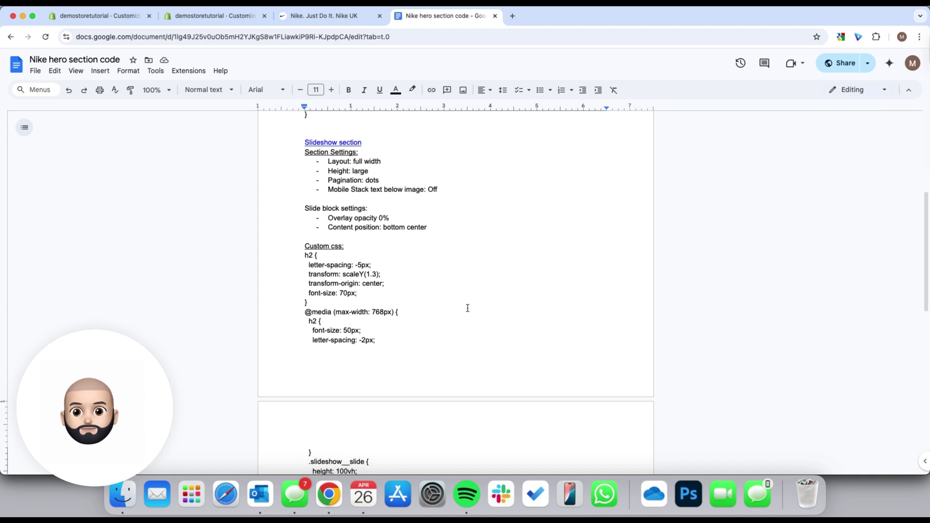
pyautogui.scroll(5, 467, 308)
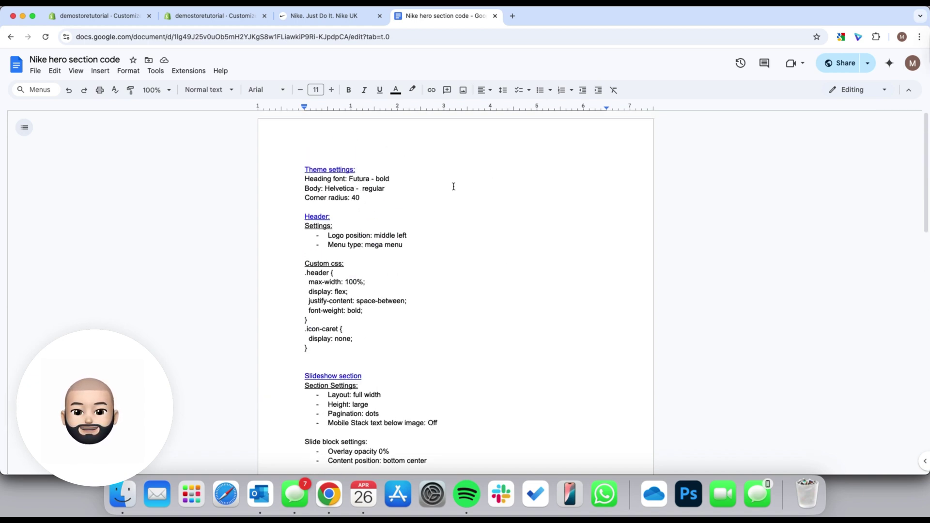
# Switch between the two draft themes in the Shopify theme editor to compare their hero slideshows
pyautogui.click(213, 16)
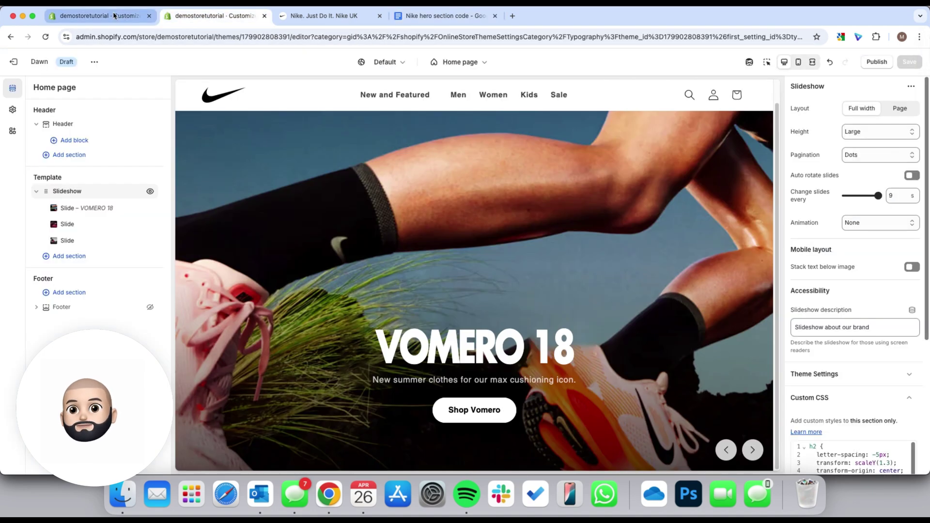
pyautogui.click(115, 16)
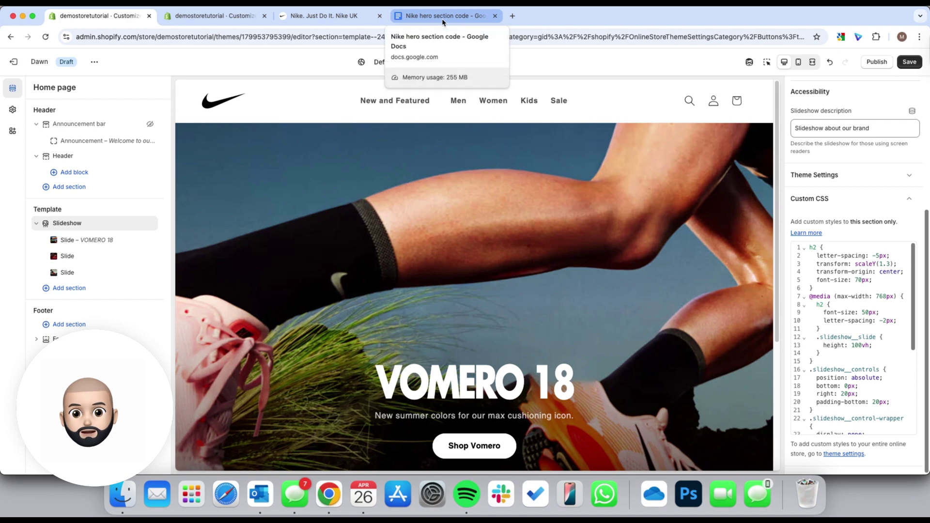
pyautogui.click(206, 16)
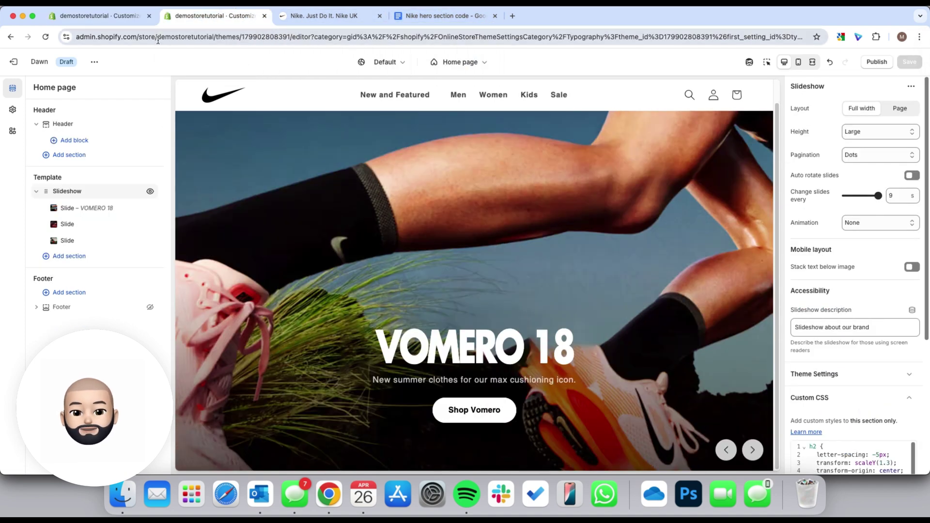